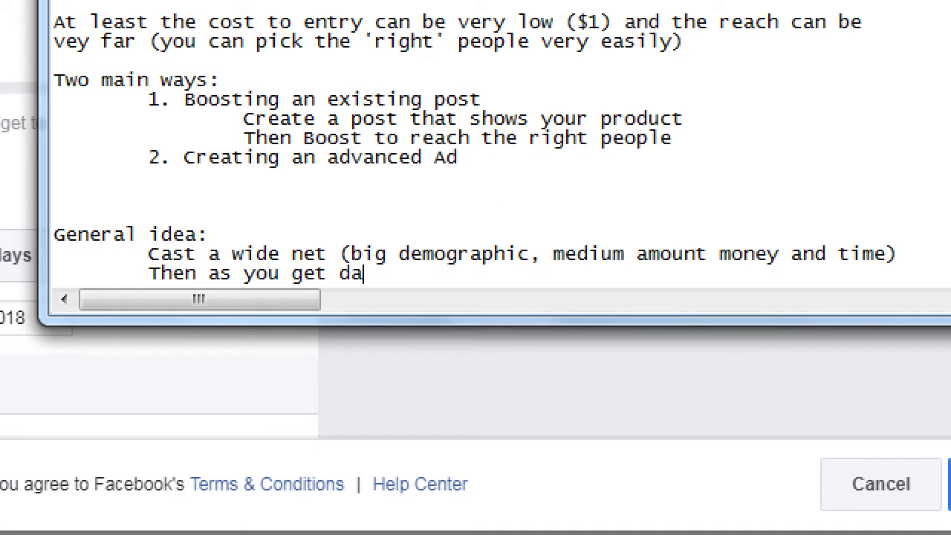
# - Complete the second line under "General idea" so it reads "Then as you get data (check your Insights)"
pyautogui.write('r Inish')
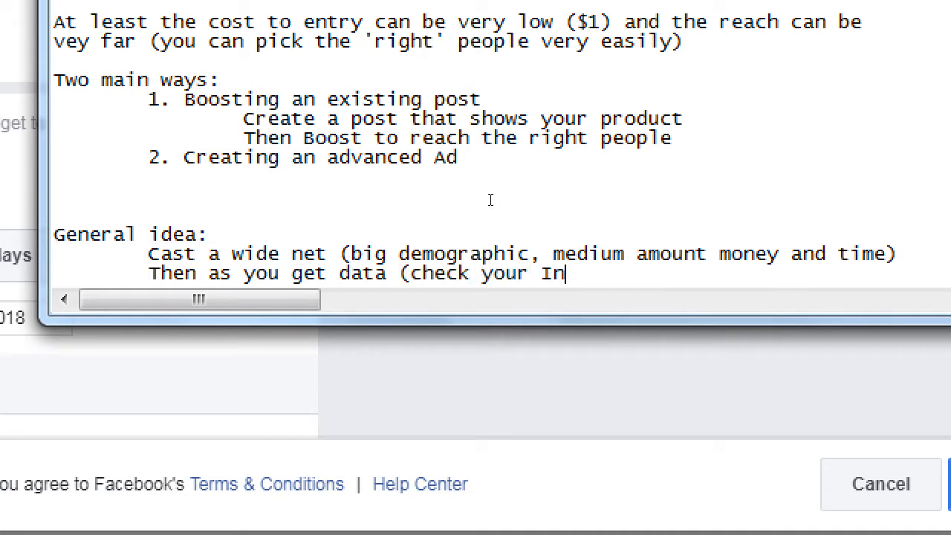
pyautogui.press('BackSpace')
pyautogui.press('BackSpace')
pyautogui.press('BackSpace')
pyautogui.write('sights')
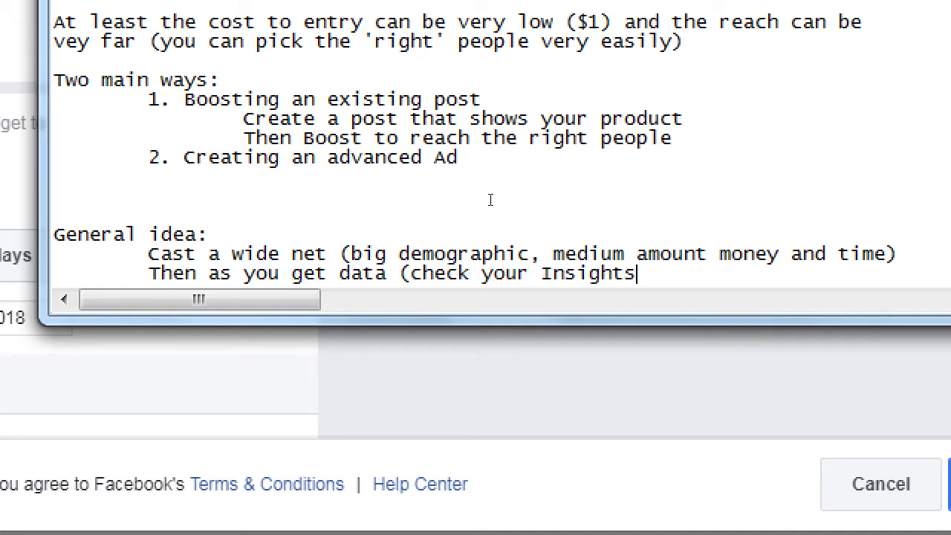
pyautogui.write(')')
# - Add an aligned line below it in the notes reading "You can focus your time, effort for results"
pyautogui.press('Return')
pyautogui.press('Tab')
pyautogui.press('BackSpace')
pyautogui.write('Y')
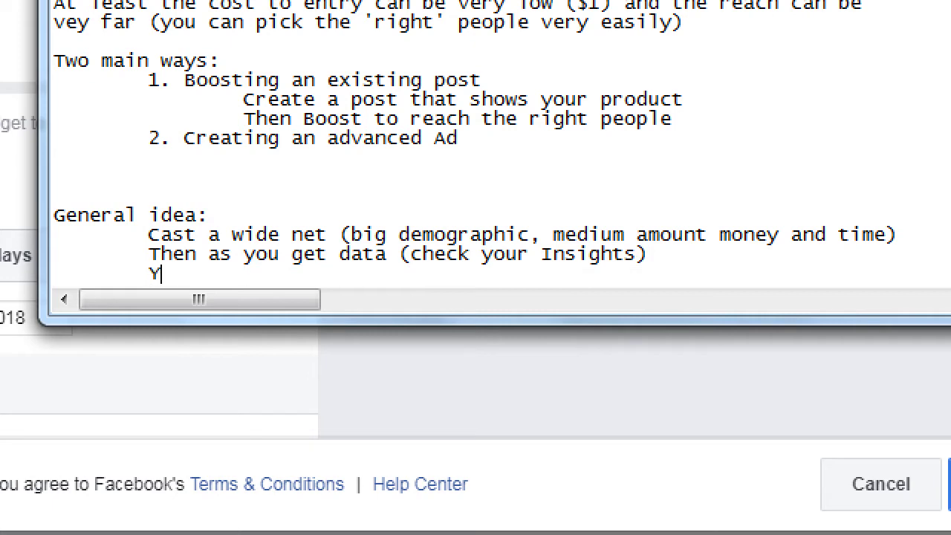
pyautogui.write('ou can focus your')
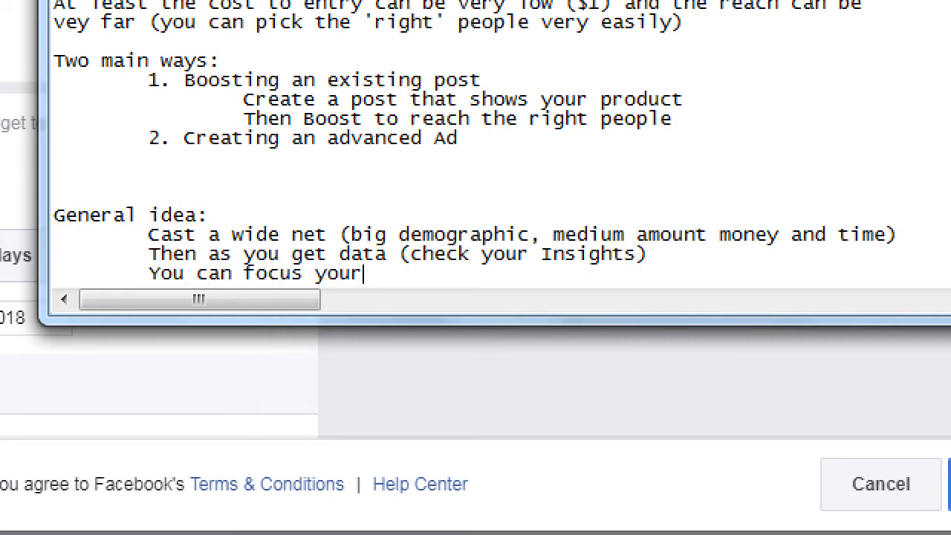
pyautogui.write(' time, effort for res')
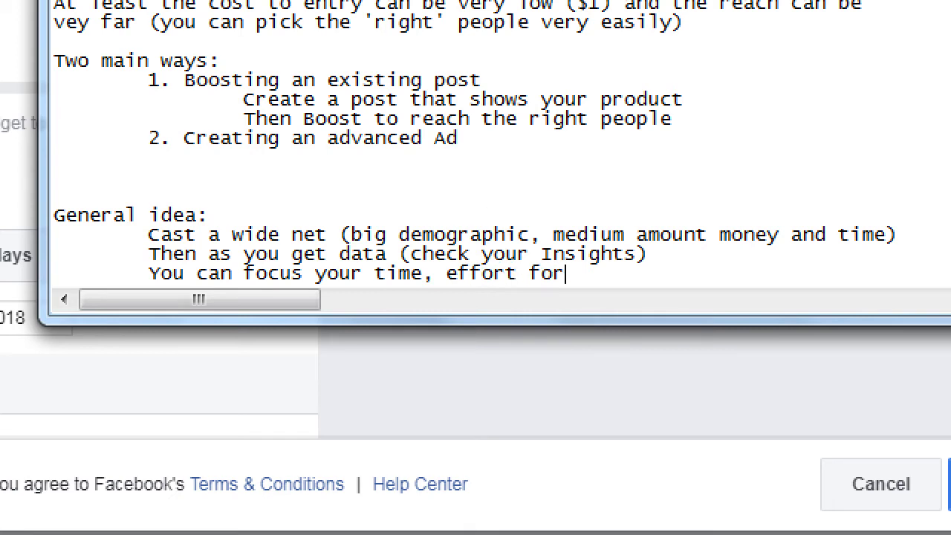
pyautogui.write('ults')
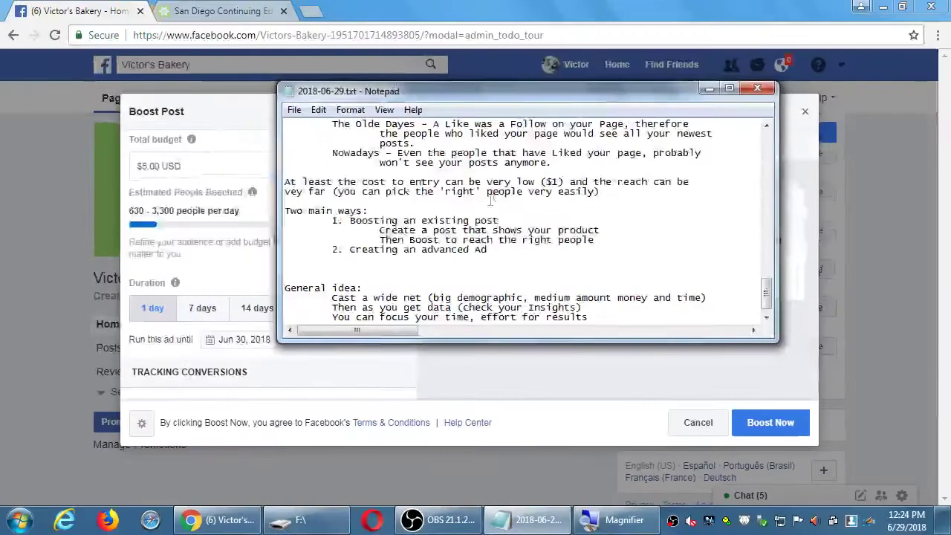
# - Switch to Facebook's Boost Post dialog, start a new audience, and remove its preset California location
pyautogui.click(240, 127)
pyautogui.scroll(-2, 367, 280)
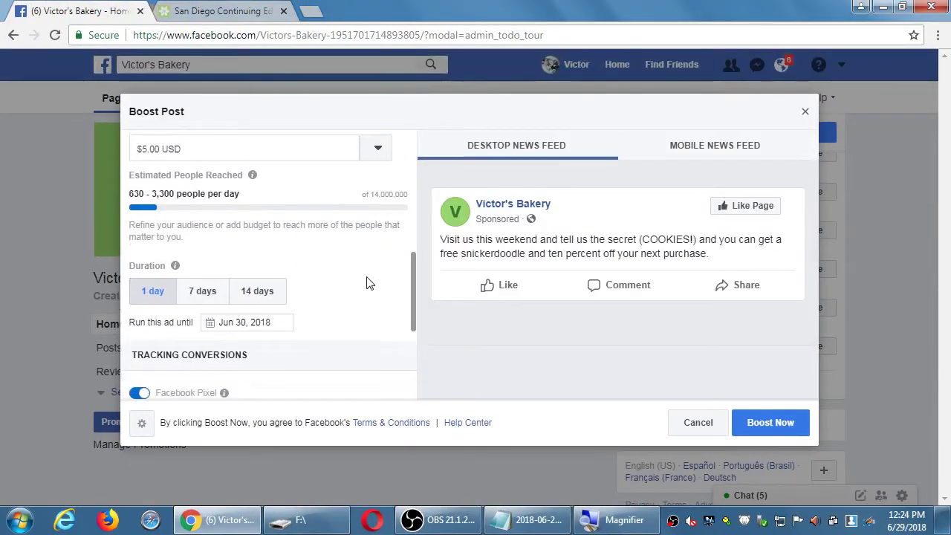
pyautogui.scroll(3, 340, 287)
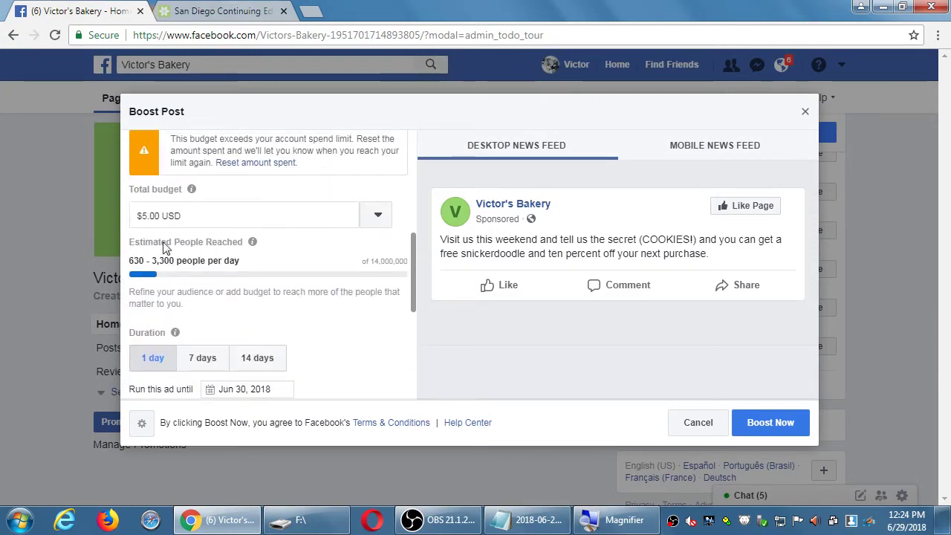
pyautogui.scroll(3, 312, 344)
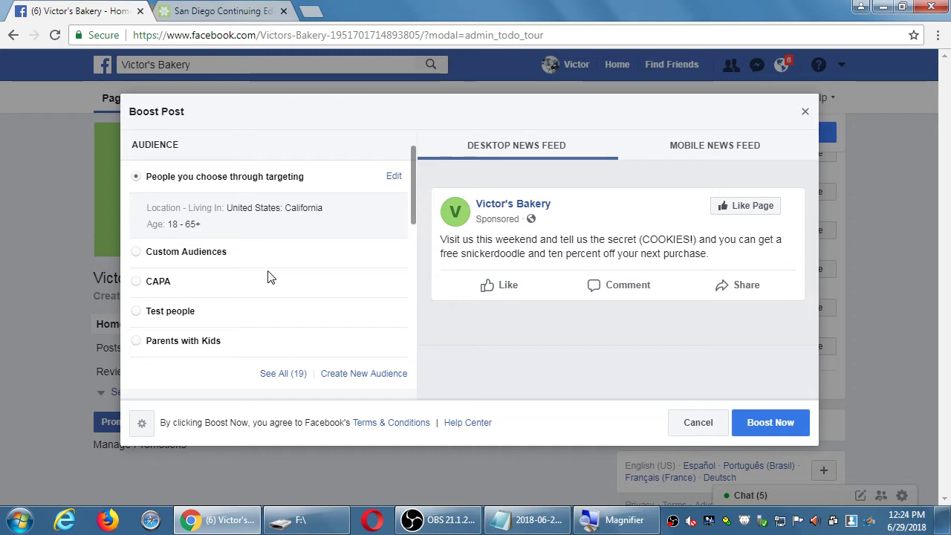
pyautogui.click(334, 374)
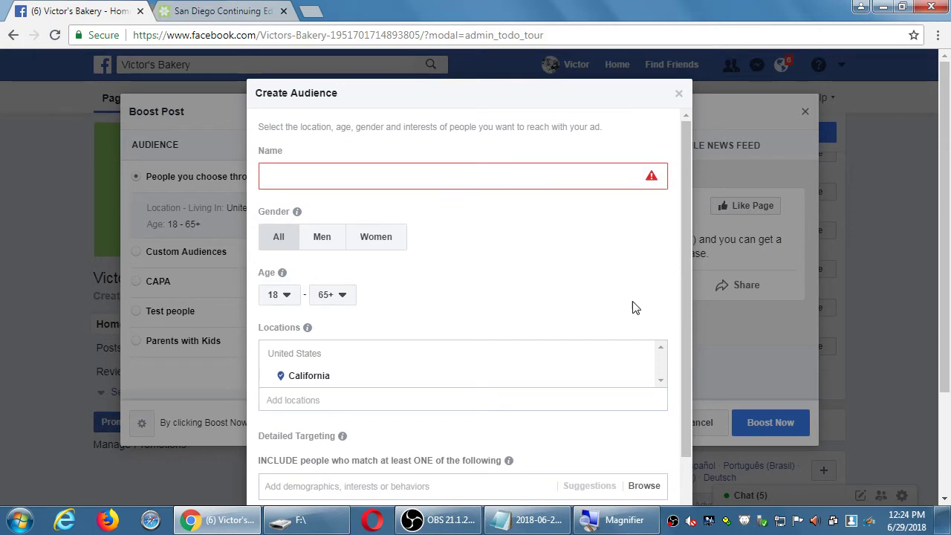
pyautogui.click(643, 355)
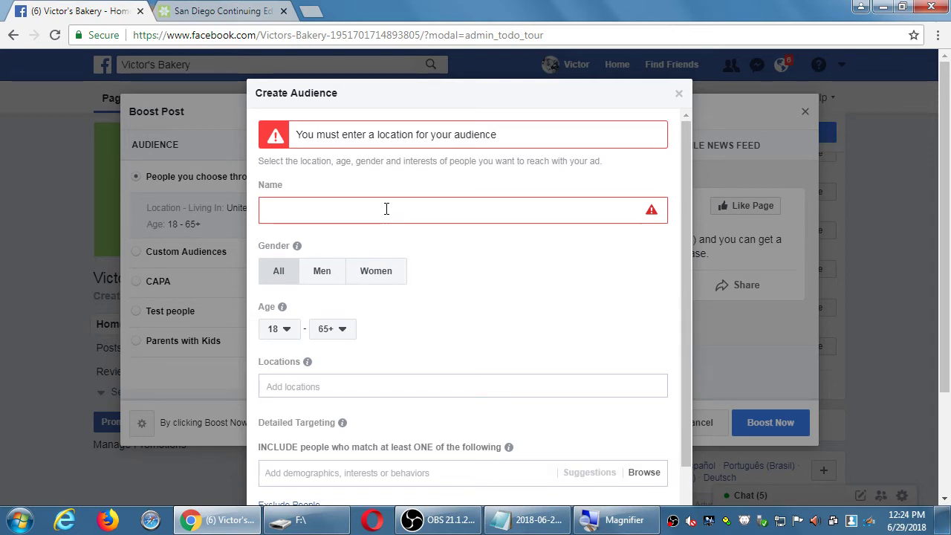
# - Name the new audience "Young Families"
pyautogui.click(387, 209)
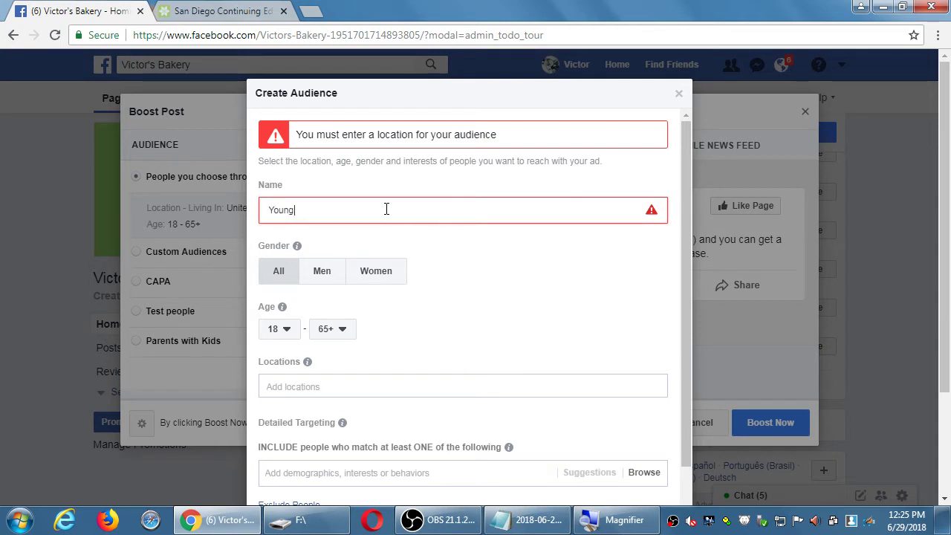
pyautogui.write('Young ')
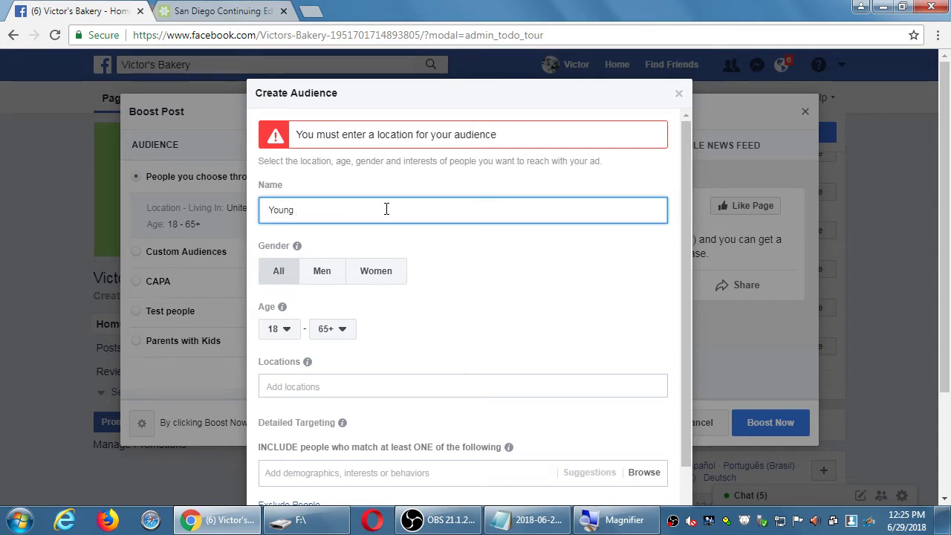
pyautogui.write('Families')
# - Set the audience's age range to 20 through 30
pyautogui.scroll(-1, 421, 286)
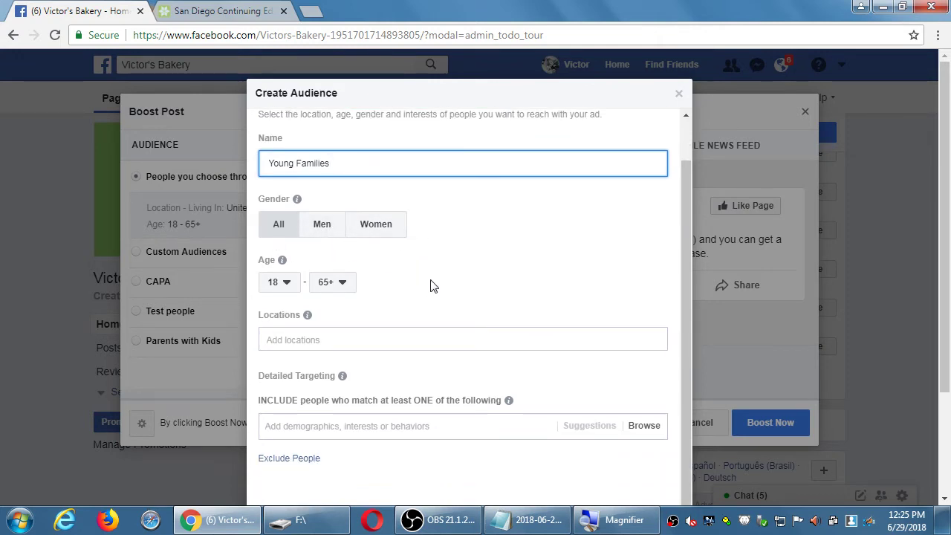
pyautogui.click(279, 286)
pyautogui.scroll(-2, 290, 232)
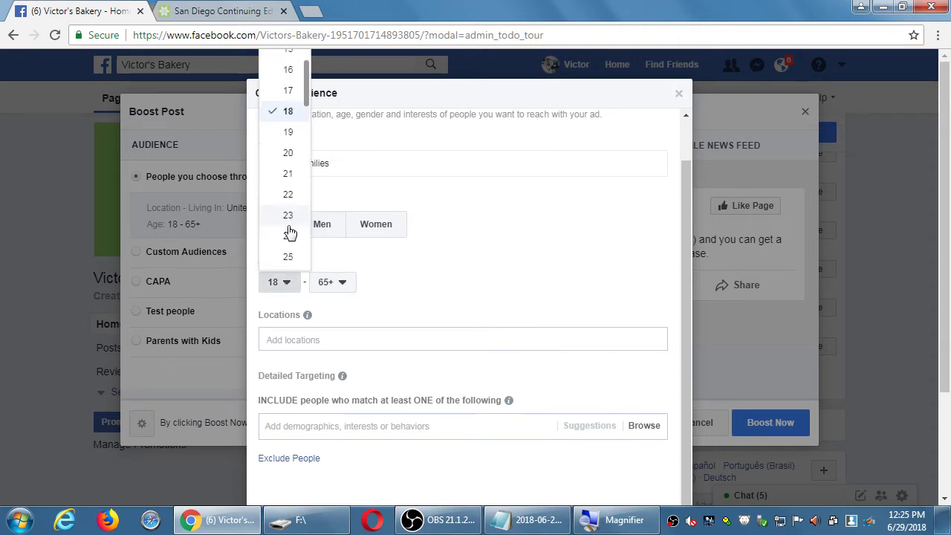
pyautogui.click(287, 134)
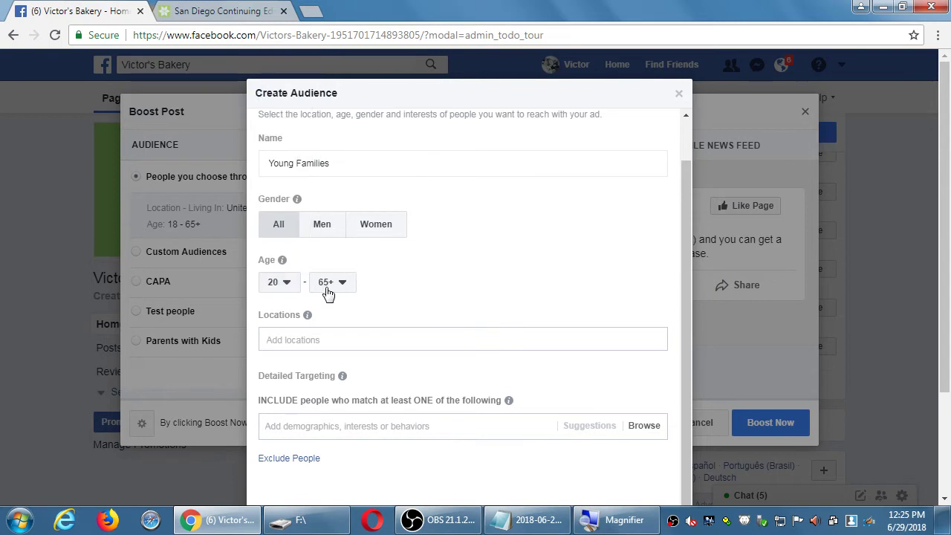
pyautogui.click(327, 286)
pyautogui.scroll(-1, 361, 233)
pyautogui.scroll(-2, 362, 233)
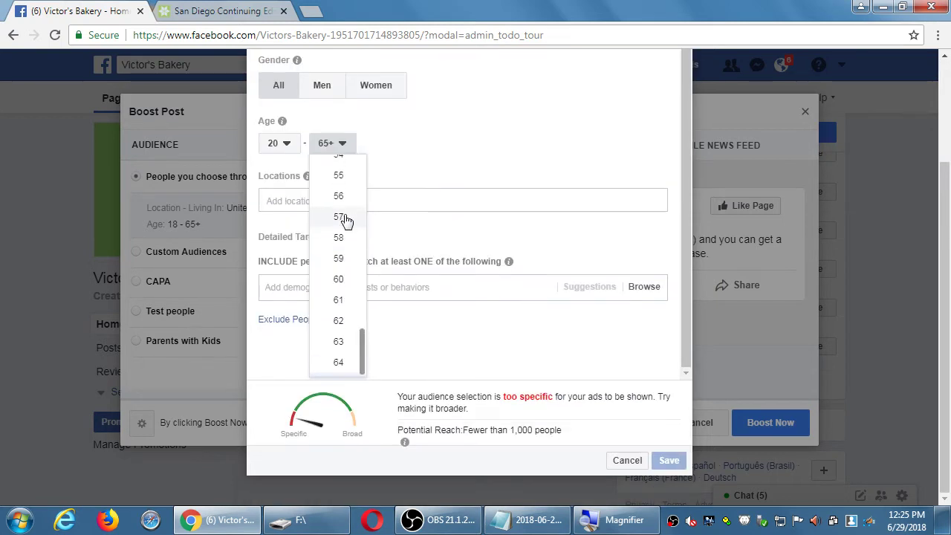
pyautogui.scroll(8, 344, 217)
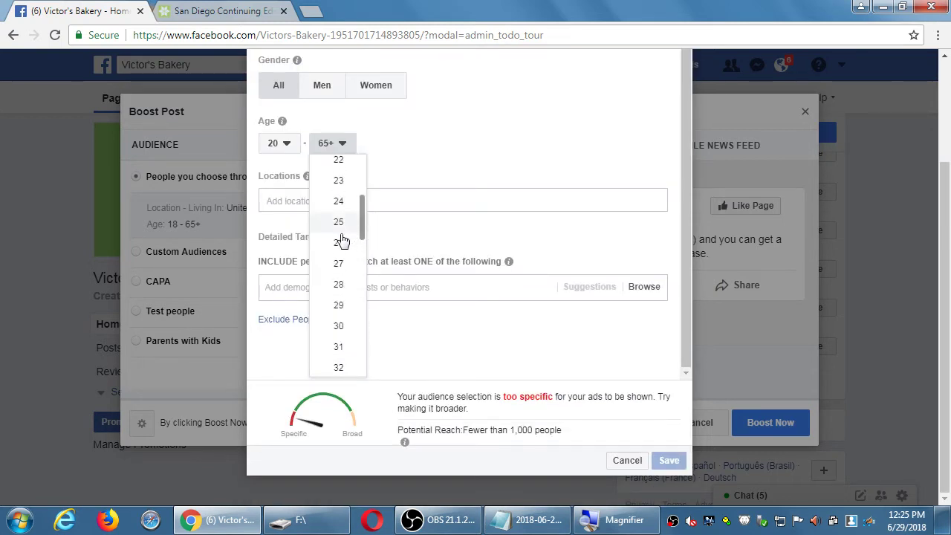
pyautogui.click(340, 325)
pyautogui.scroll(1, 519, 139)
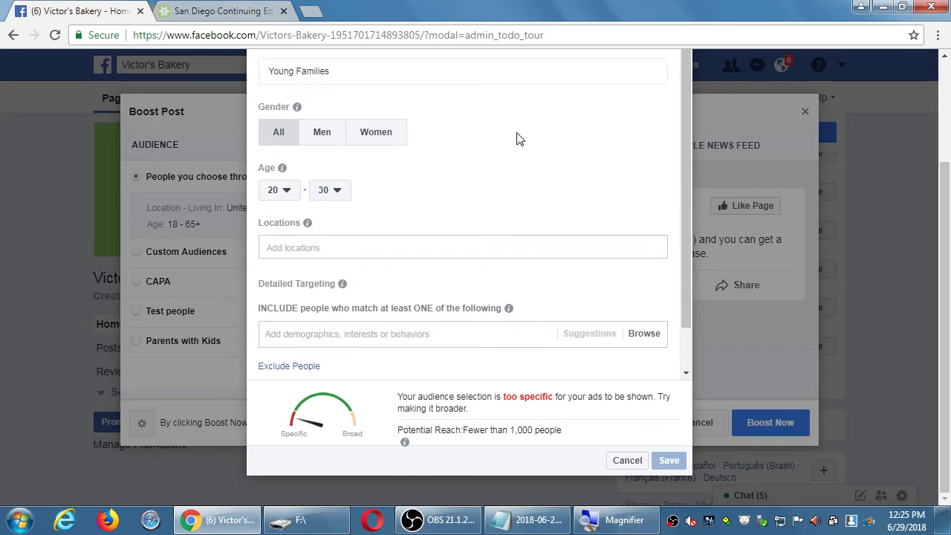
# - Add the city of San Diego, California, United States as a target location for the audience
pyautogui.scroll(-1, 519, 140)
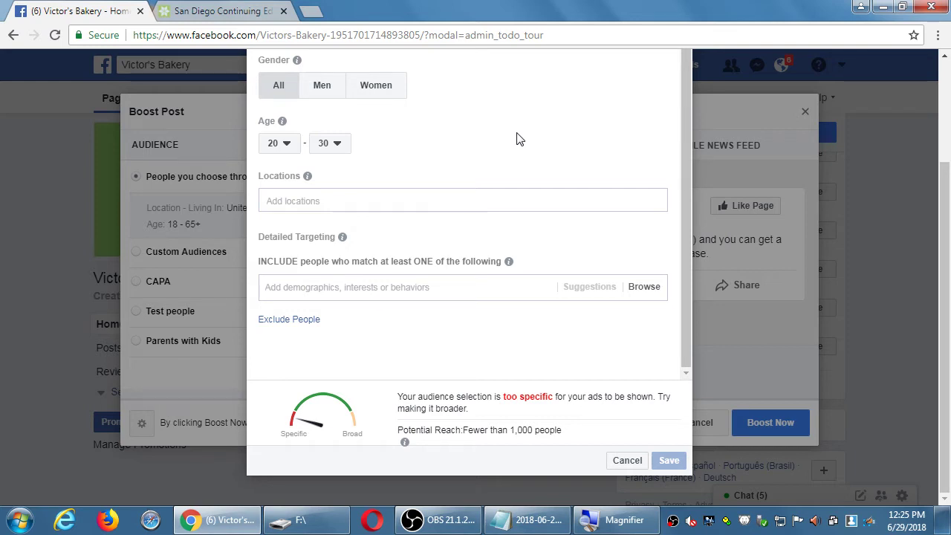
pyautogui.scroll(1, 519, 139)
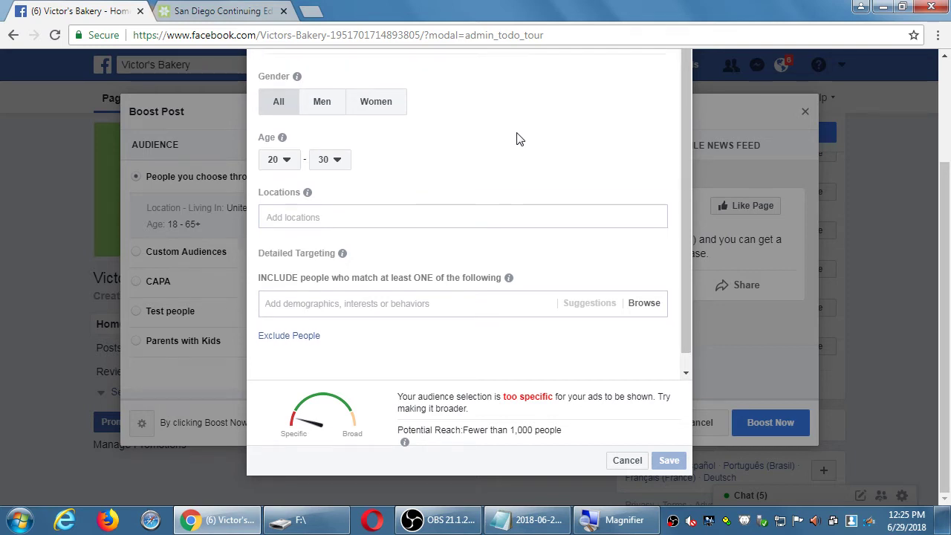
pyautogui.scroll(-1, 513, 143)
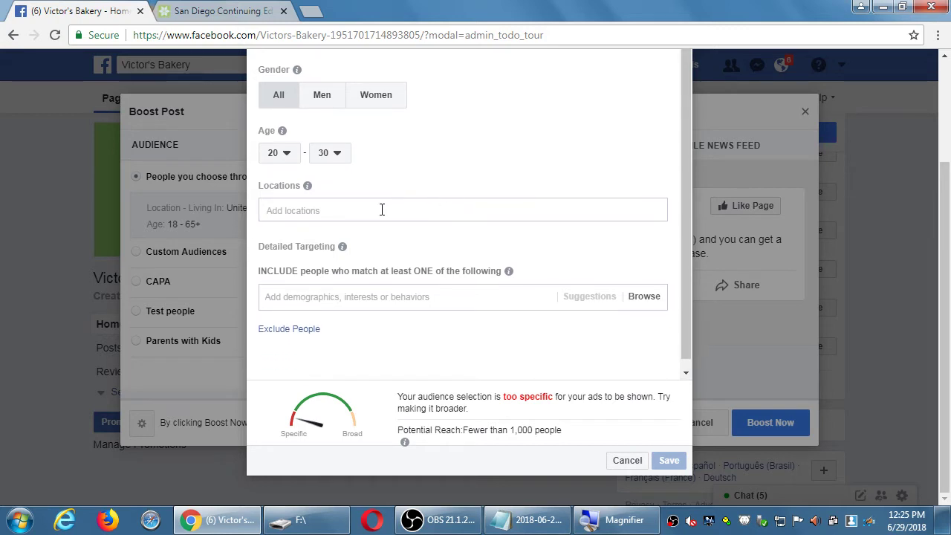
pyautogui.click(341, 210)
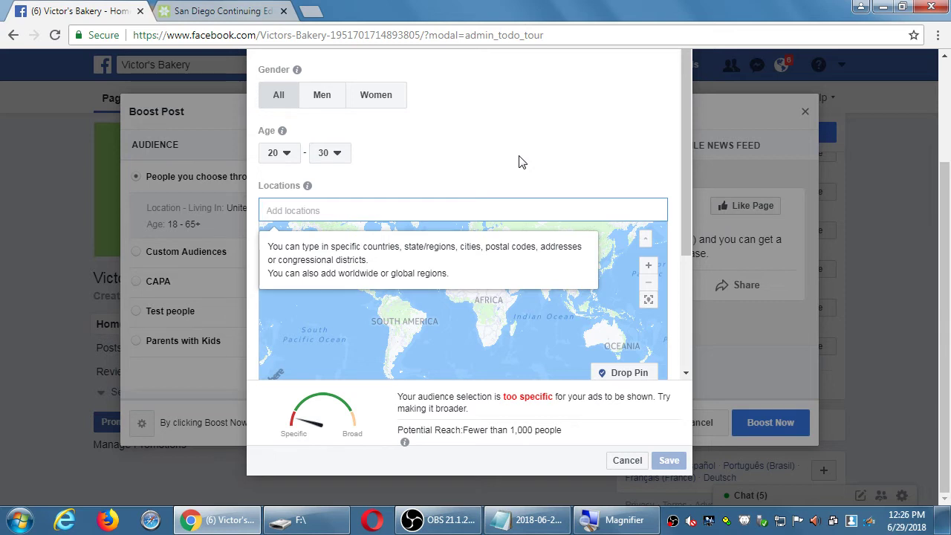
pyautogui.write('san diego')
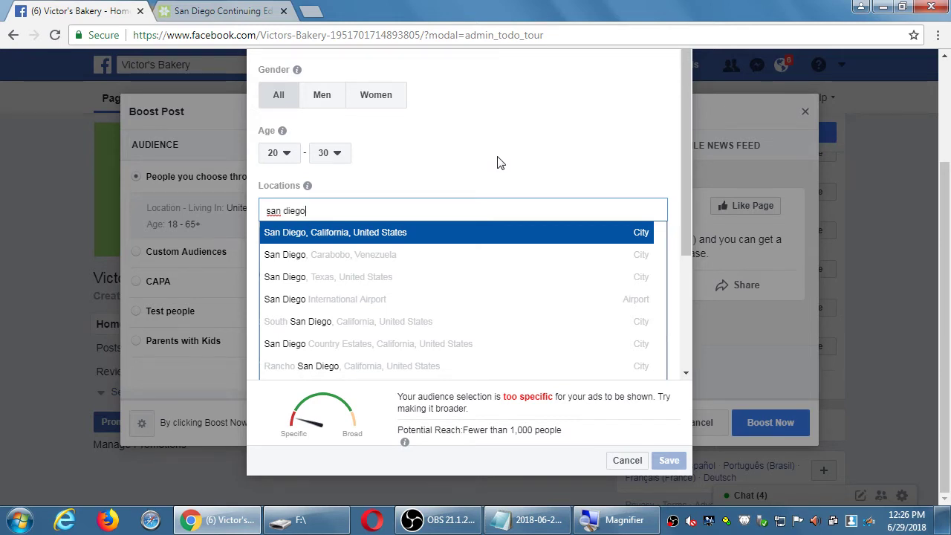
pyautogui.click(416, 234)
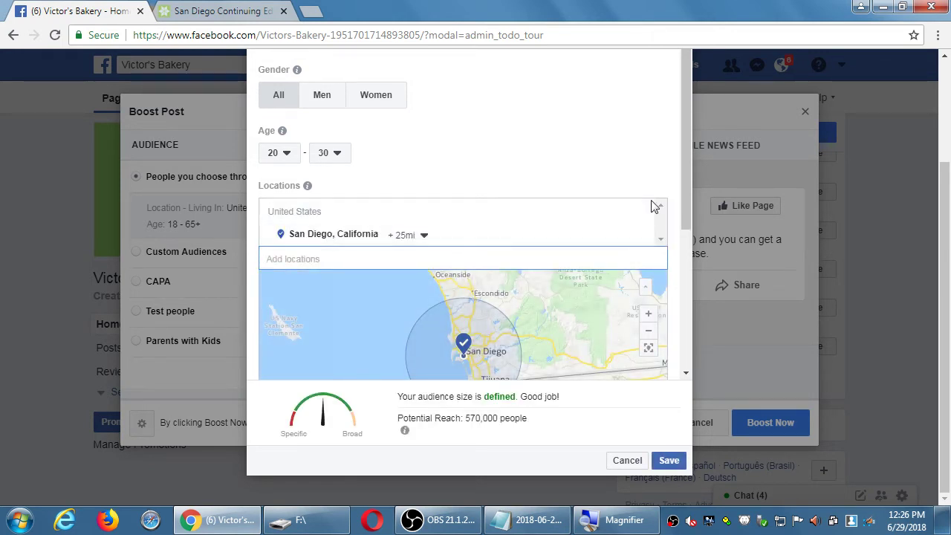
# - Reduce the targeting radius around San Diego to 10 mi
pyautogui.scroll(-1, 683, 186)
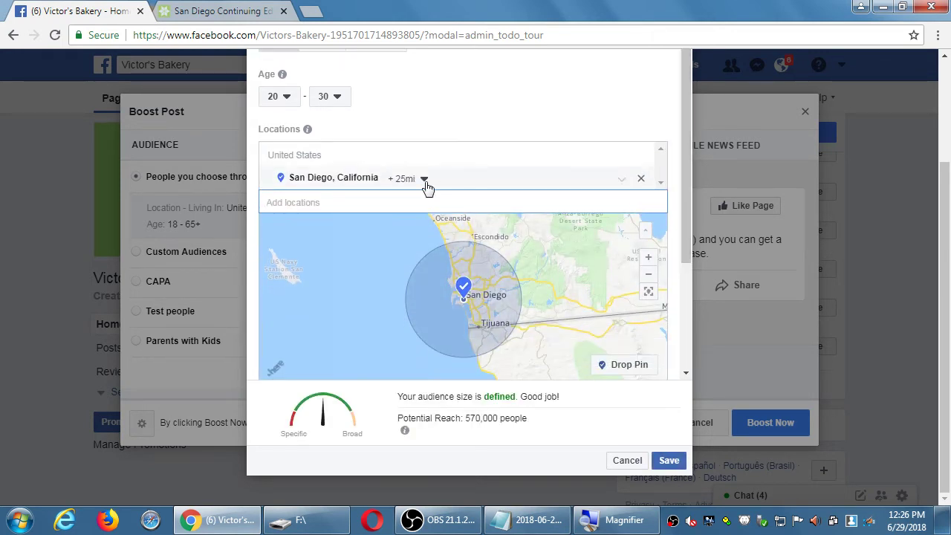
pyautogui.click(422, 180)
pyautogui.moveTo(389, 244); pyautogui.dragTo(357, 295)
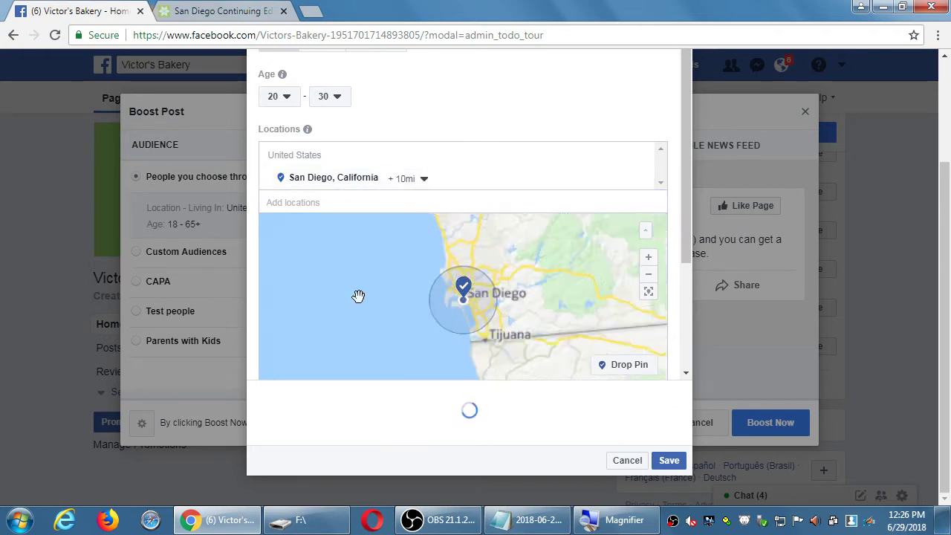
# - Try a 50 mi radius around San Diego and set it back to 10 mi
pyautogui.click(422, 180)
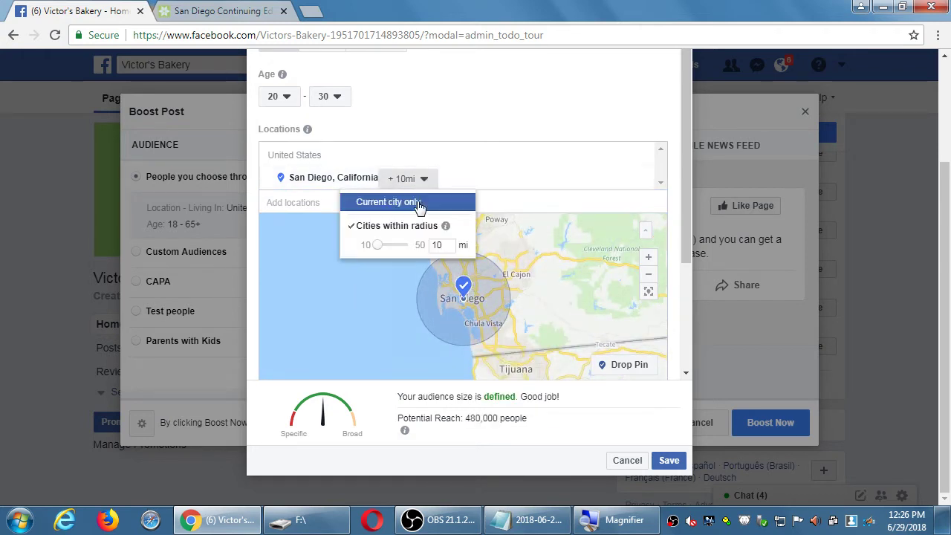
pyautogui.moveTo(385, 252); pyautogui.dragTo(552, 263)
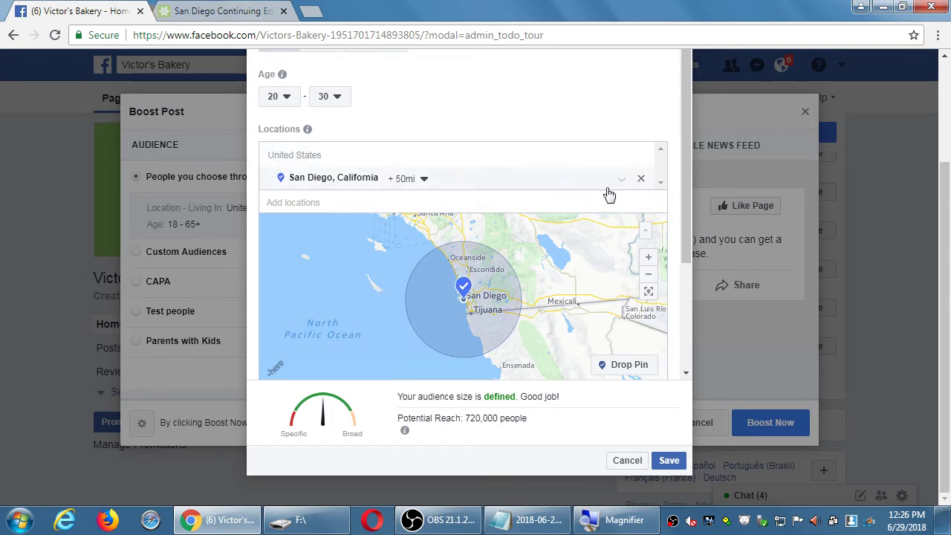
pyautogui.click(425, 179)
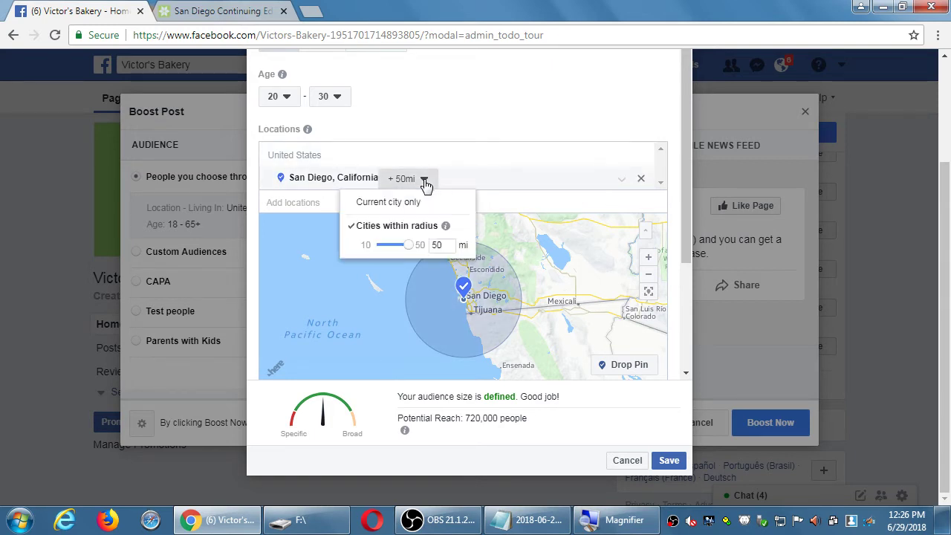
pyautogui.moveTo(406, 246); pyautogui.dragTo(363, 246)
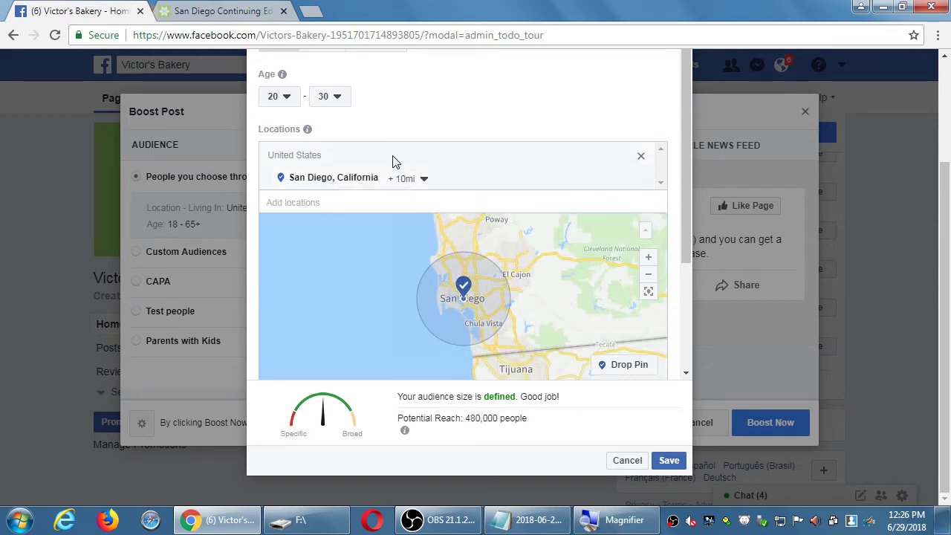
# - Add Death Valley Junction, California, United States as a second target location for the audience
pyautogui.click(447, 203)
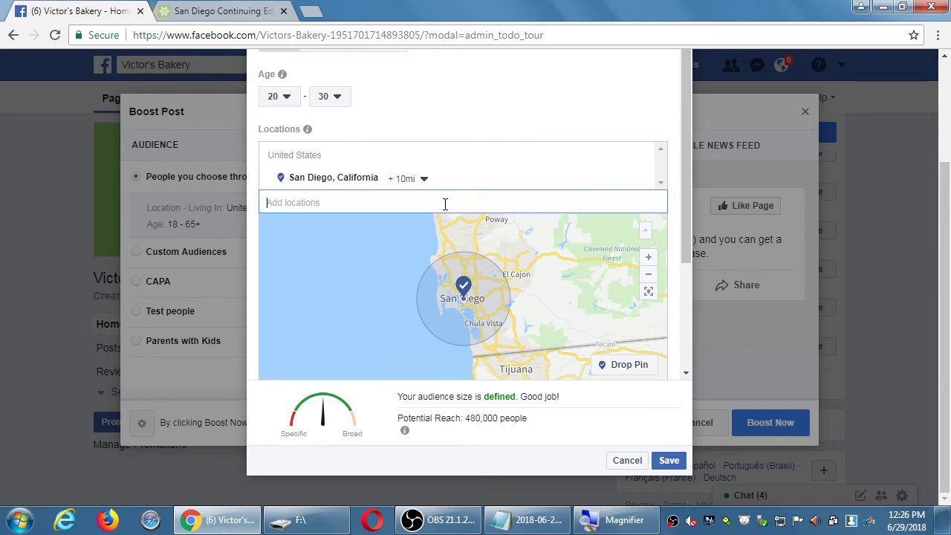
pyautogui.write('death va')
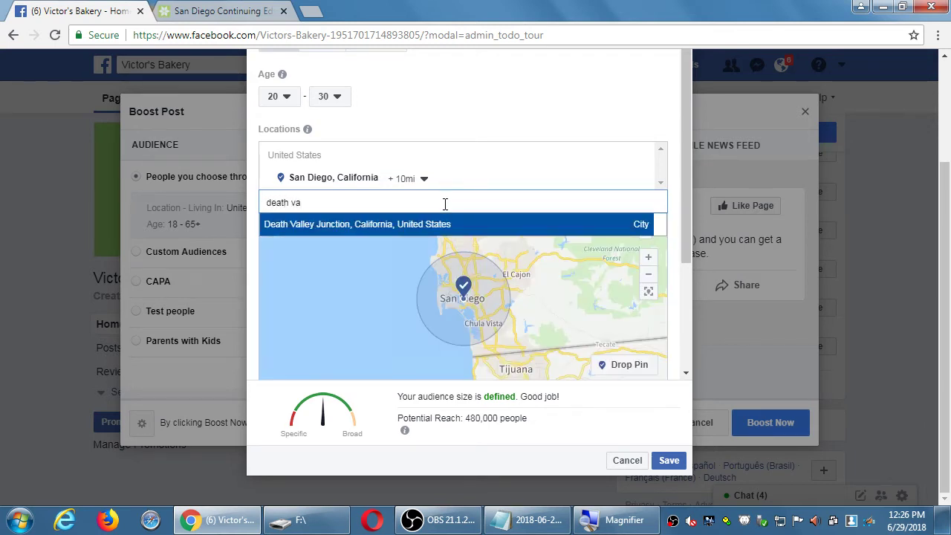
pyautogui.click(399, 233)
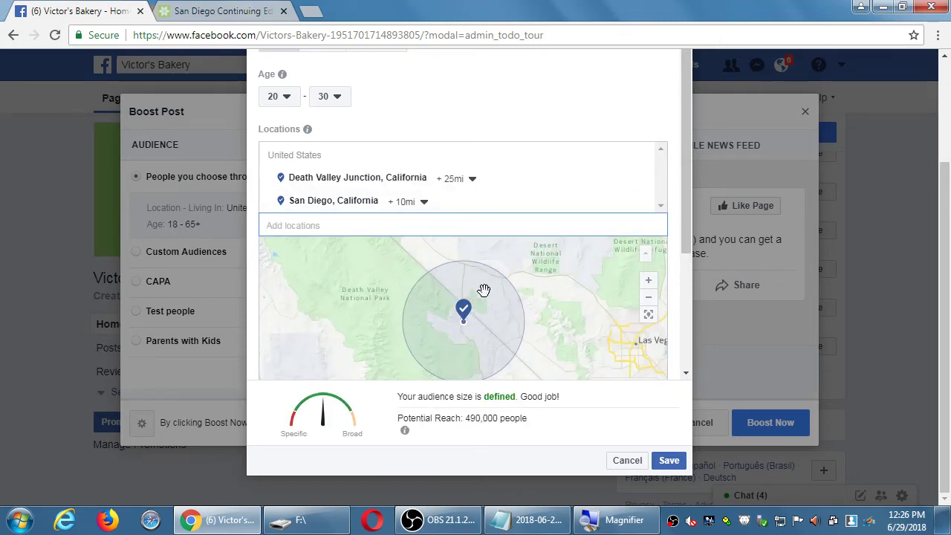
pyautogui.click(648, 301)
pyautogui.click(648, 301)
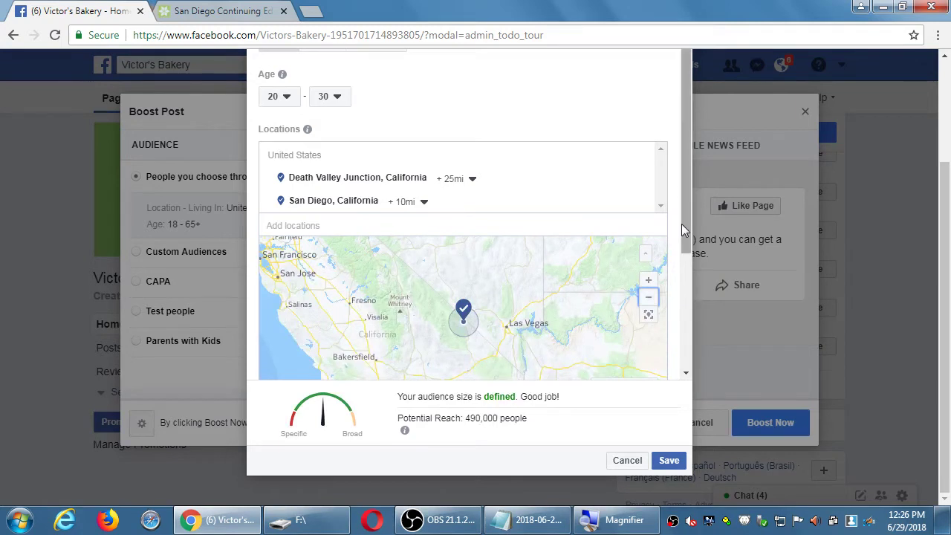
# - Reduce the targeting radius around Death Valley Junction, California to 10 mi
pyautogui.scroll(-2, 681, 253)
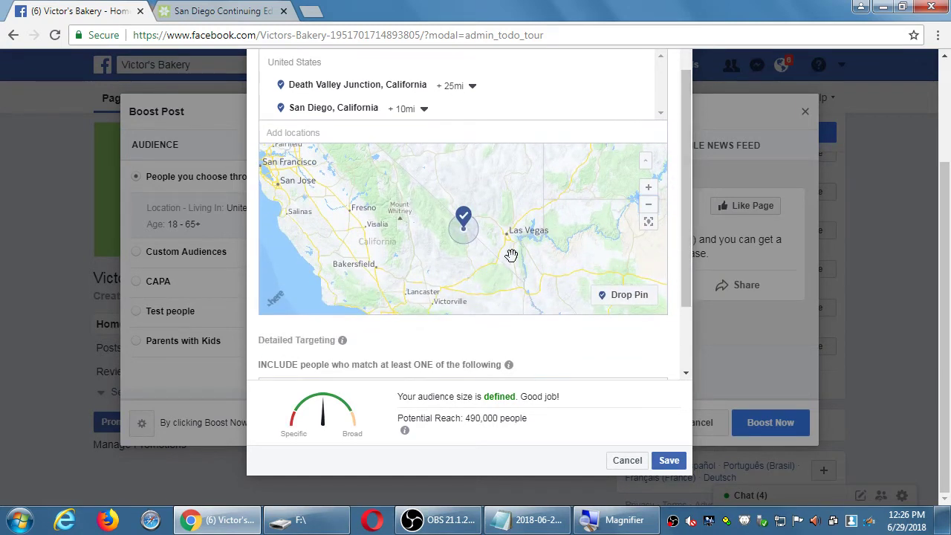
pyautogui.moveTo(511, 255); pyautogui.dragTo(501, 195)
pyautogui.moveTo(515, 263); pyautogui.dragTo(516, 246)
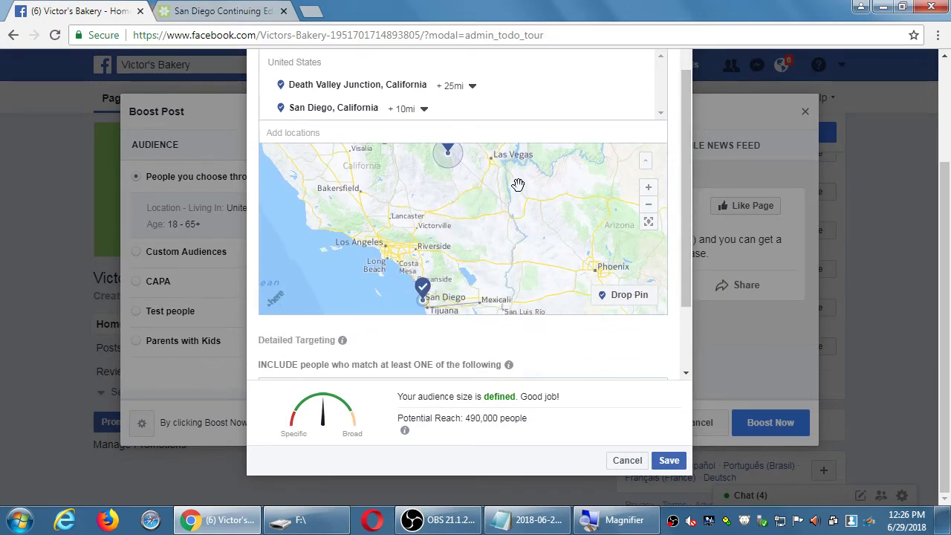
pyautogui.click(469, 87)
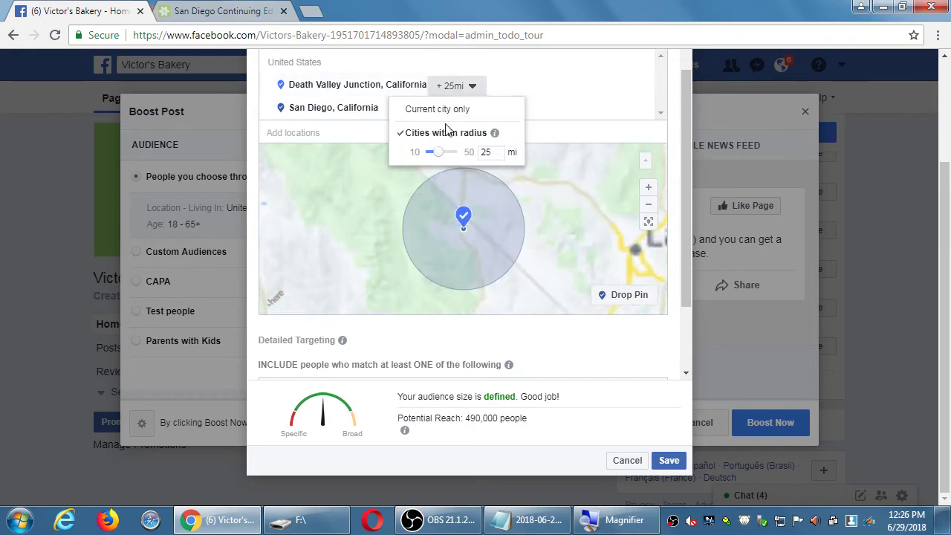
pyautogui.moveTo(435, 153); pyautogui.dragTo(418, 153)
pyautogui.click(365, 201)
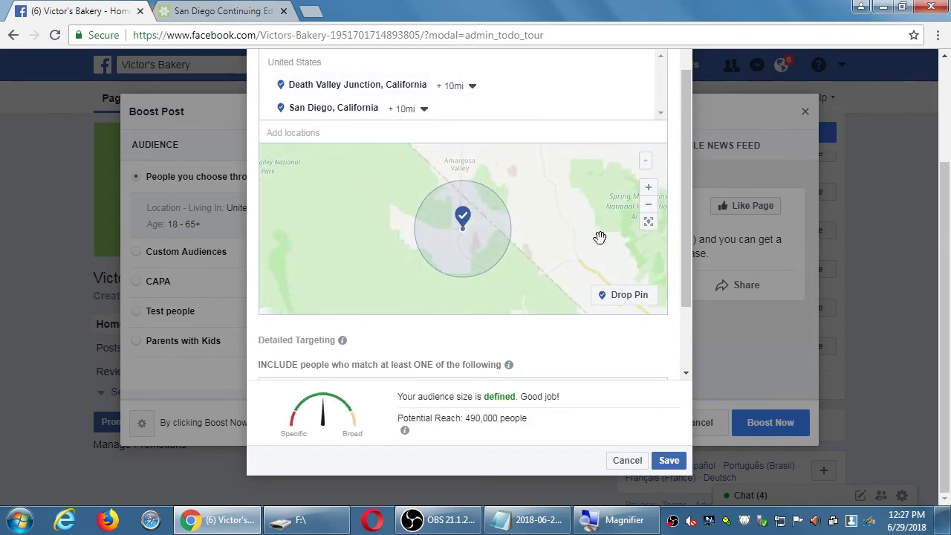
pyautogui.click(649, 205)
pyautogui.click(649, 205)
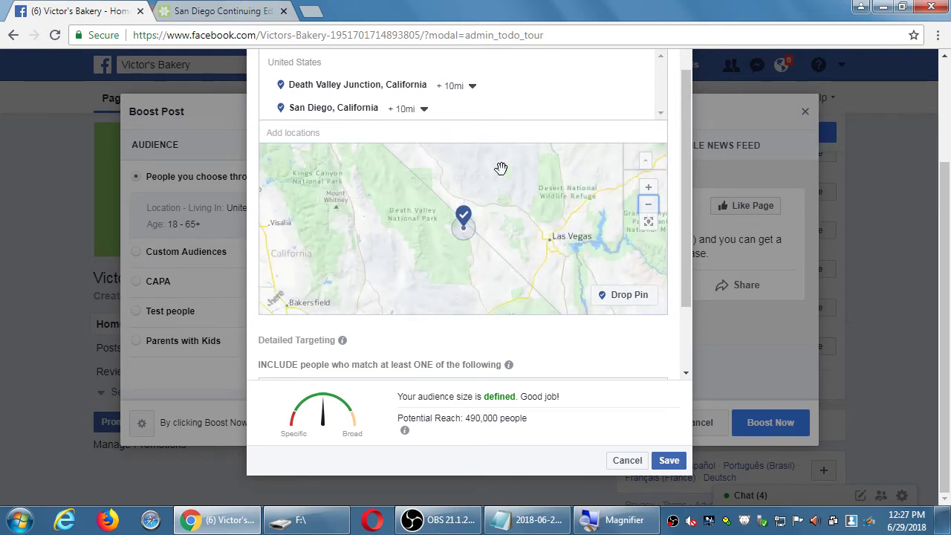
# - Remove both Death Valley Junction and San Diego from the audience's target locations
pyautogui.scroll(1, 674, 183)
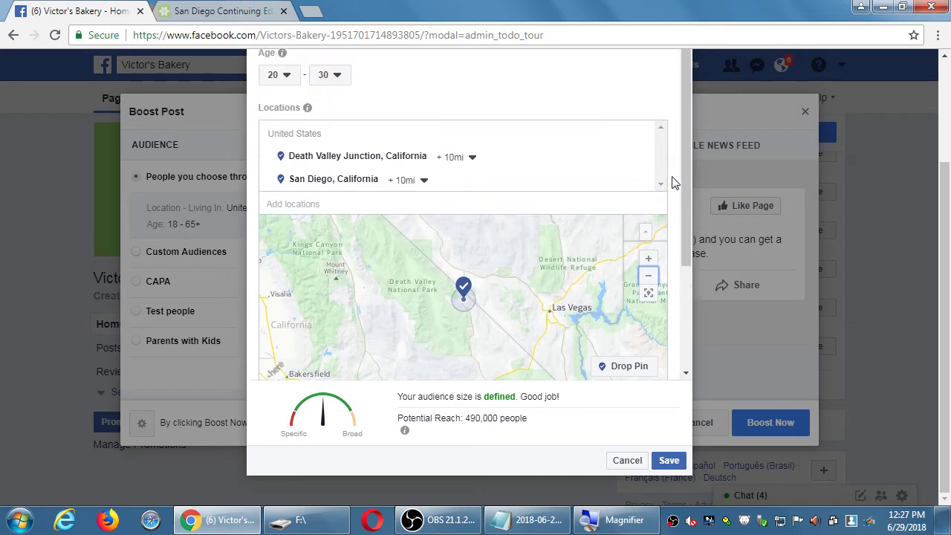
pyautogui.click(640, 203)
pyautogui.click(641, 185)
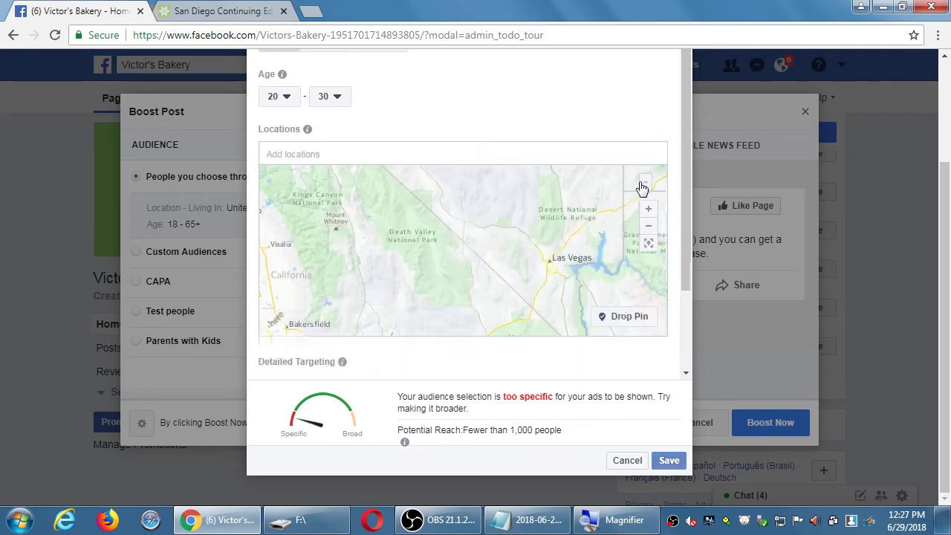
# - Try ZIP code 91914, Chula Vista, California, as the target location and remove it again
pyautogui.click(556, 156)
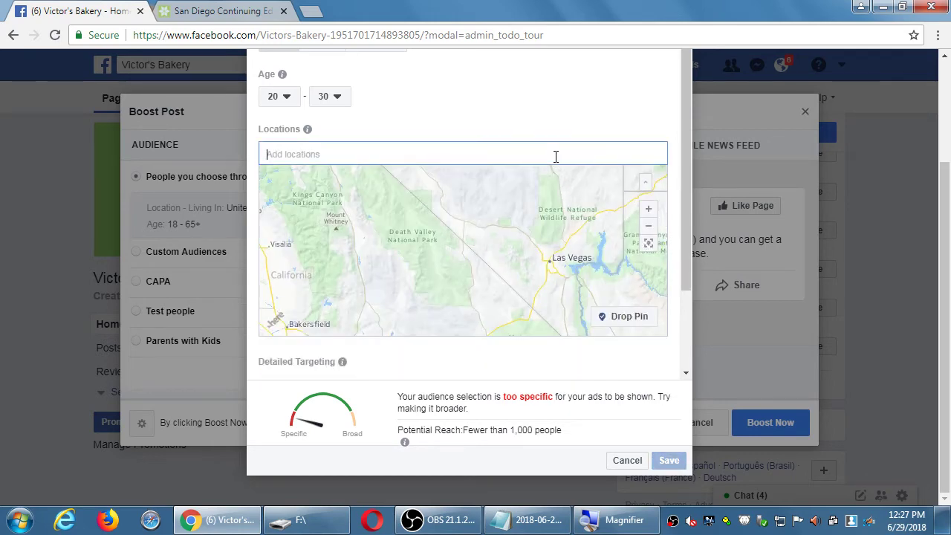
pyautogui.write('91914')
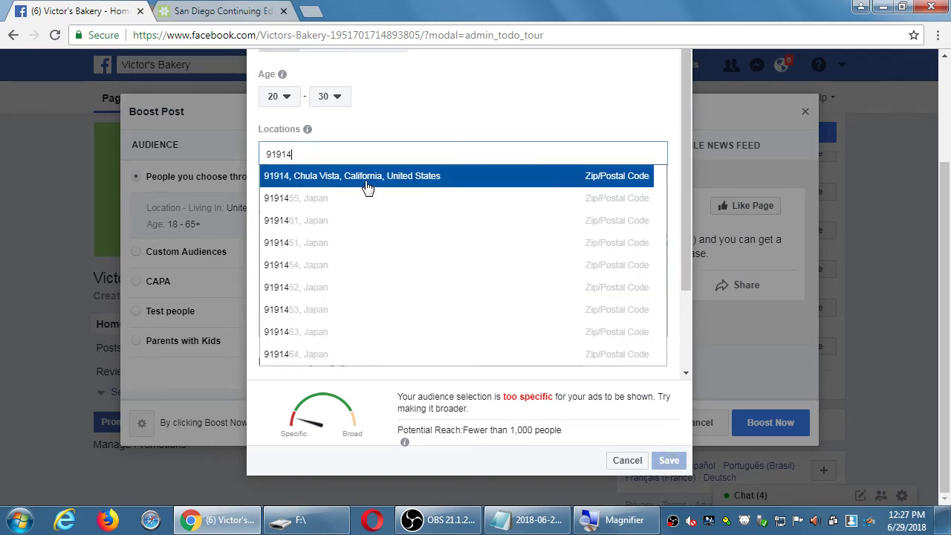
pyautogui.click(368, 185)
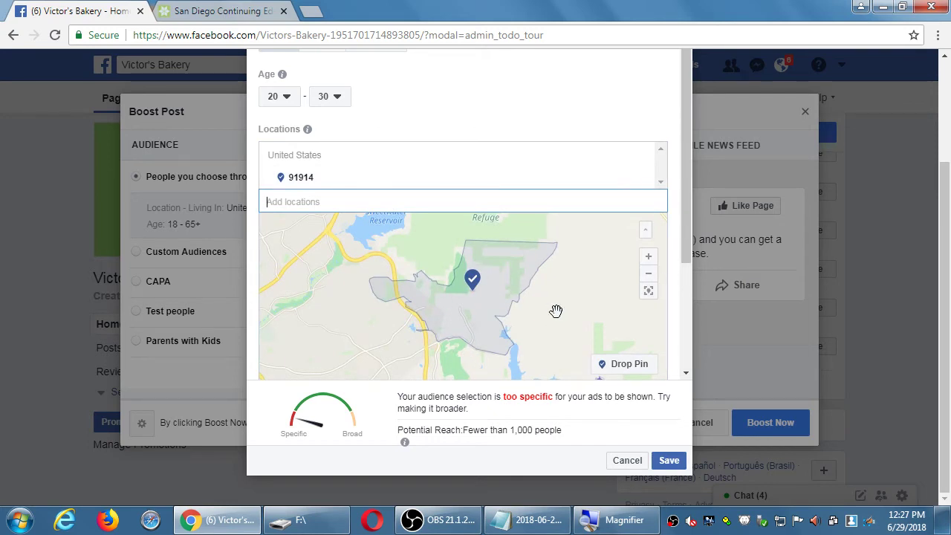
pyautogui.click(624, 184)
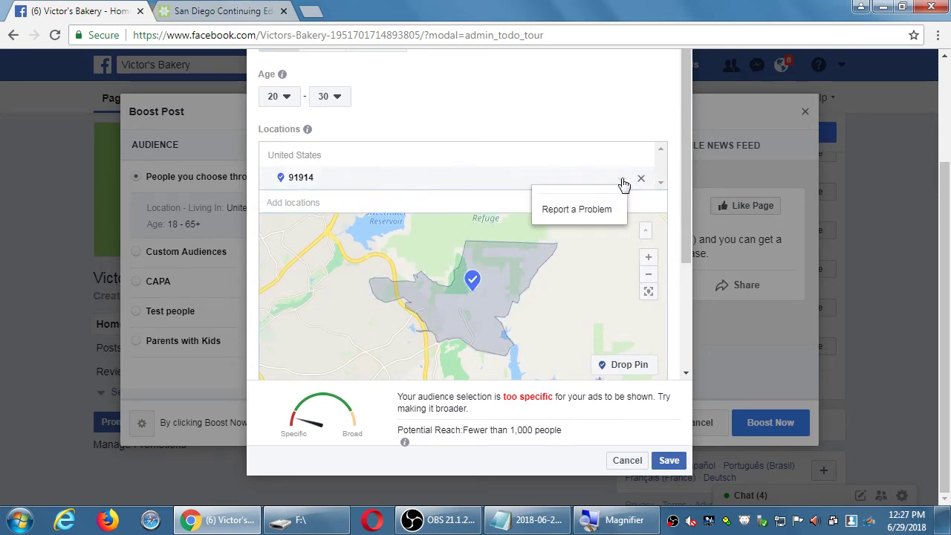
pyautogui.click(552, 176)
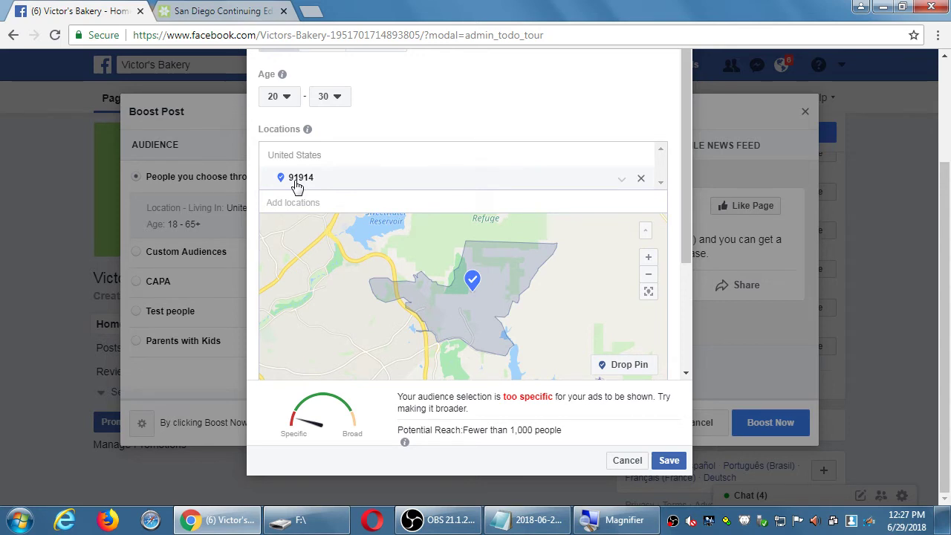
pyautogui.click(643, 180)
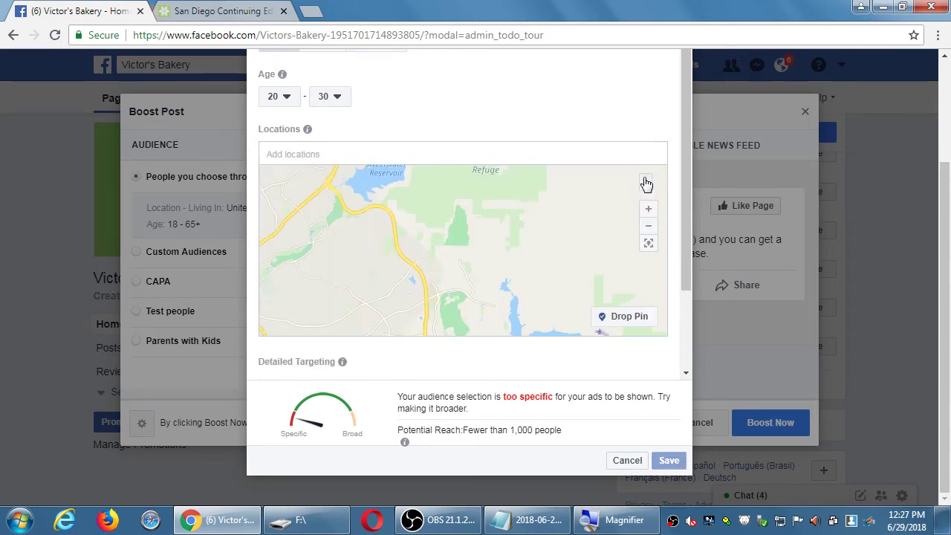
# - Try a dropped map pin east of Chula Vista with a 1 mi radius as target location and remove it
pyautogui.click(620, 318)
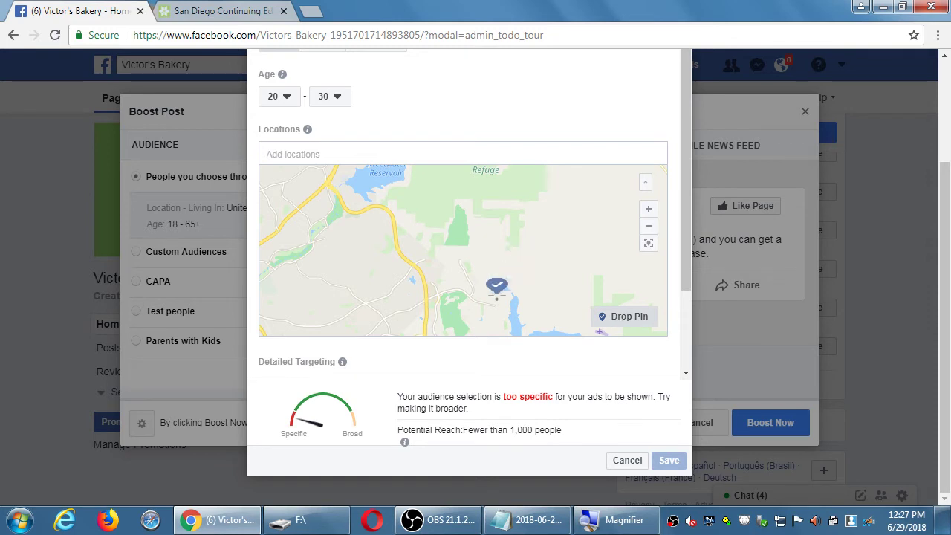
pyautogui.click(487, 299)
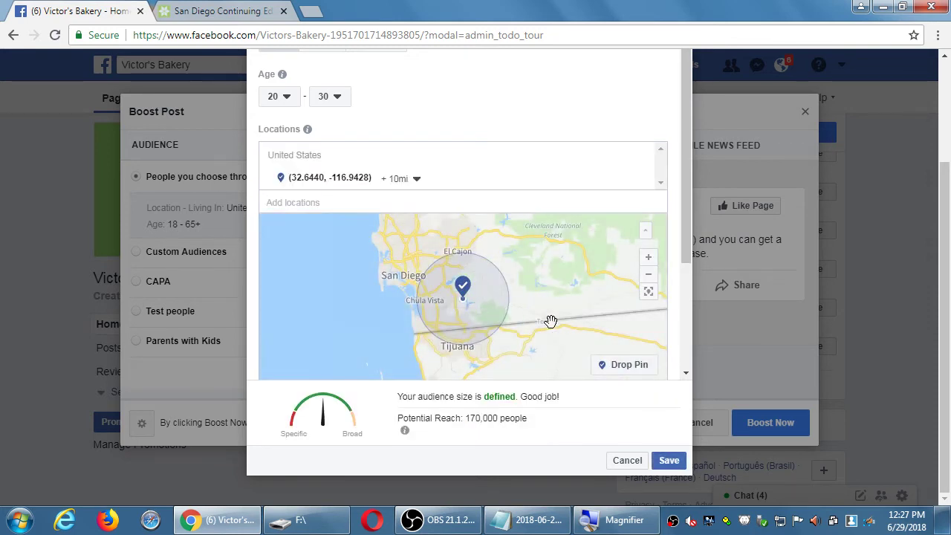
pyautogui.click(416, 180)
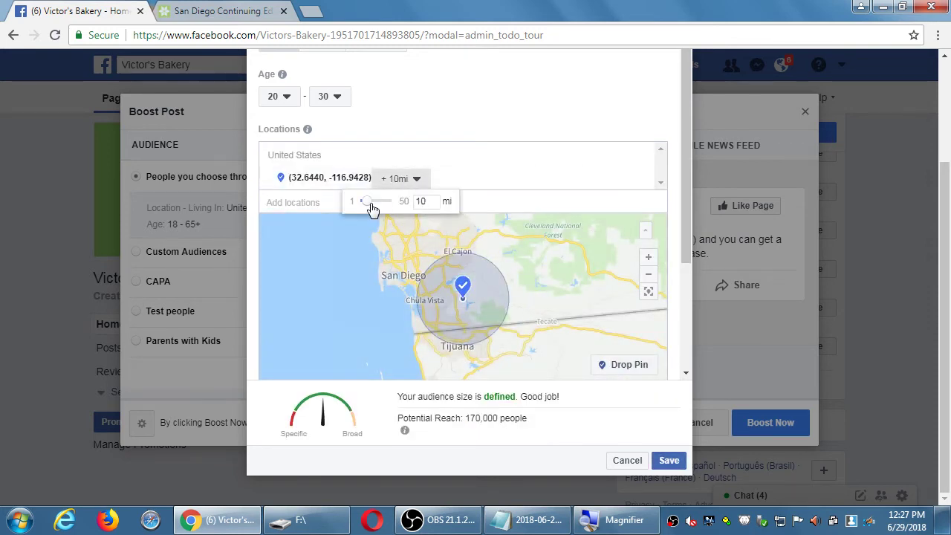
pyautogui.moveTo(369, 203); pyautogui.dragTo(355, 204)
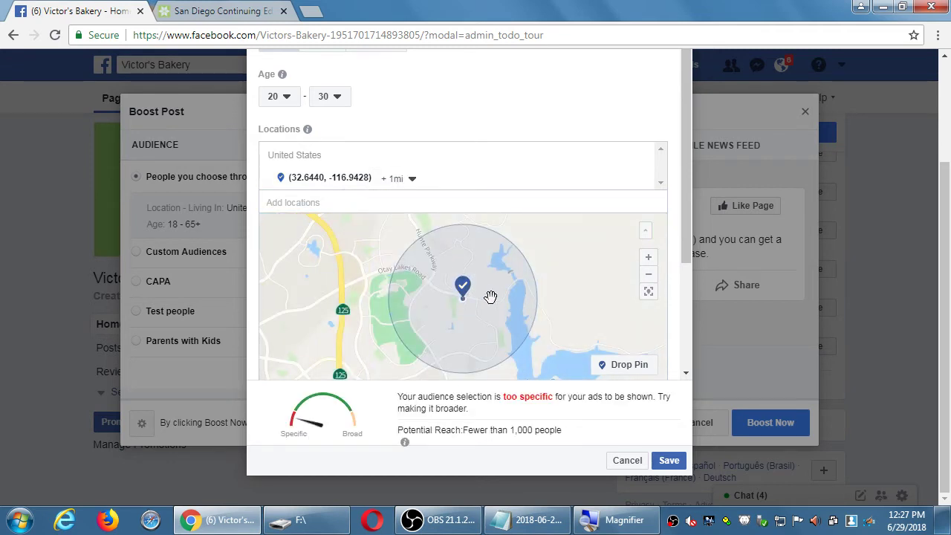
pyautogui.click(641, 180)
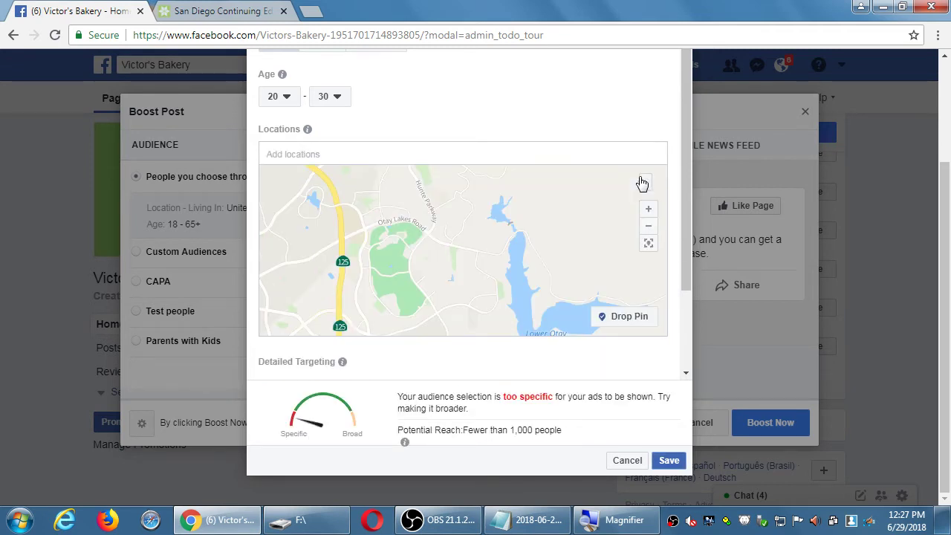
# - Add the city of San Diego, California, United States as the audience's only target location
pyautogui.click(346, 158)
pyautogui.write('sa')
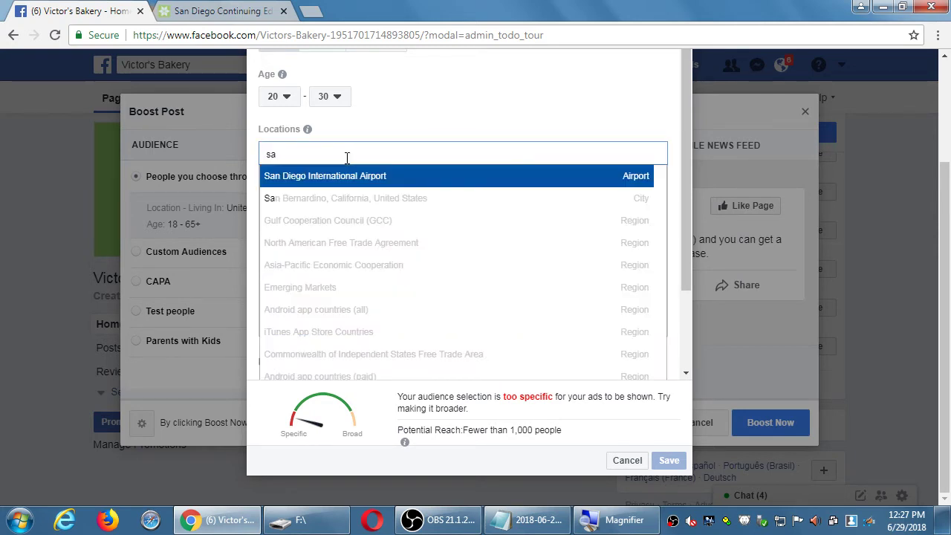
pyautogui.write('n di')
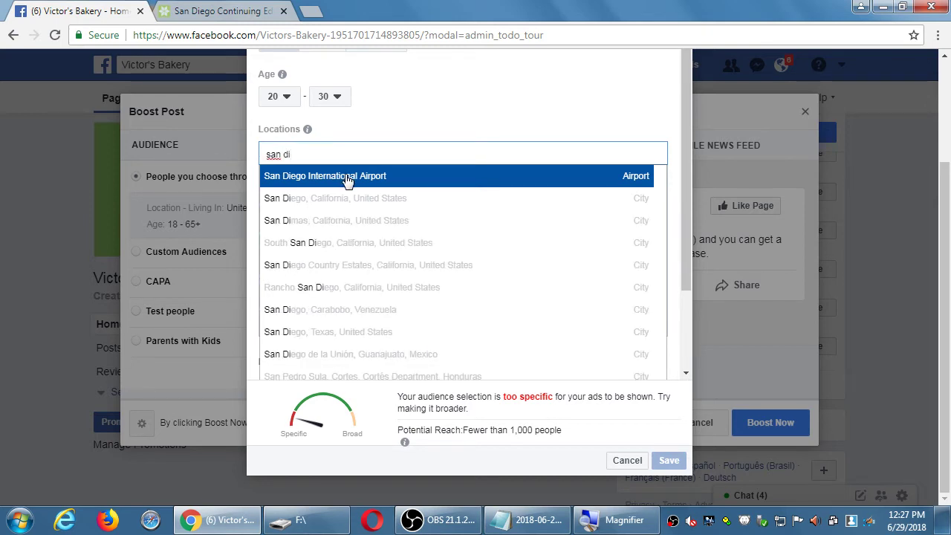
pyautogui.click(336, 199)
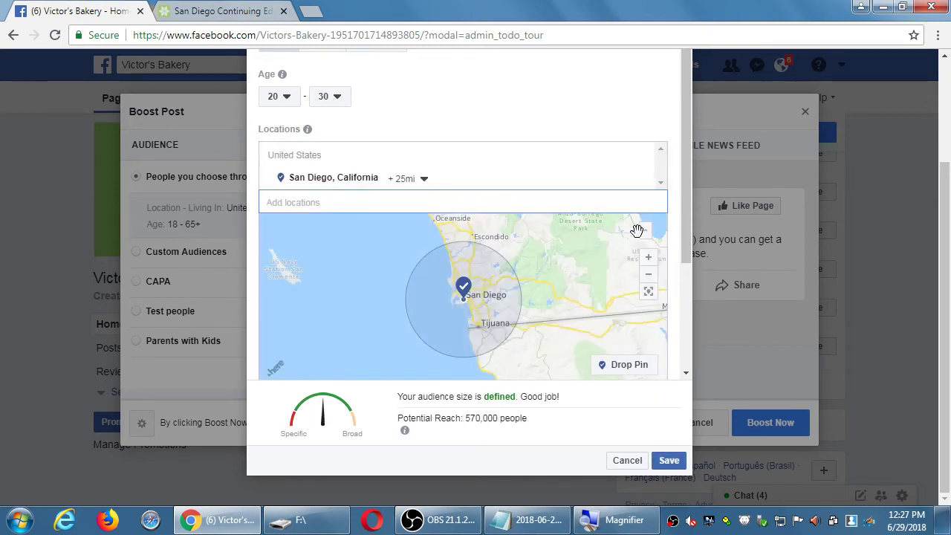
# - Browse the detailed targeting options for included people and expand the Life Events category under Demographics
pyautogui.moveTo(687, 207); pyautogui.dragTo(670, 278)
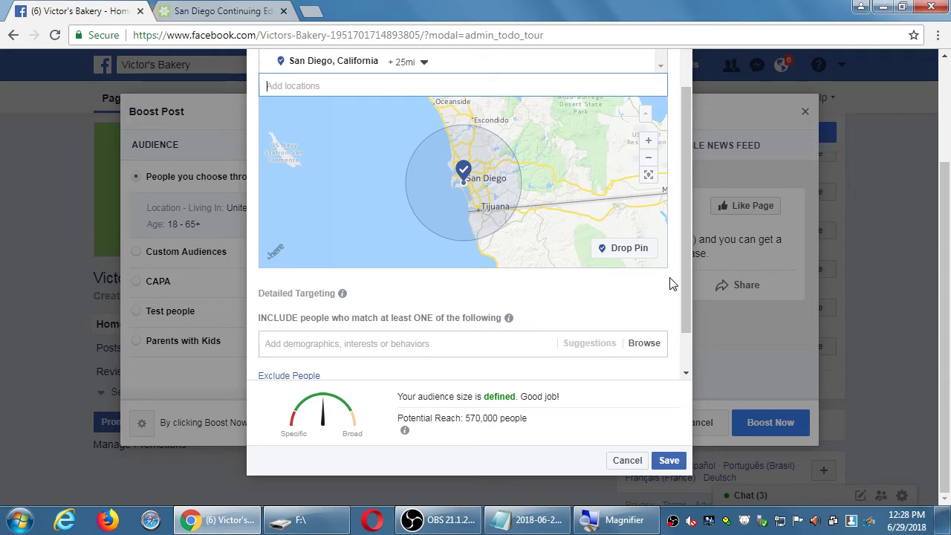
pyautogui.moveTo(689, 258); pyautogui.dragTo(690, 302)
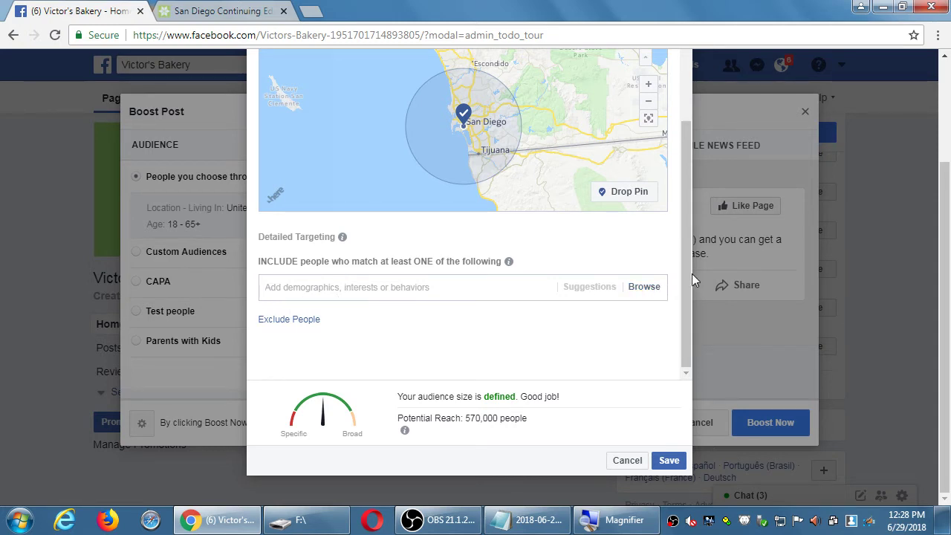
pyautogui.click(652, 289)
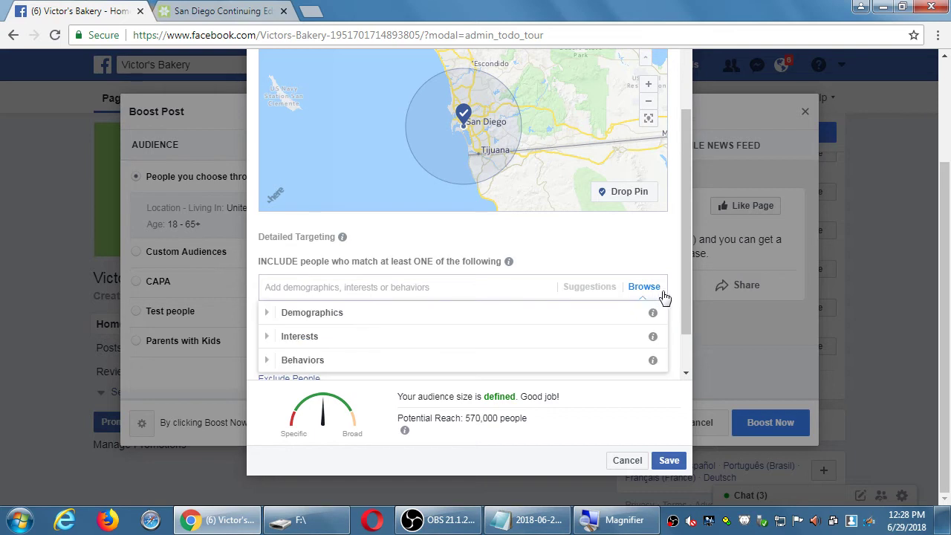
pyautogui.scroll(-2, 681, 282)
pyautogui.click(657, 339)
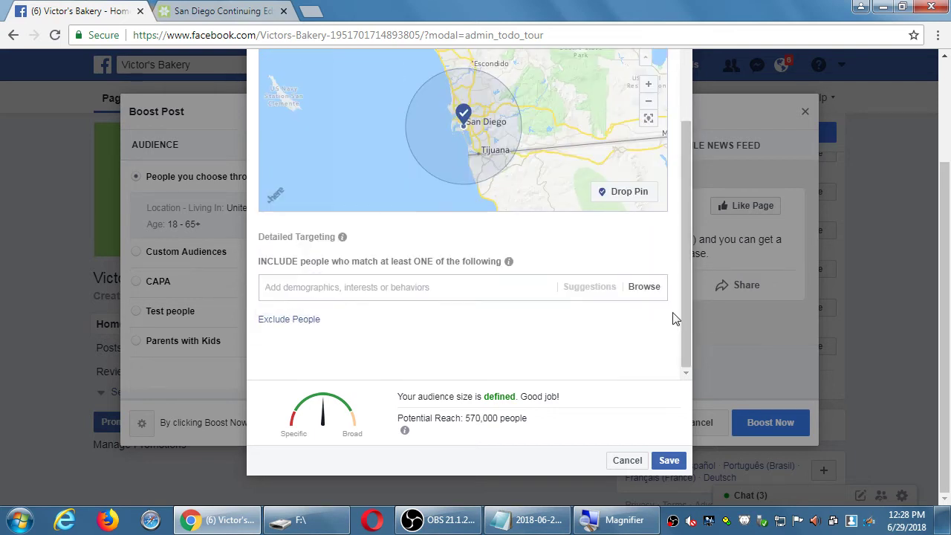
pyautogui.click(646, 288)
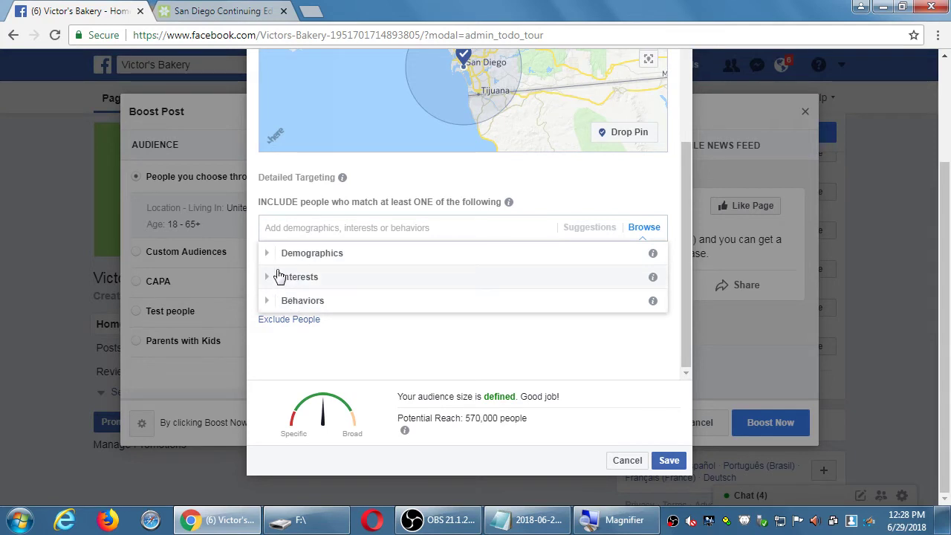
pyautogui.click(267, 257)
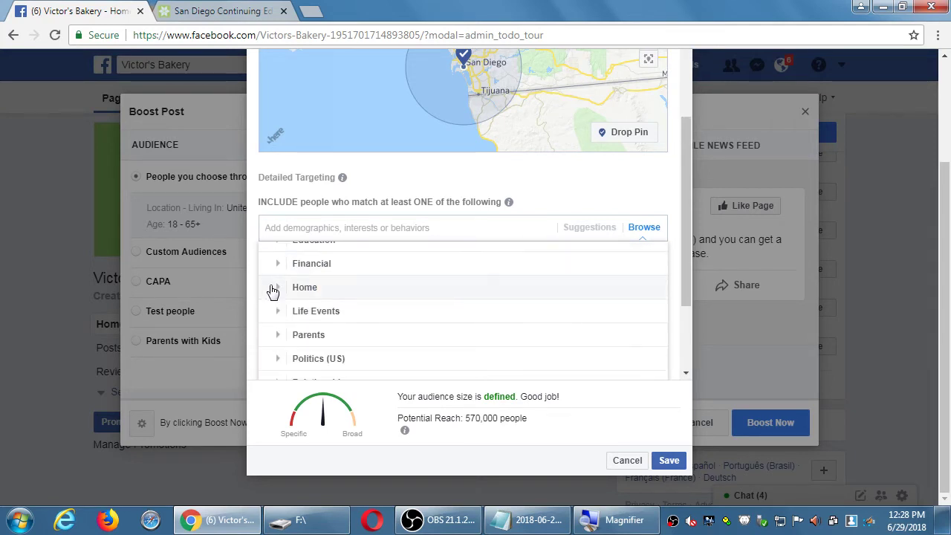
pyautogui.click(275, 313)
pyautogui.scroll(-2, 277, 318)
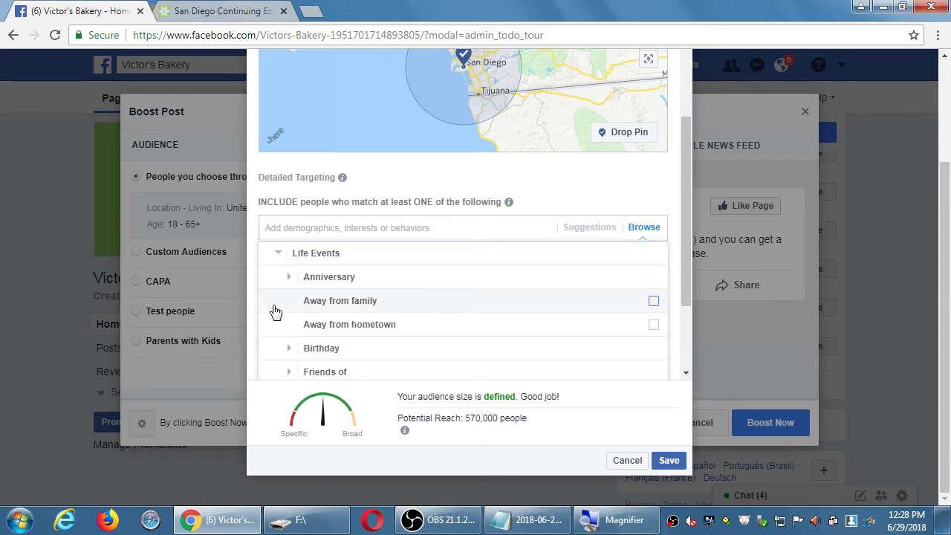
pyautogui.scroll(-2, 274, 303)
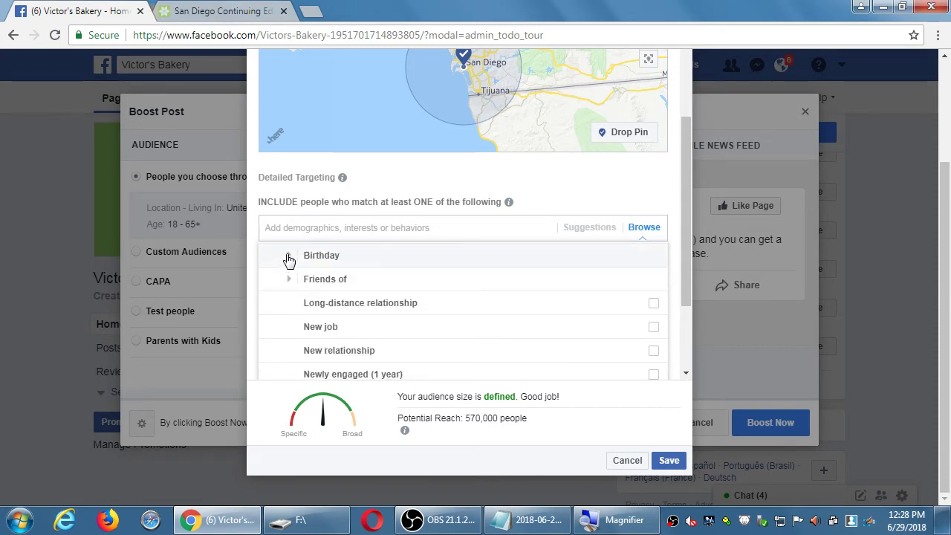
# - Look through the birthday options and include people with an Upcoming birthday in the detailed targeting
pyautogui.click(289, 253)
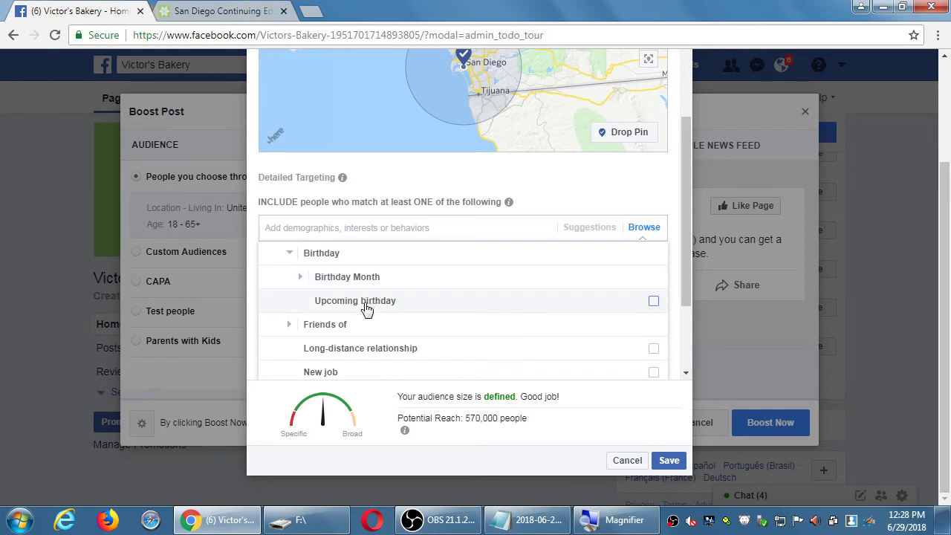
pyautogui.click(299, 278)
pyautogui.scroll(-1, 297, 281)
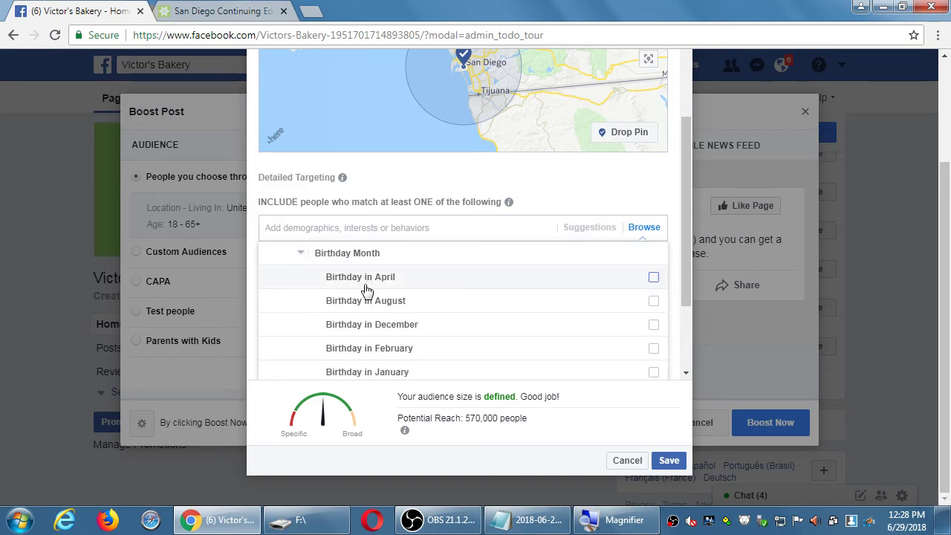
pyautogui.scroll(-2, 394, 308)
pyautogui.scroll(3, 398, 313)
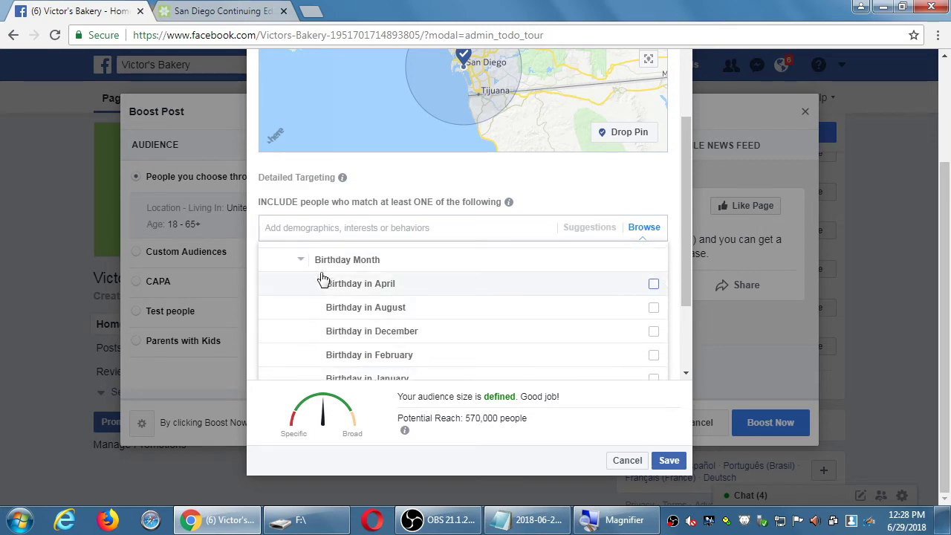
pyautogui.click(302, 263)
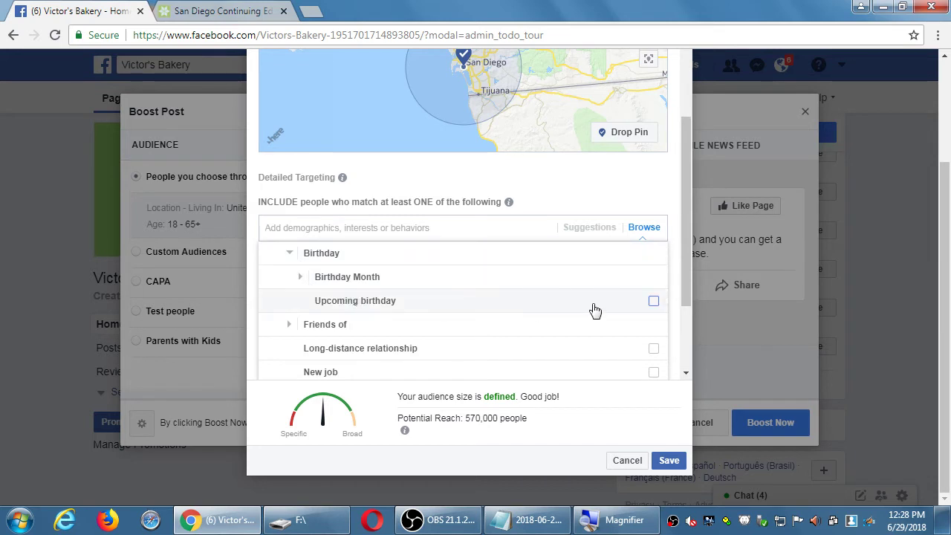
pyautogui.click(654, 304)
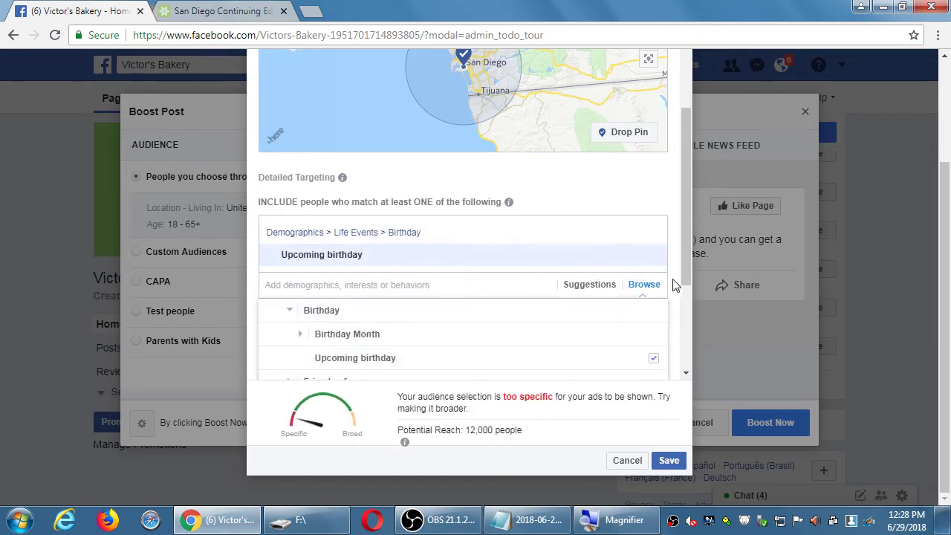
pyautogui.click(681, 258)
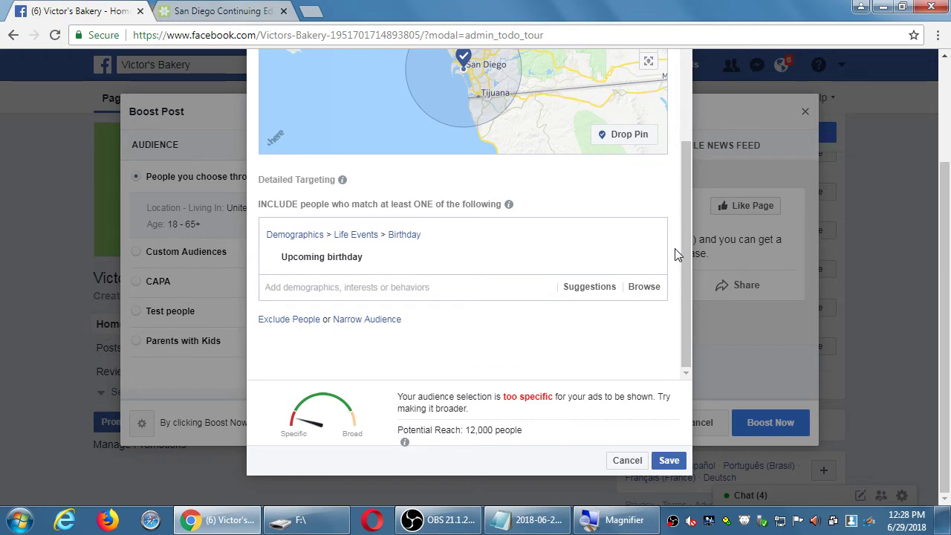
# - Add the Birthday cake interest to the included people in the detailed targeting
pyautogui.scroll(5, 677, 255)
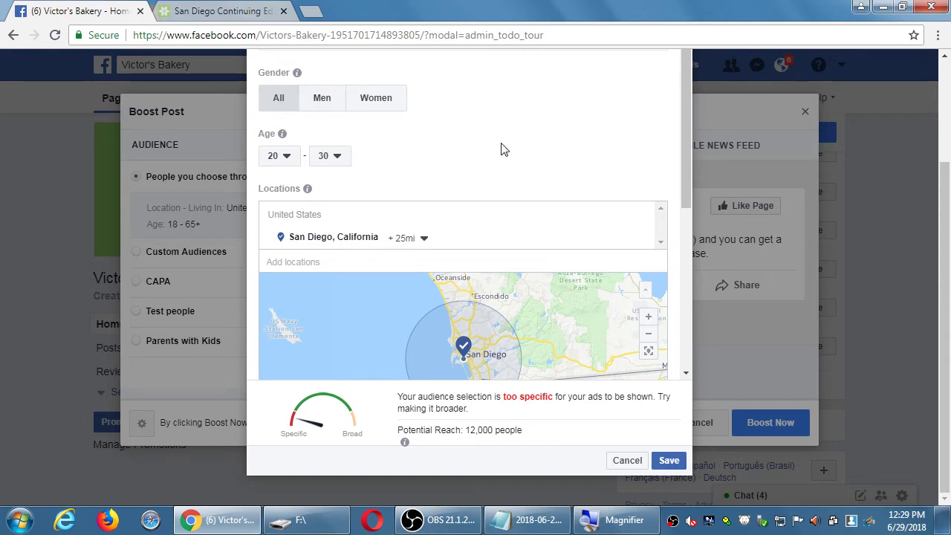
pyautogui.moveTo(685, 179); pyautogui.dragTo(684, 340)
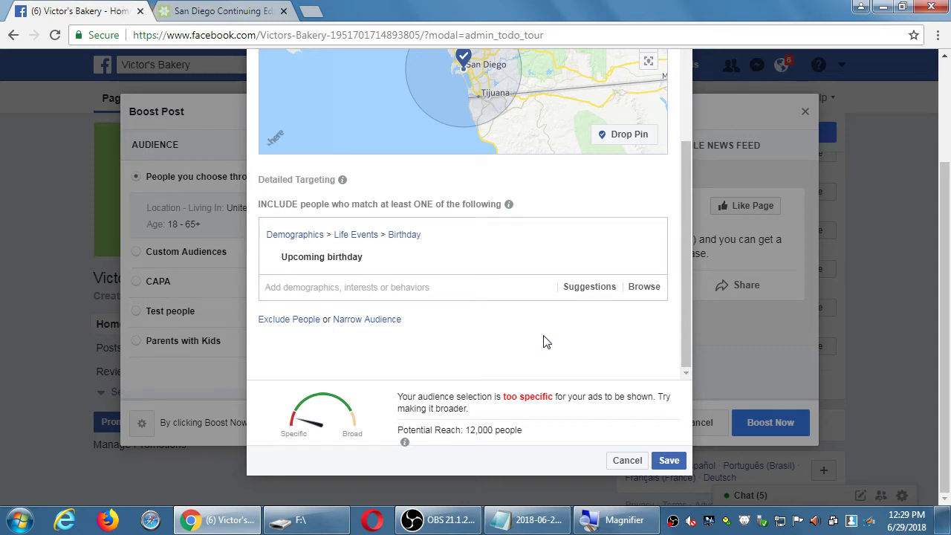
pyautogui.click(428, 286)
pyautogui.write('birthda')
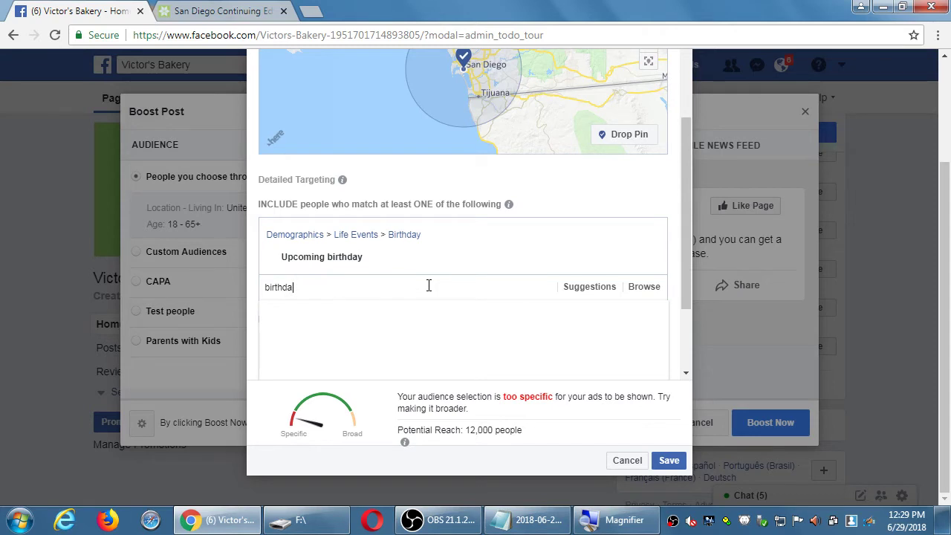
pyautogui.write('ay cake')
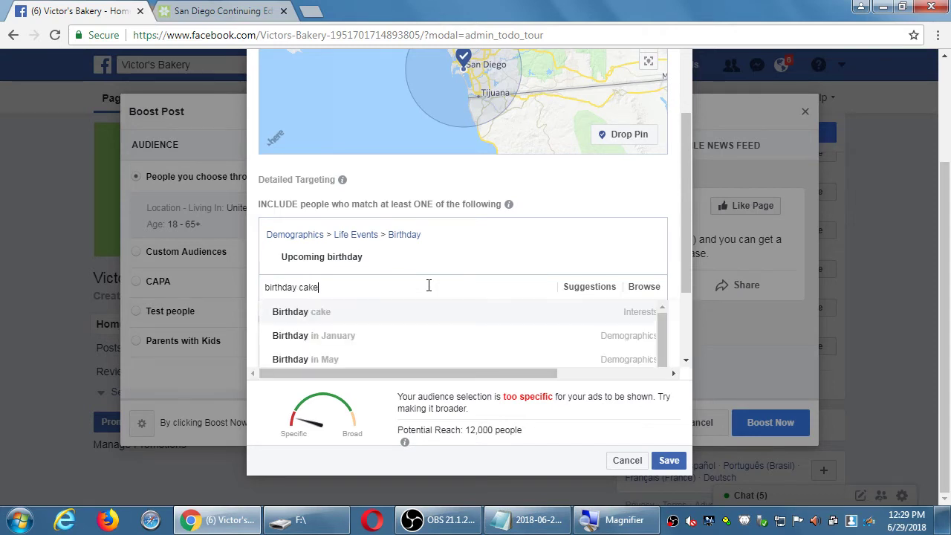
pyautogui.click(315, 313)
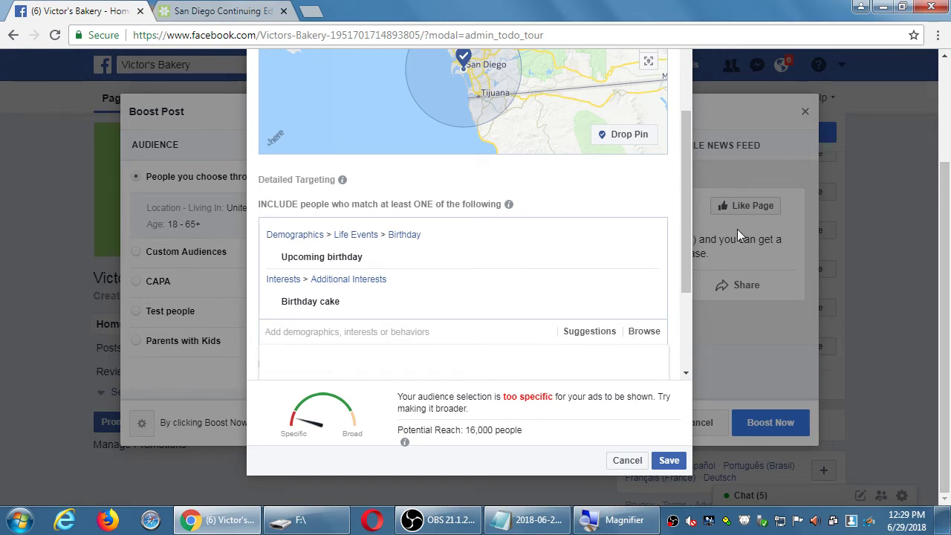
# - Replace the Upcoming birthday and Birthday cake criteria in the detailed targeting with the Birthday interest
pyautogui.click(648, 238)
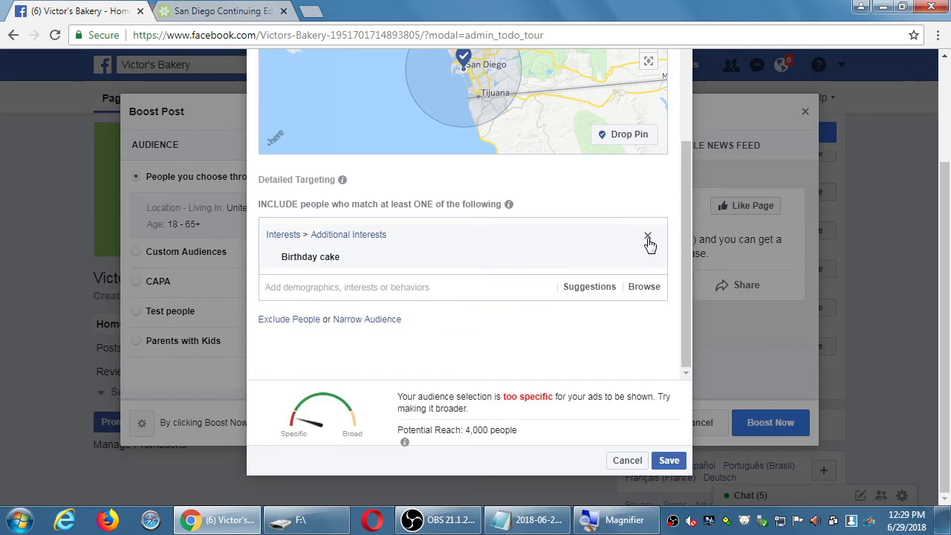
pyautogui.click(648, 238)
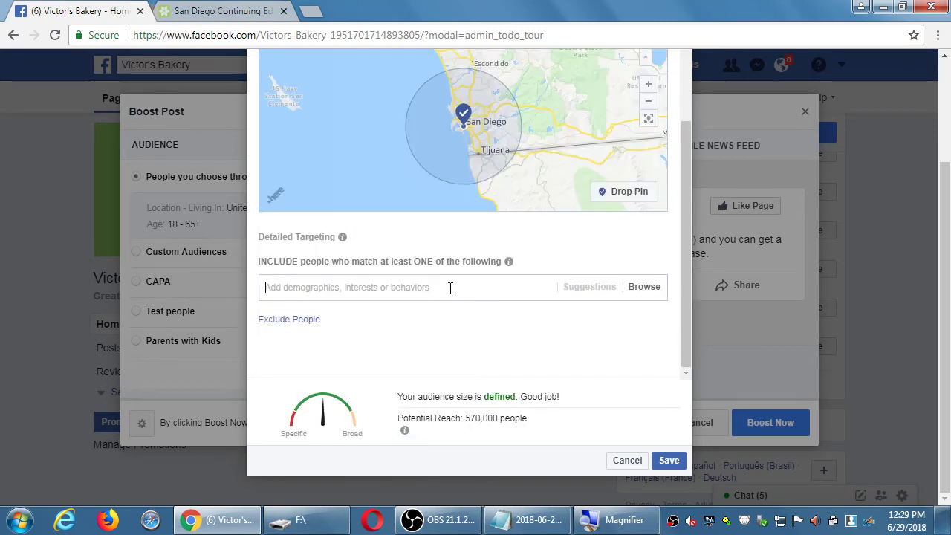
pyautogui.write('birthd')
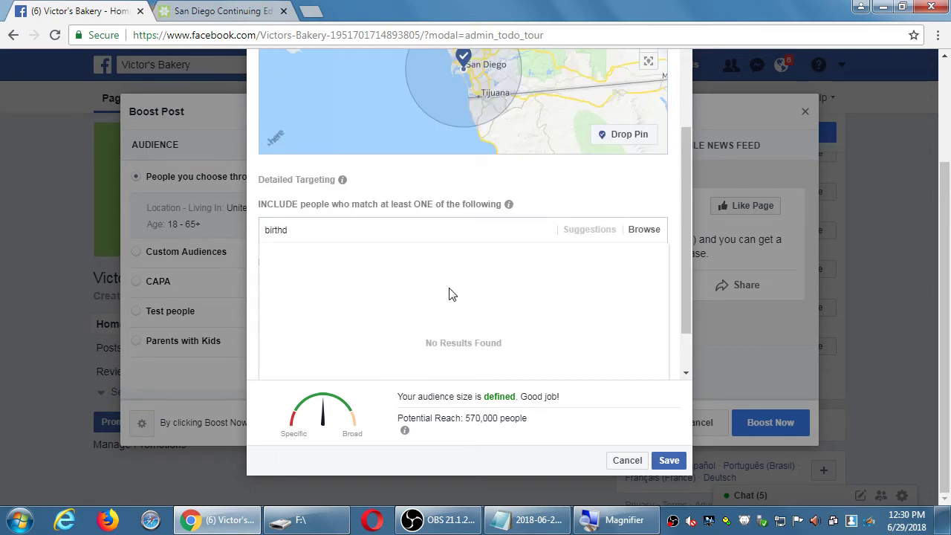
pyautogui.write('ay part')
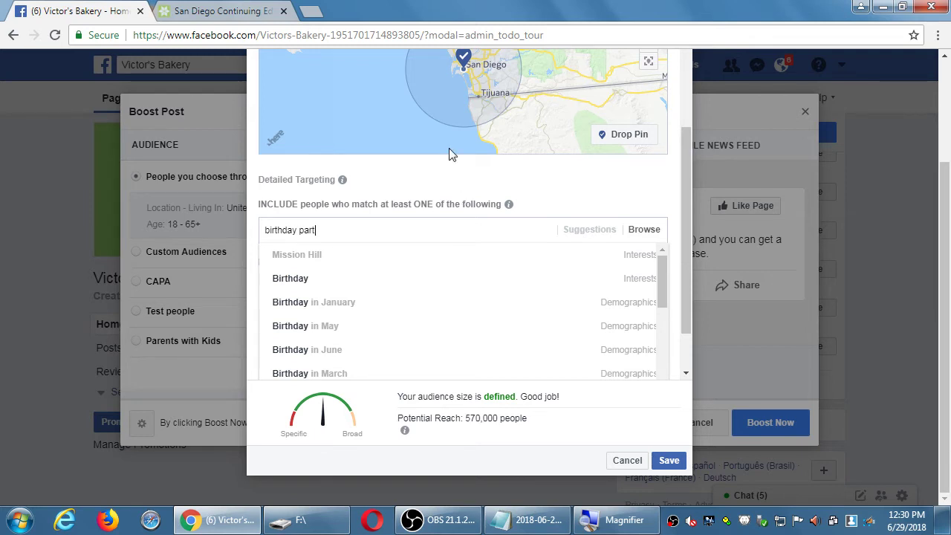
pyautogui.click(308, 280)
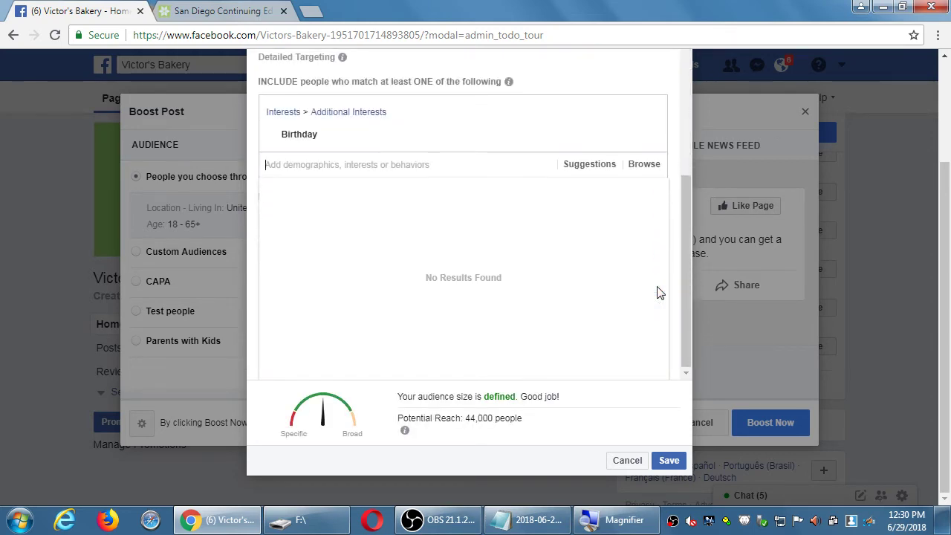
# - Search the detailed targeting for "young kids" and "children", clear the search, and look through the suggested criteria
pyautogui.write('young')
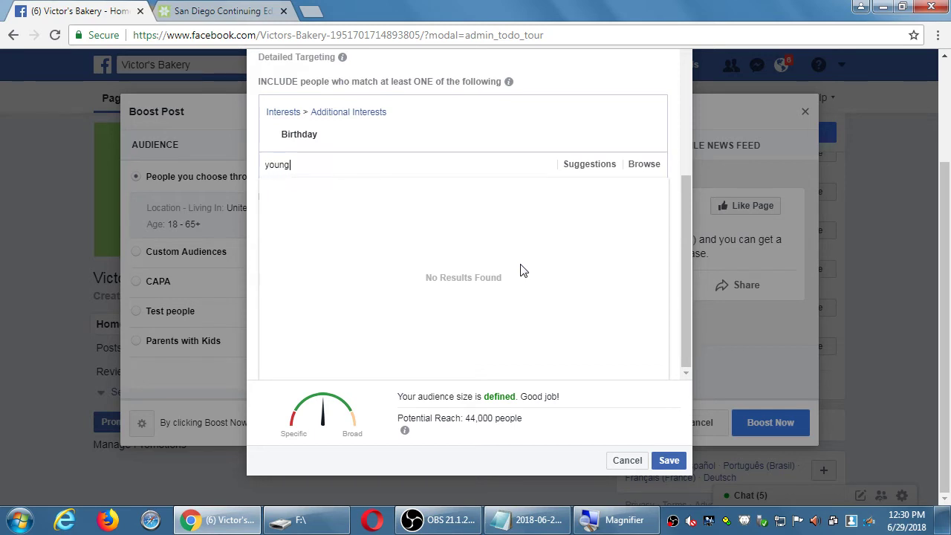
pyautogui.write(' kids')
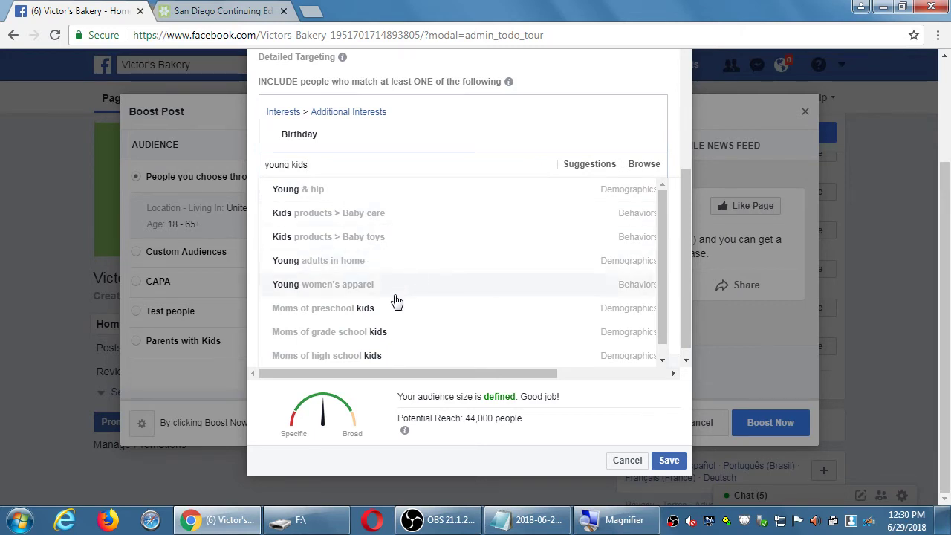
pyautogui.tripleClick(332, 164)
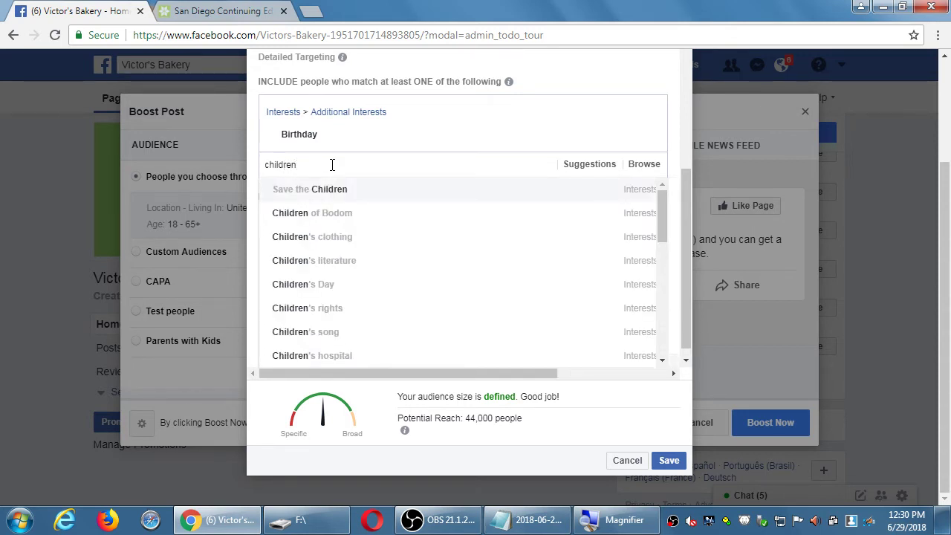
pyautogui.press('BackSpace')
pyautogui.press('BackSpace')
pyautogui.press('BackSpace')
pyautogui.press('BackSpace')
pyautogui.press('BackSpace')
pyautogui.press('BackSpace')
pyautogui.press('BackSpace')
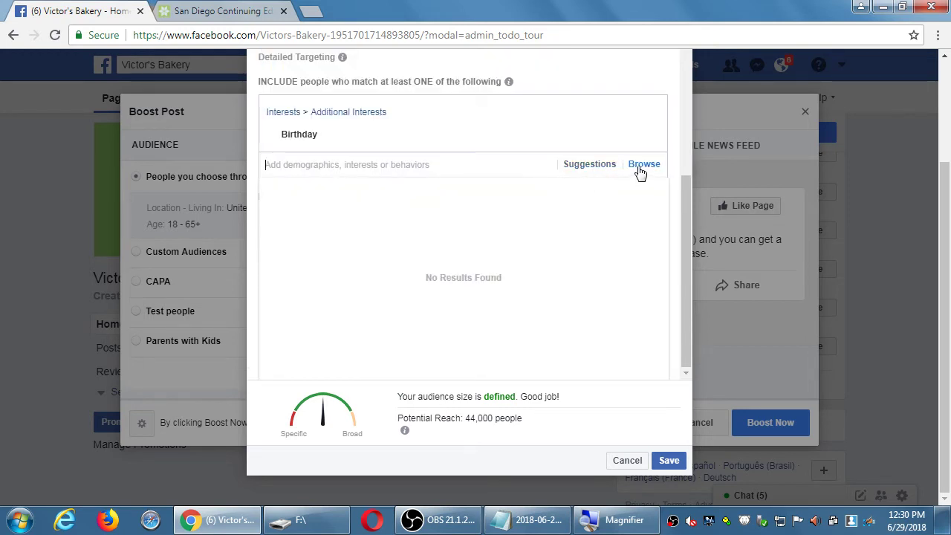
pyautogui.click(593, 168)
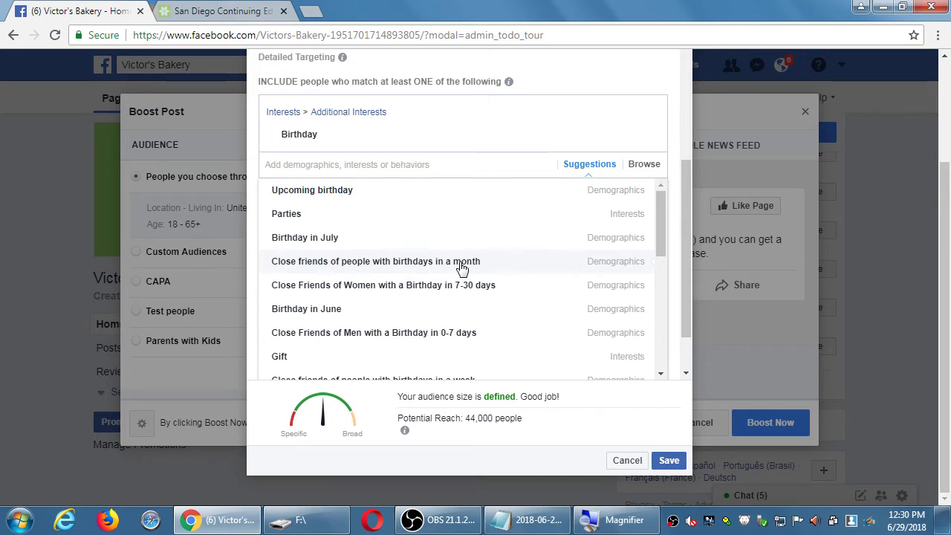
# - Add the Family interest under Family and relationships to the included people and save the Young Families audience
pyautogui.click(333, 161)
pyautogui.write('fa')
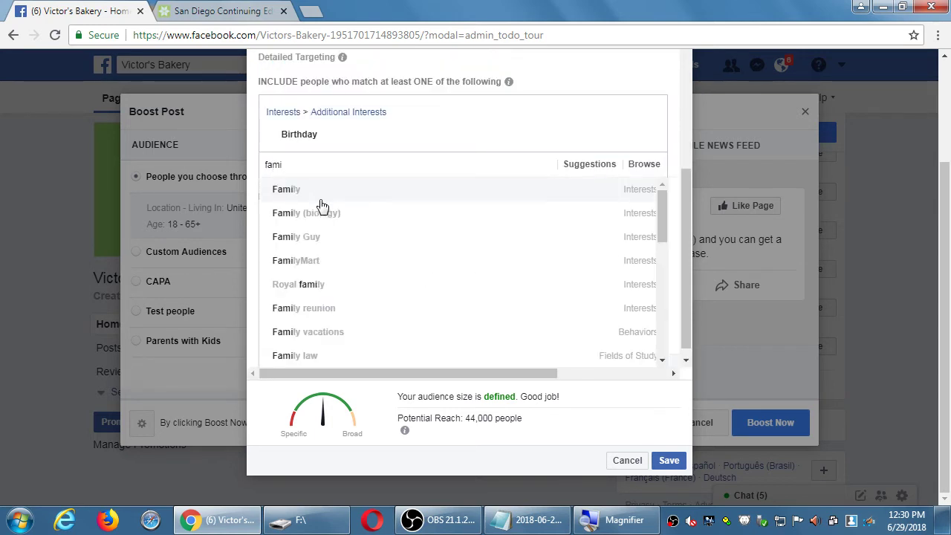
pyautogui.write('mi')
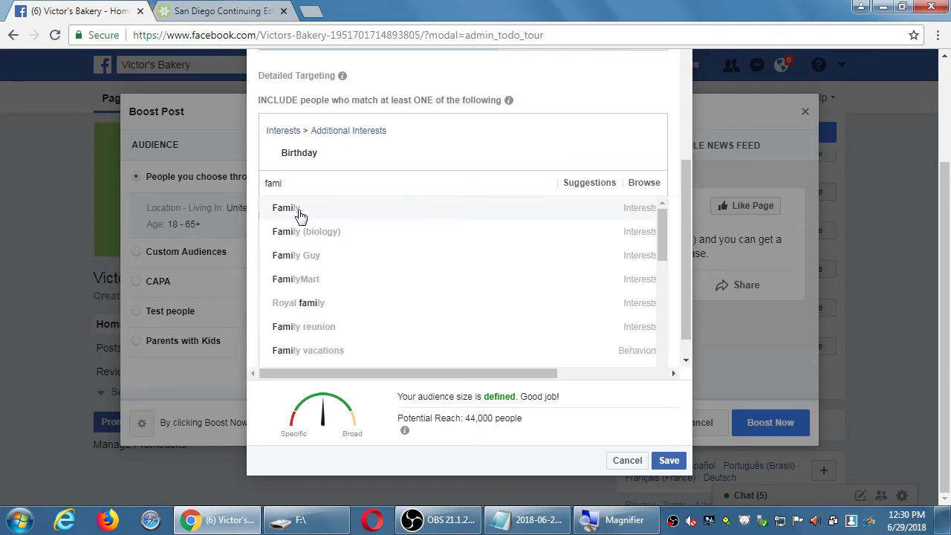
pyautogui.click(299, 214)
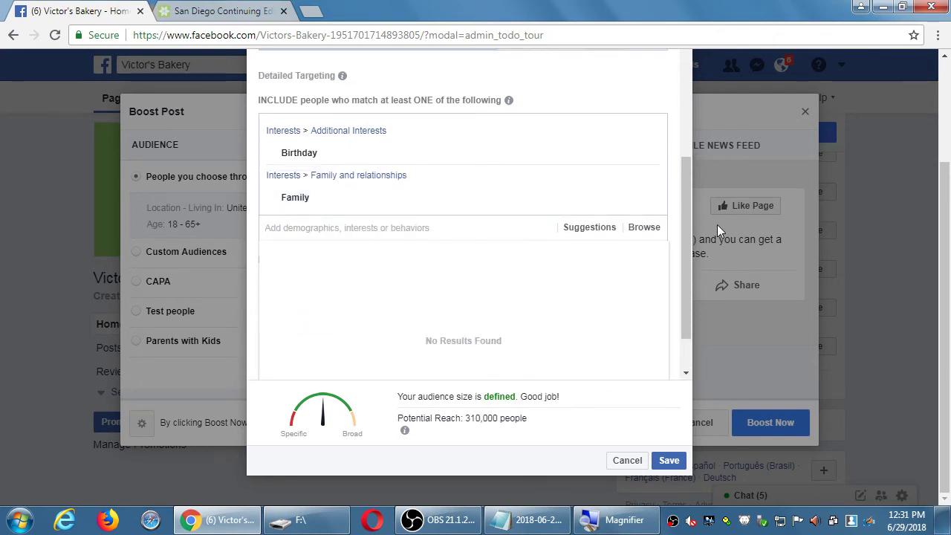
pyautogui.click(672, 181)
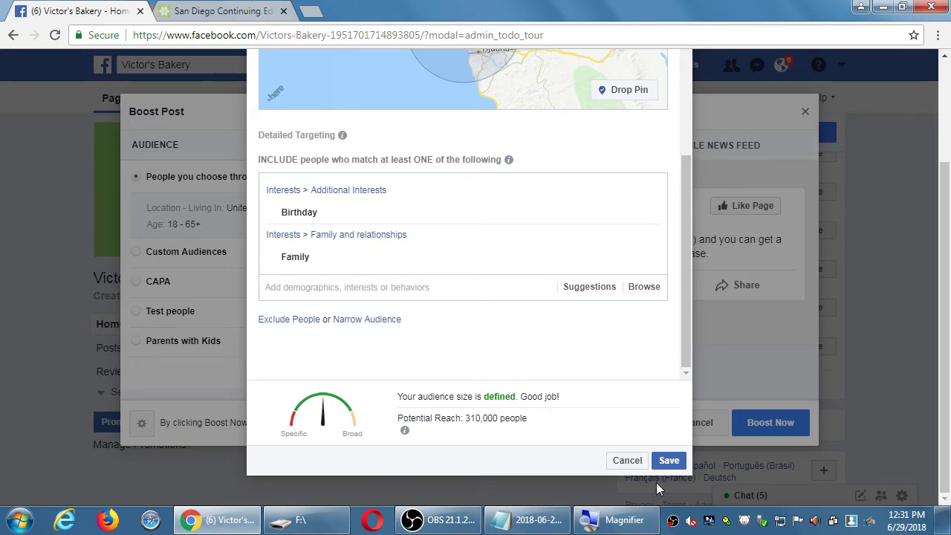
pyautogui.click(666, 462)
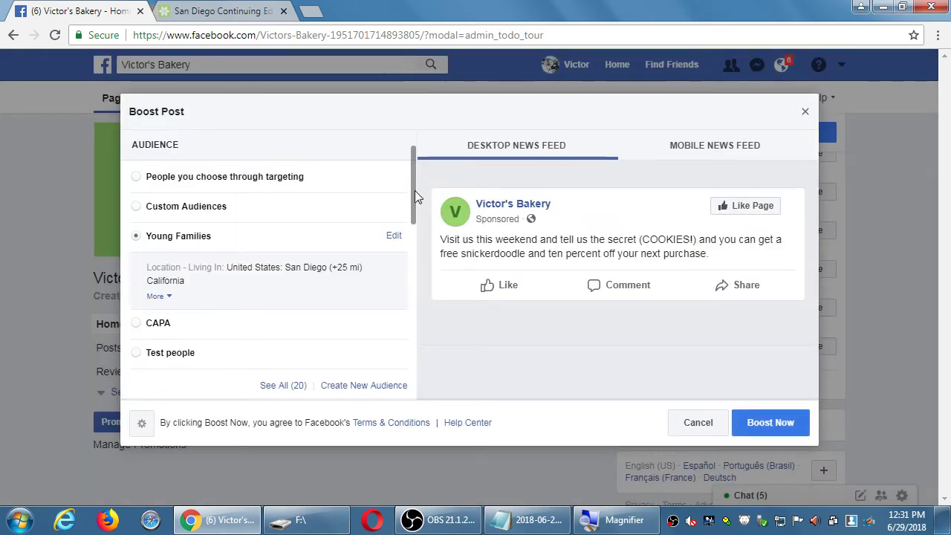
# - Set the boost's total budget to $1.00 USD
pyautogui.moveTo(413, 192)
pyautogui.mouseDown()
pyautogui.moveTo(413, 203)
pyautogui.moveTo(414, 191)
pyautogui.mouseUp()
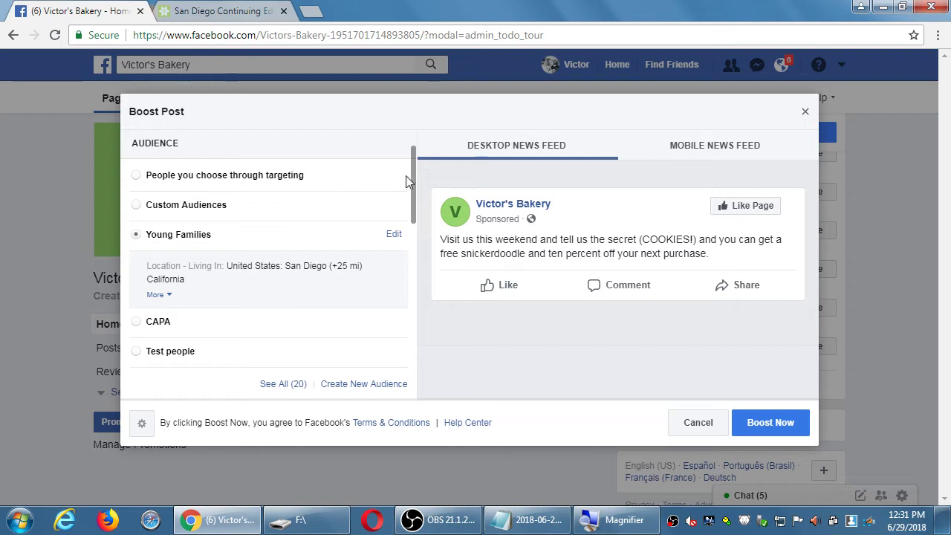
pyautogui.moveTo(411, 169)
pyautogui.mouseDown()
pyautogui.moveTo(406, 185)
pyautogui.moveTo(407, 157)
pyautogui.mouseUp()
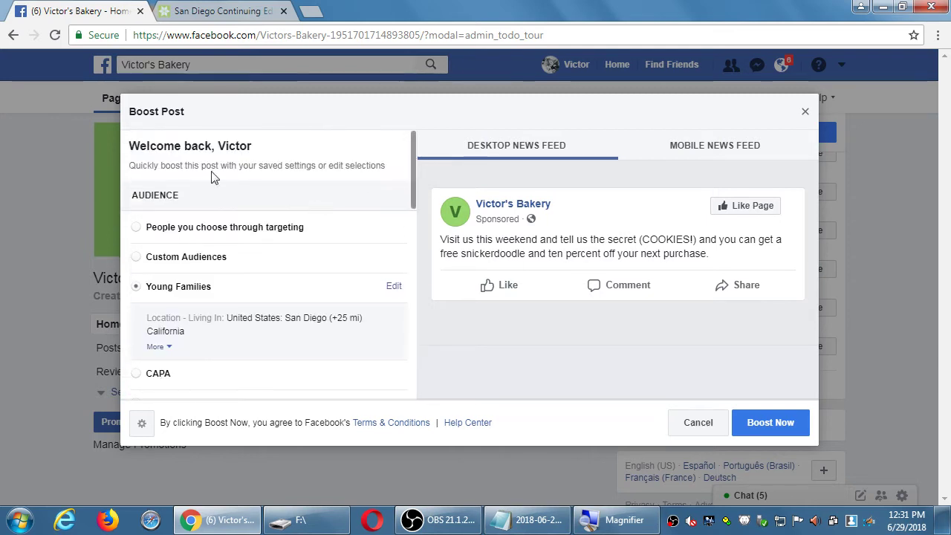
pyautogui.moveTo(416, 191); pyautogui.dragTo(403, 283)
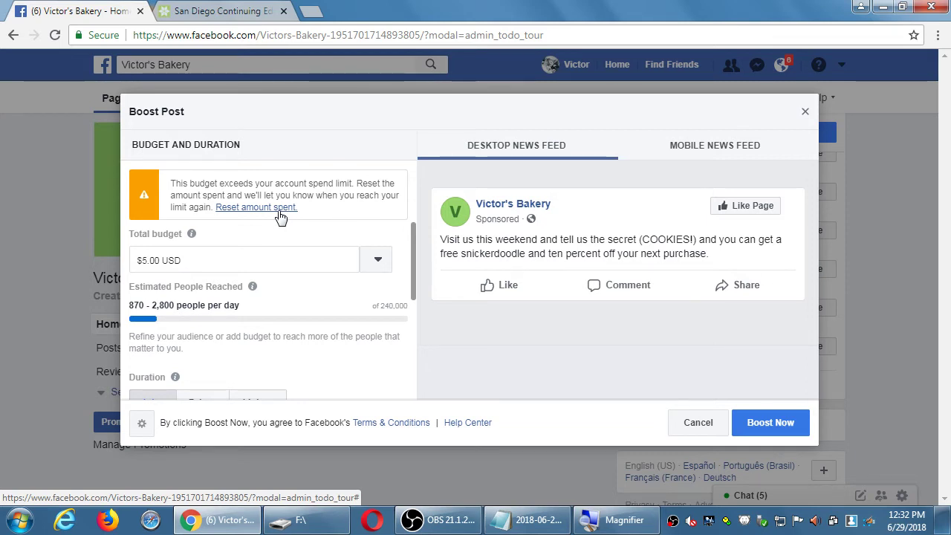
pyautogui.doubleClick(148, 259)
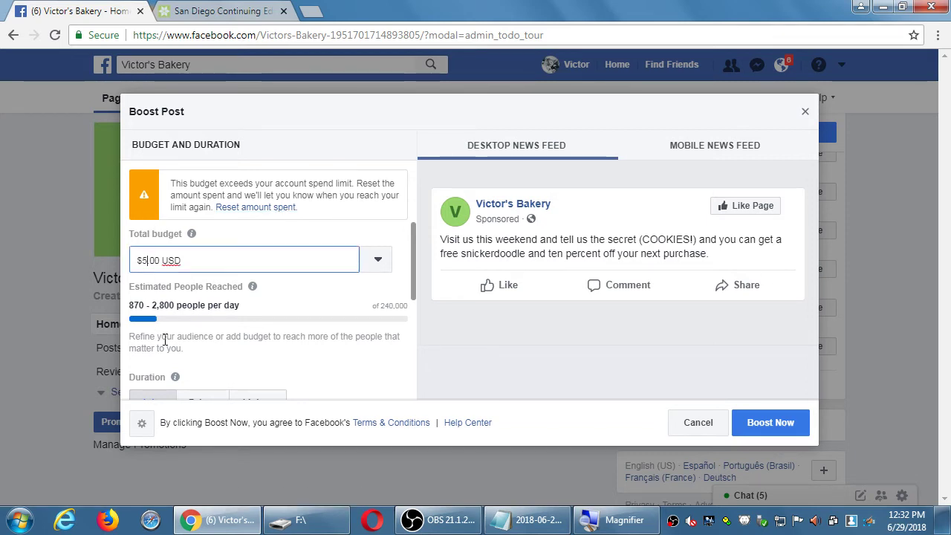
pyautogui.write('1')
pyautogui.press('Tab')
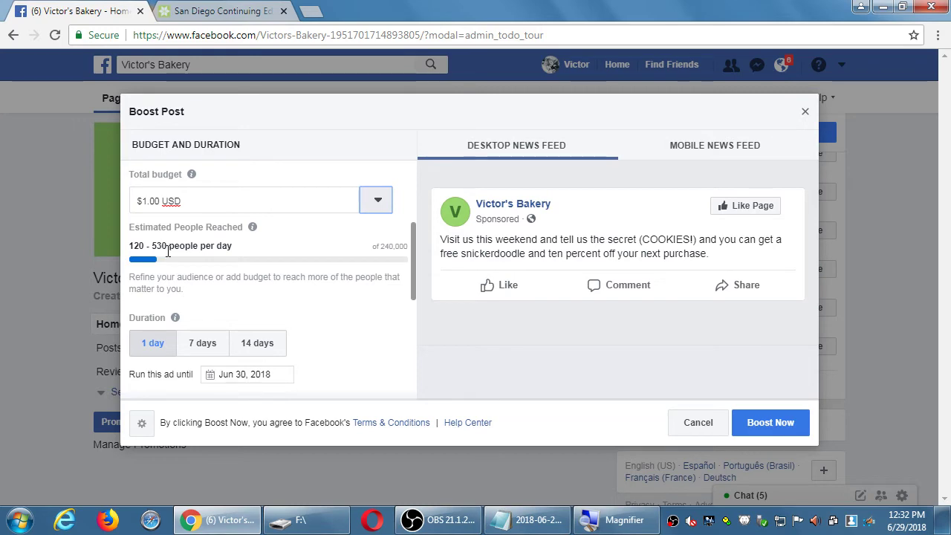
# - Review the boost's audience, budget, duration, conversion tracking and payment settings
pyautogui.scroll(2, 362, 343)
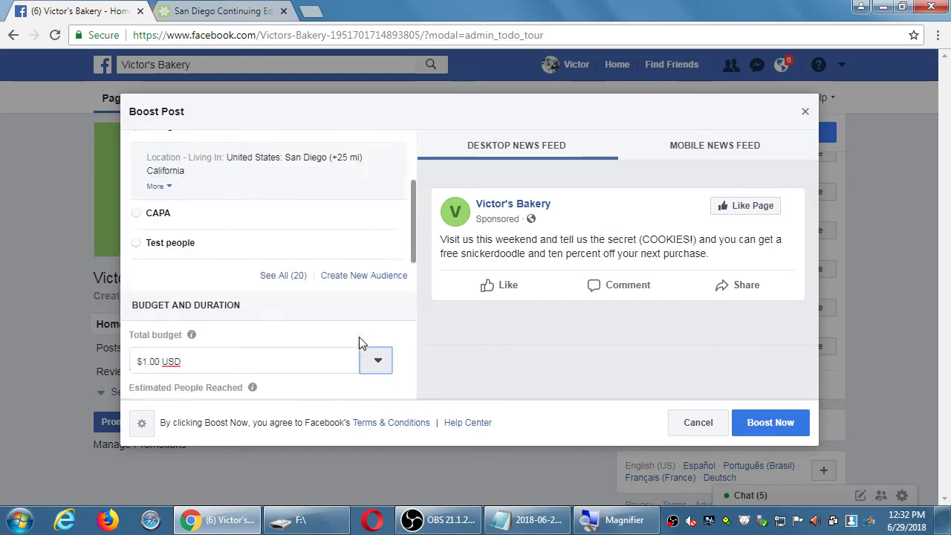
pyautogui.scroll(1, 362, 343)
pyautogui.scroll(-4, 394, 304)
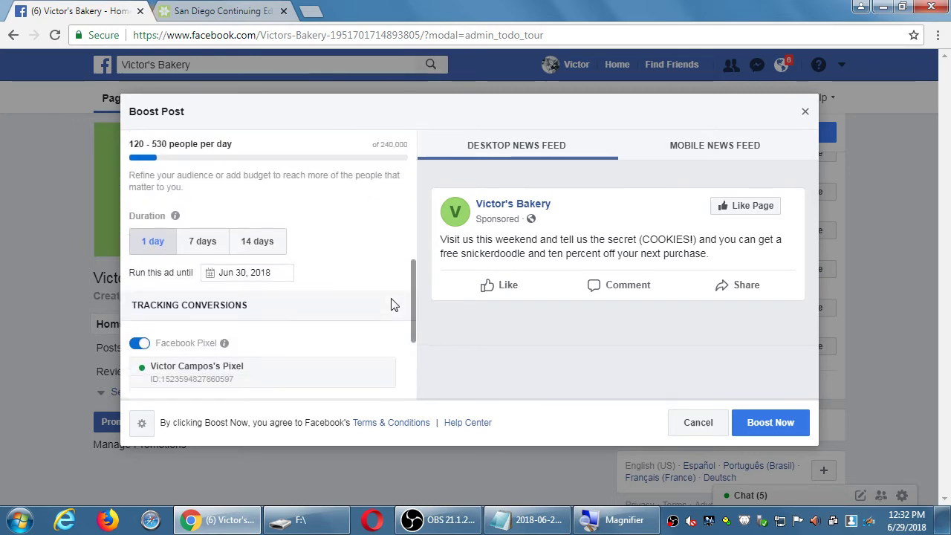
pyautogui.scroll(-3, 394, 305)
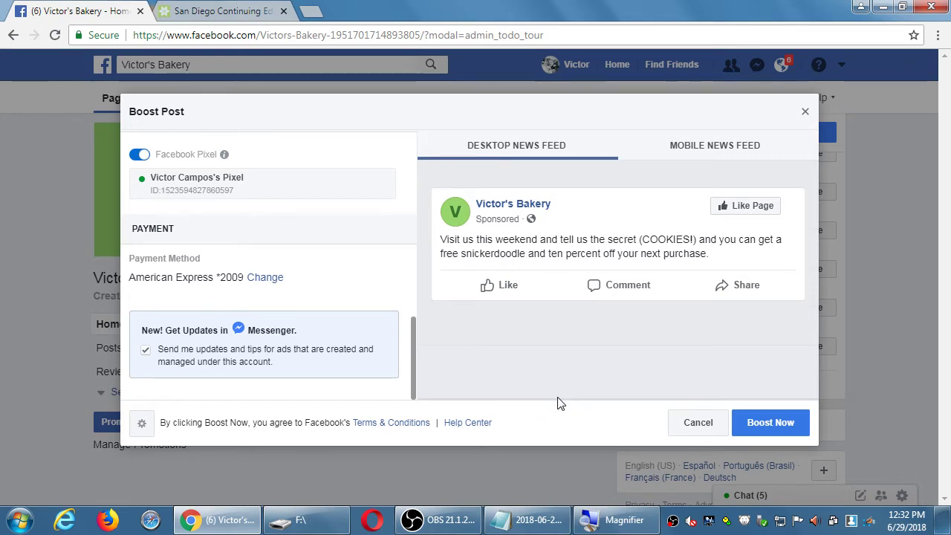
pyautogui.scroll(5, 367, 344)
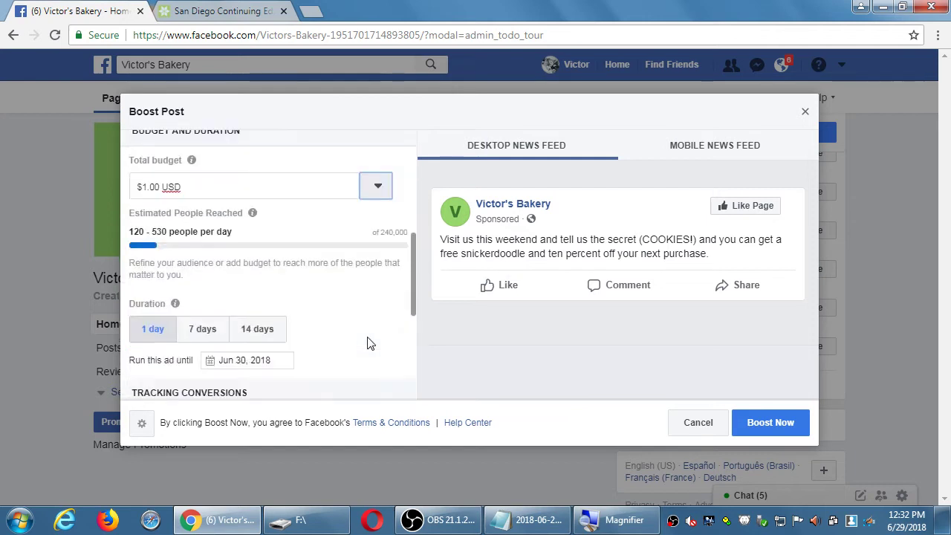
pyautogui.scroll(1, 365, 342)
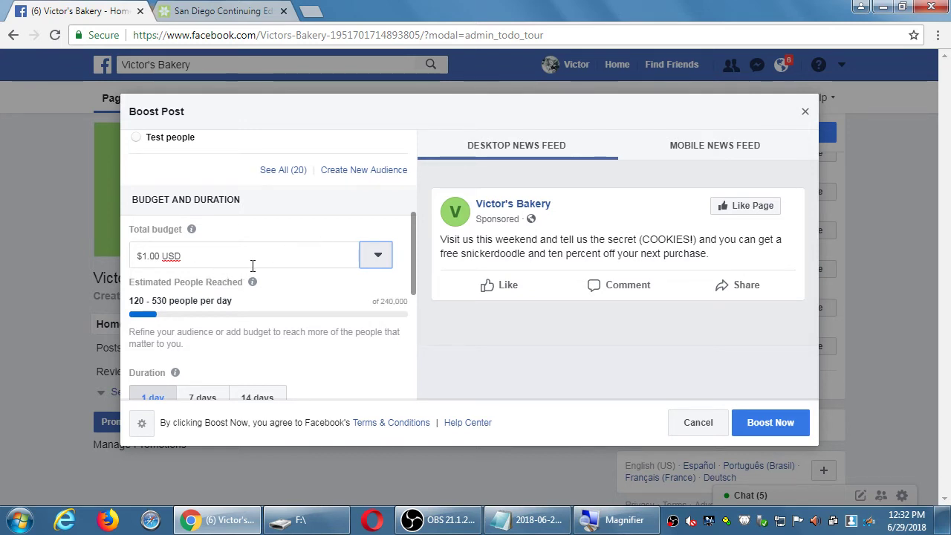
# - Change the boost's total budget to $1.75 USD
pyautogui.click(253, 262)
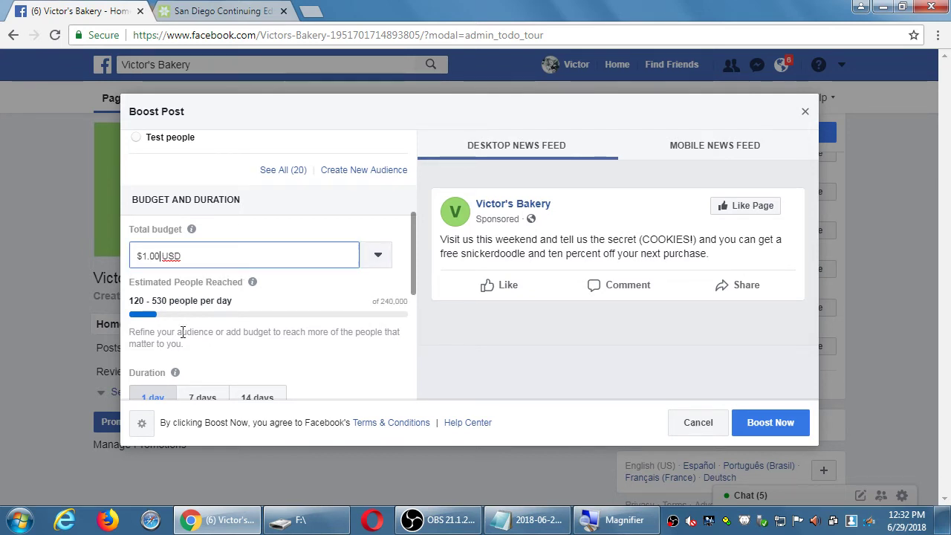
pyautogui.hotkey('shift', 'Left')
pyautogui.hotkey('shift', 'Left')
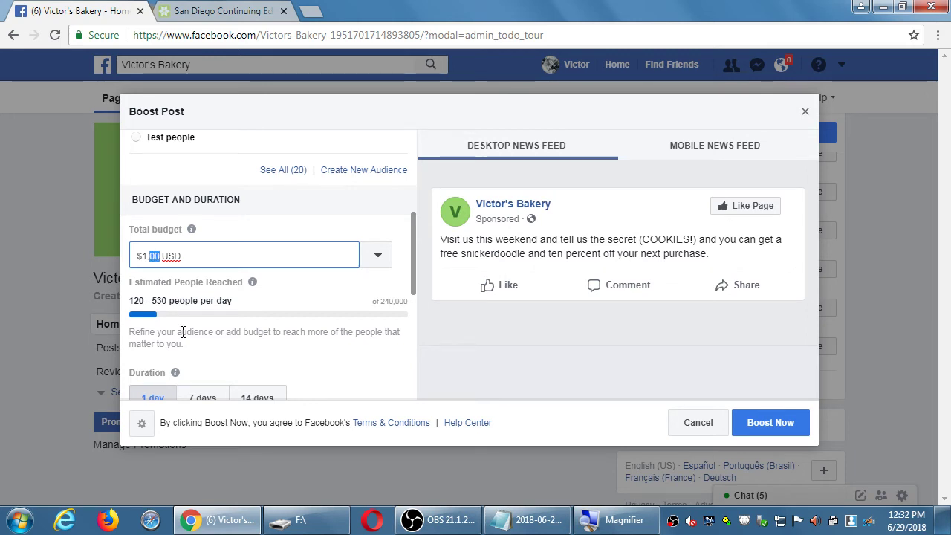
pyautogui.write('75')
pyautogui.press('Tab')
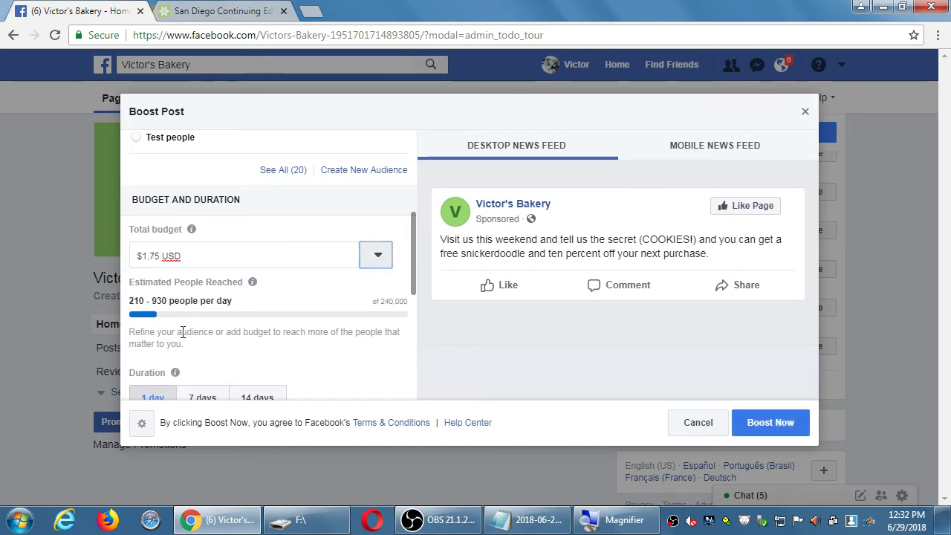
# - Raise the boost's total budget to $4.75 USD
pyautogui.hotkey('shift', 'Tab')
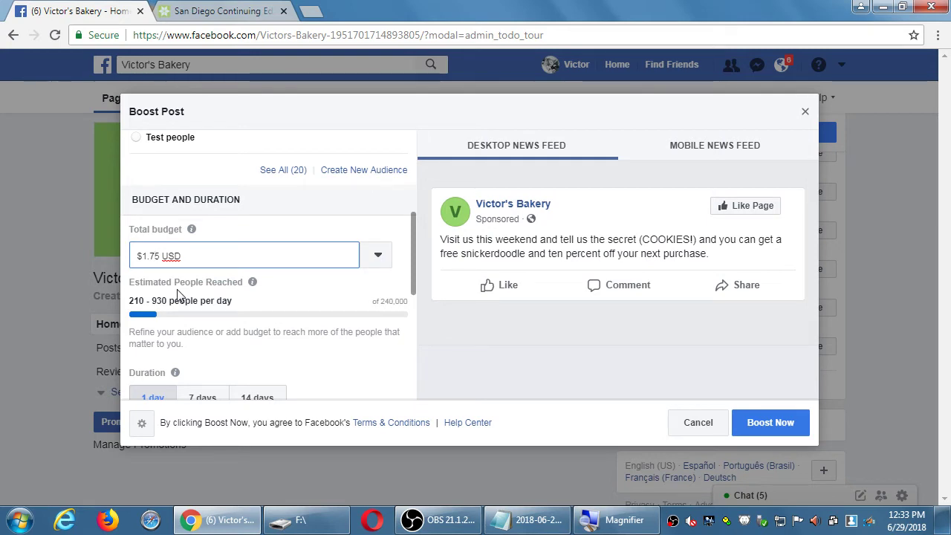
pyautogui.press('BackSpace')
pyautogui.write('4.')
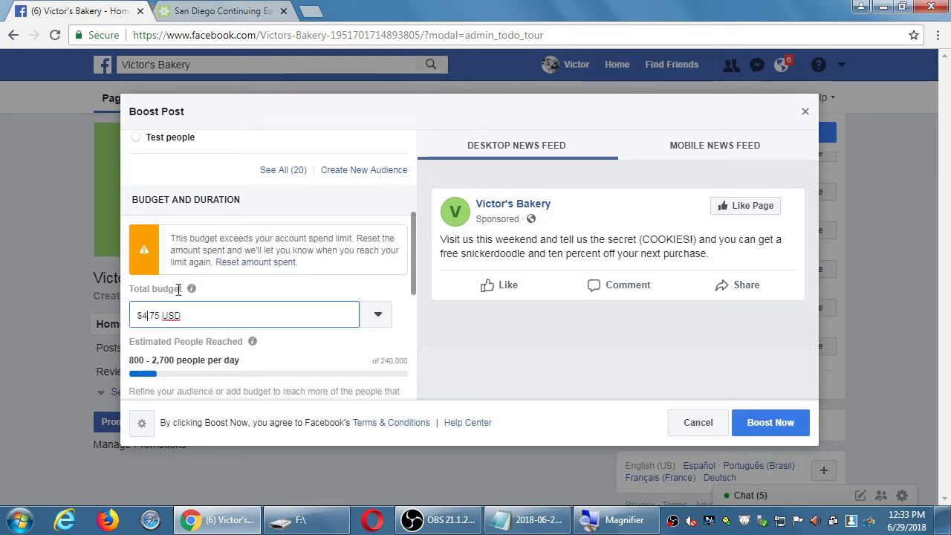
# - Change the boost's total budget to $2.99 USD
pyautogui.press('Left')
pyautogui.hotkey('shift', 'Left')
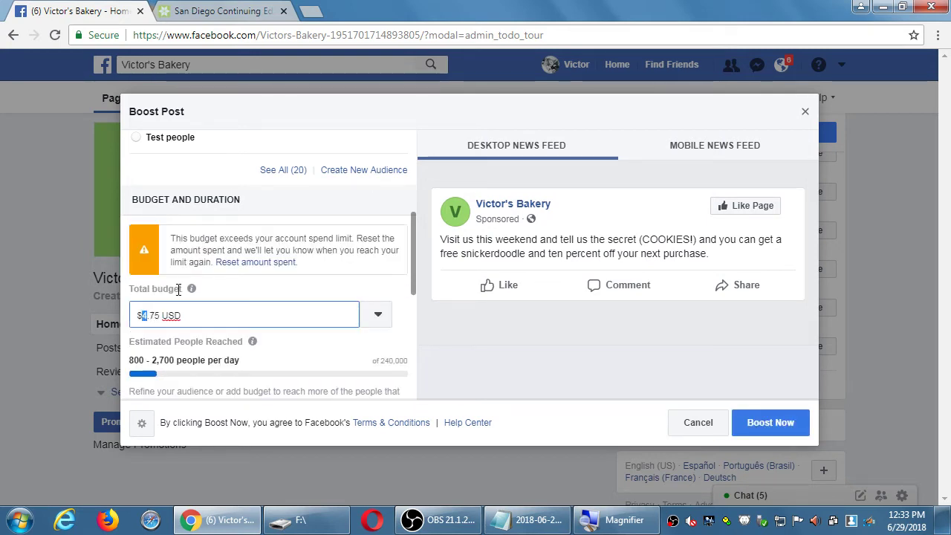
pyautogui.write('3')
pyautogui.press('BackSpace')
pyautogui.write('2')
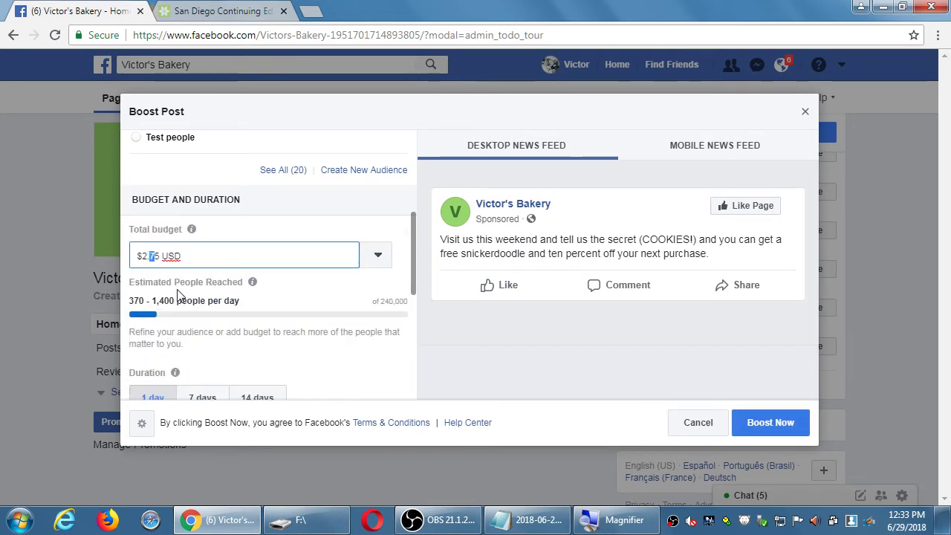
pyautogui.press('BackSpace')
pyautogui.press('Delete')
pyautogui.write('9')
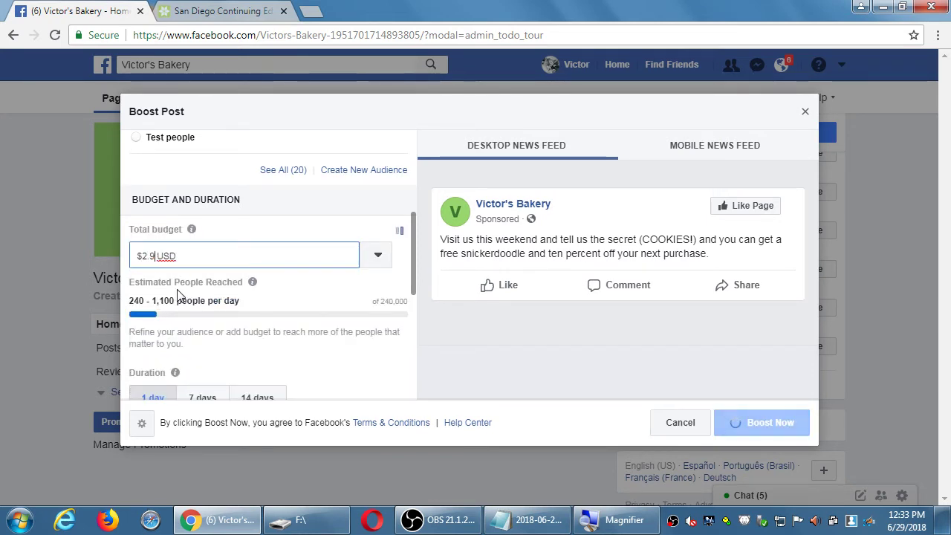
pyautogui.write('9')
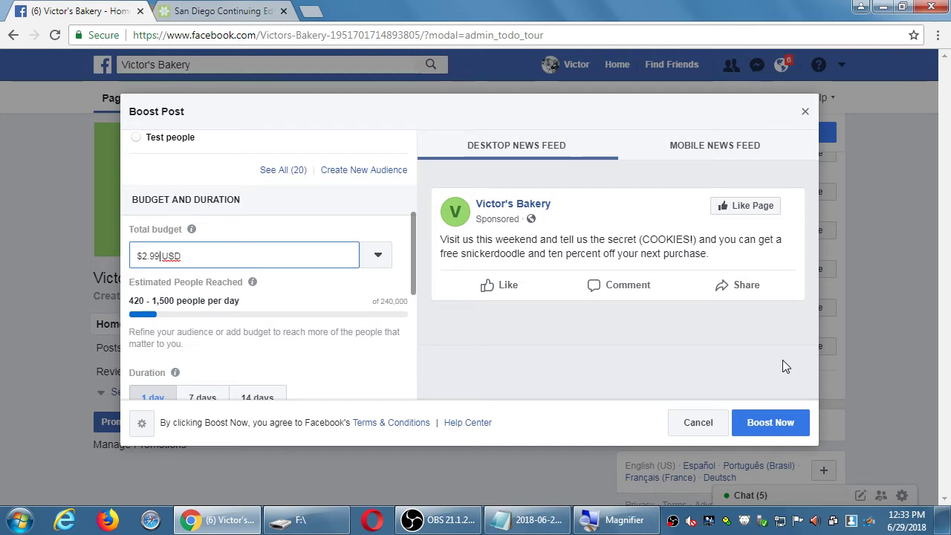
# - Compare the sponsored post's mobile and desktop News Feed previews, and check the selected audience
pyautogui.click(494, 151)
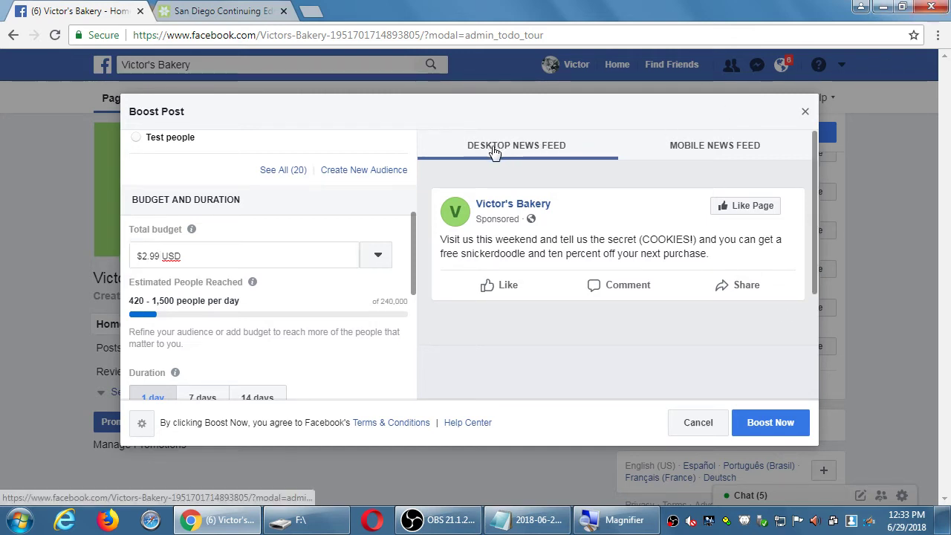
pyautogui.click(709, 148)
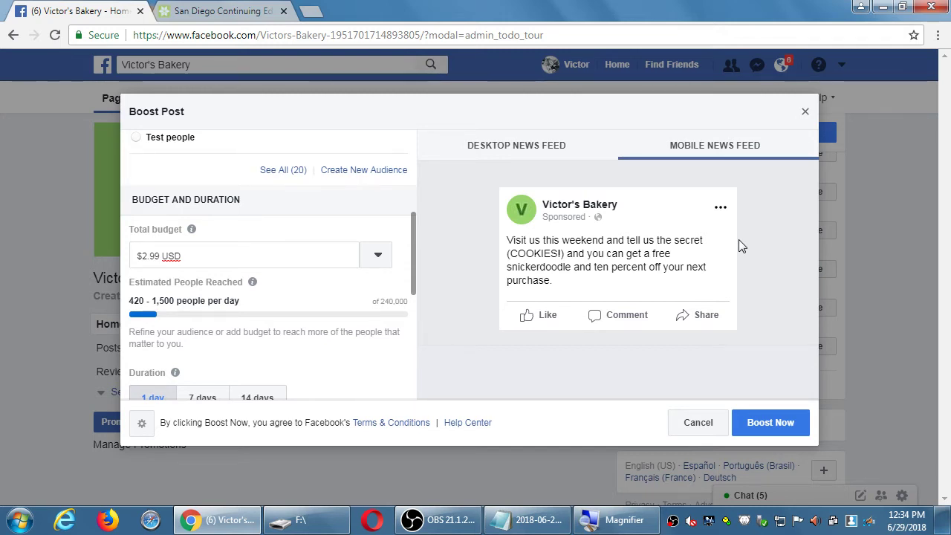
pyautogui.click(523, 145)
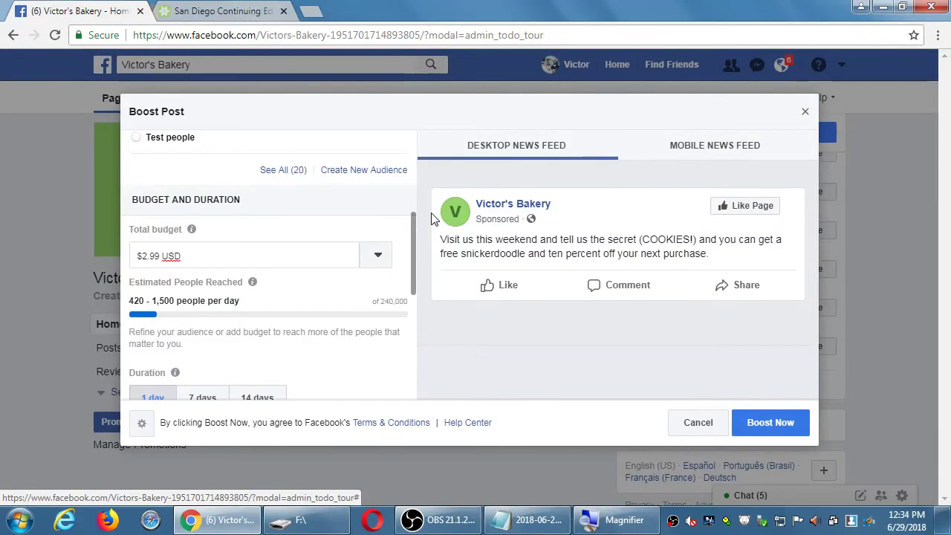
pyautogui.scroll(3, 379, 306)
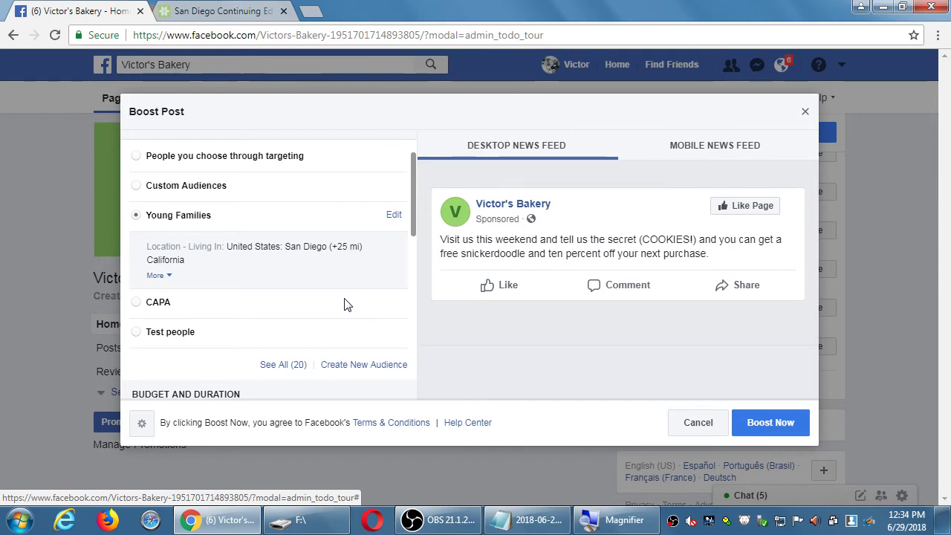
pyautogui.scroll(-3, 346, 303)
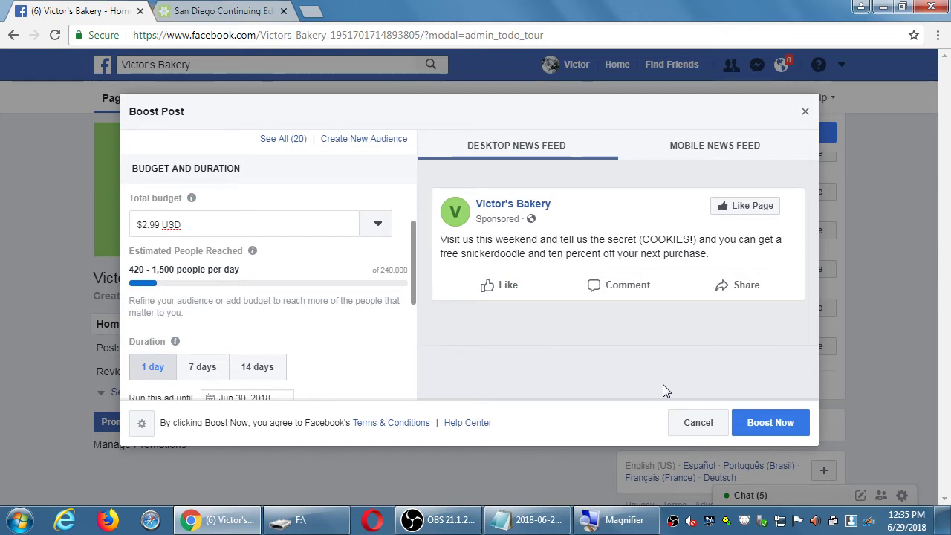
# - Open the form for creating a new audience, look over its fields, and close it without saving
pyautogui.scroll(5, 376, 265)
pyautogui.scroll(-2, 370, 270)
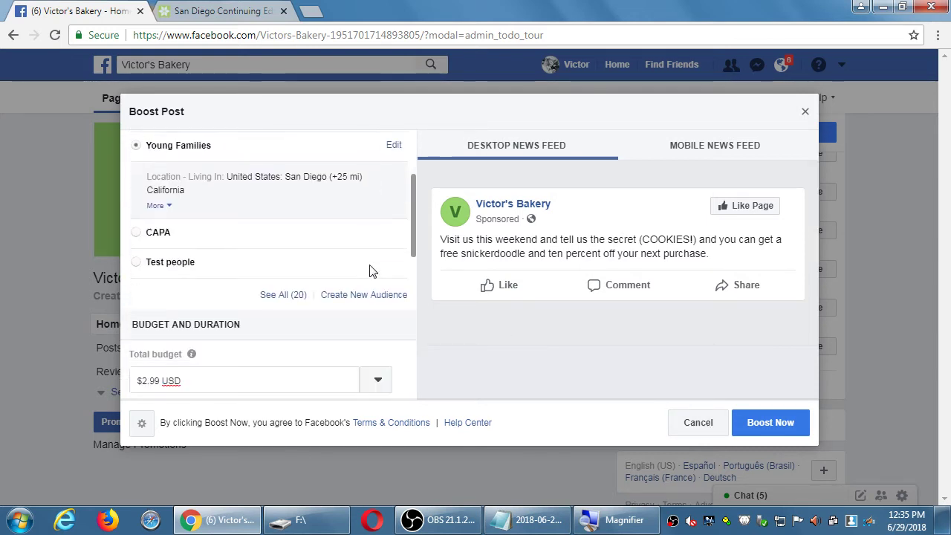
pyautogui.click(365, 298)
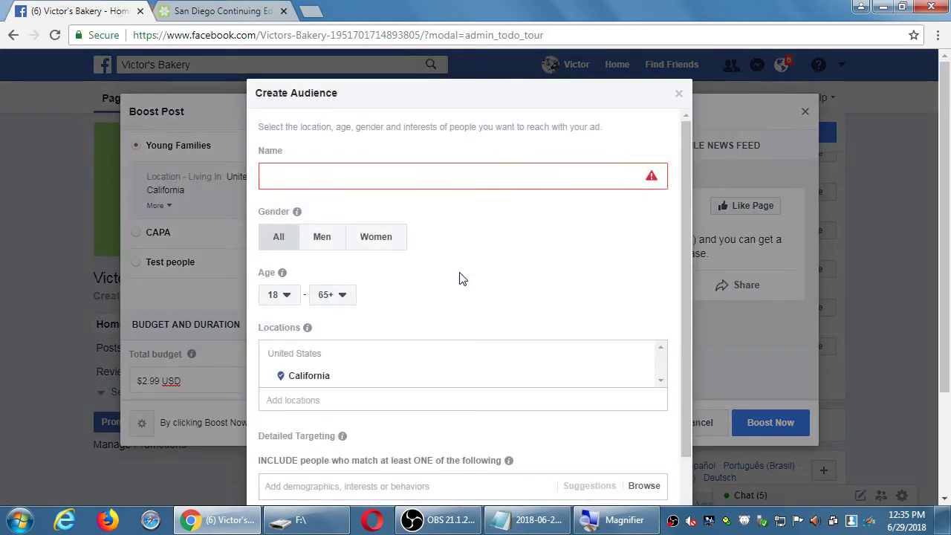
pyautogui.scroll(-2, 459, 278)
pyautogui.scroll(2, 459, 280)
pyautogui.click(677, 95)
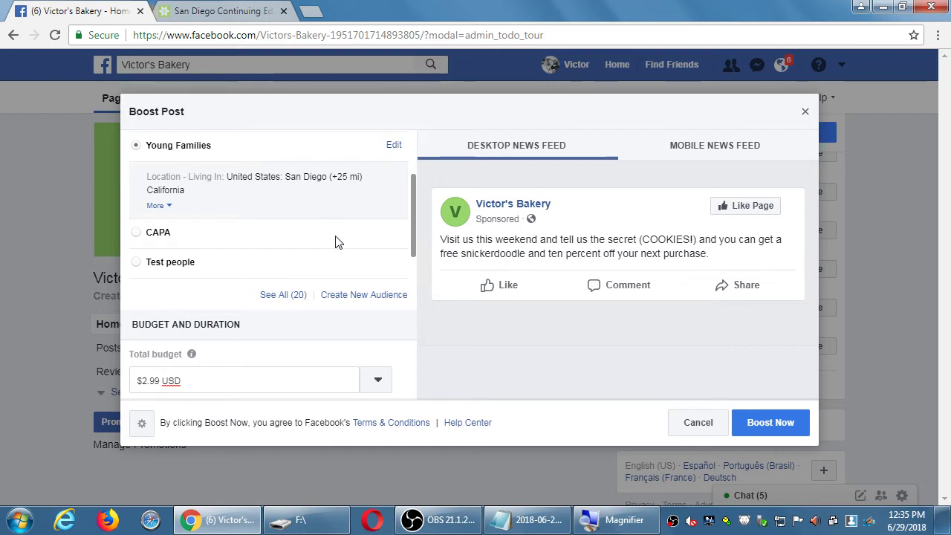
# - Review all boost settings from the audience through budget, duration and conversion tracking to the payment method
pyautogui.scroll(3, 335, 243)
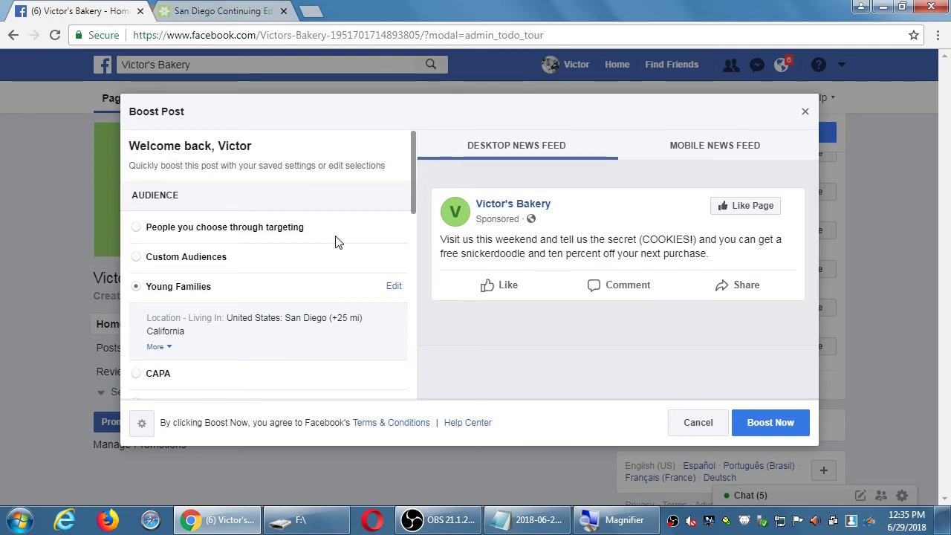
pyautogui.scroll(-10, 338, 245)
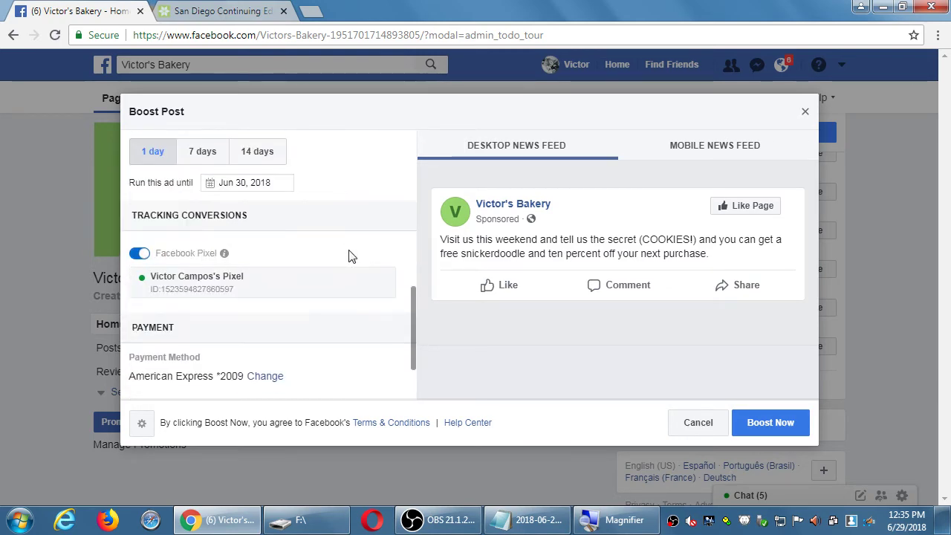
pyautogui.scroll(-2, 340, 280)
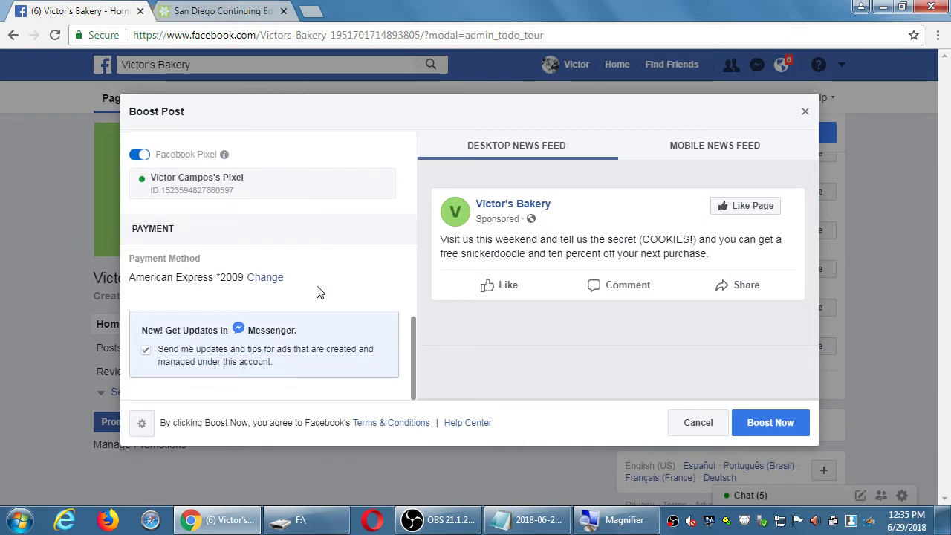
pyautogui.scroll(5, 318, 291)
pyautogui.scroll(5, 323, 289)
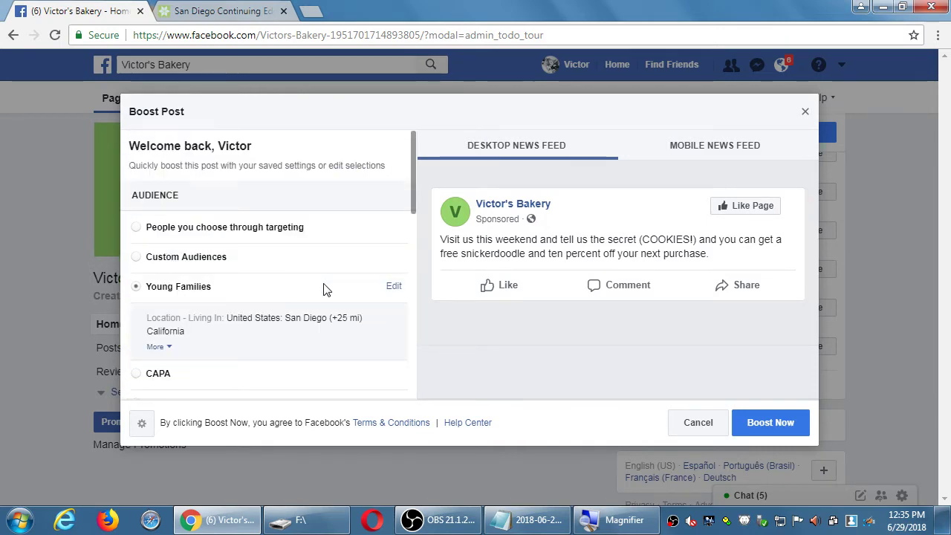
pyautogui.scroll(-5, 324, 289)
pyautogui.scroll(5, 325, 289)
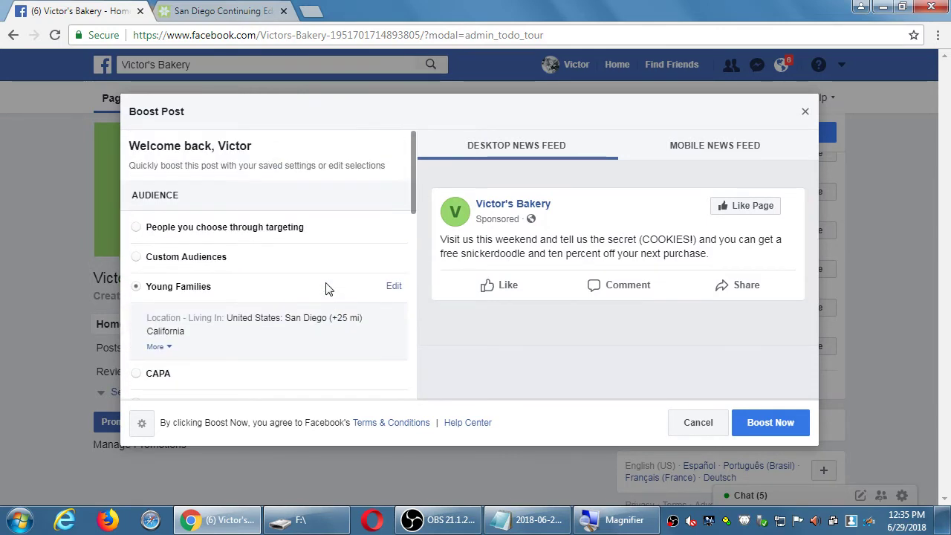
pyautogui.scroll(-10, 326, 289)
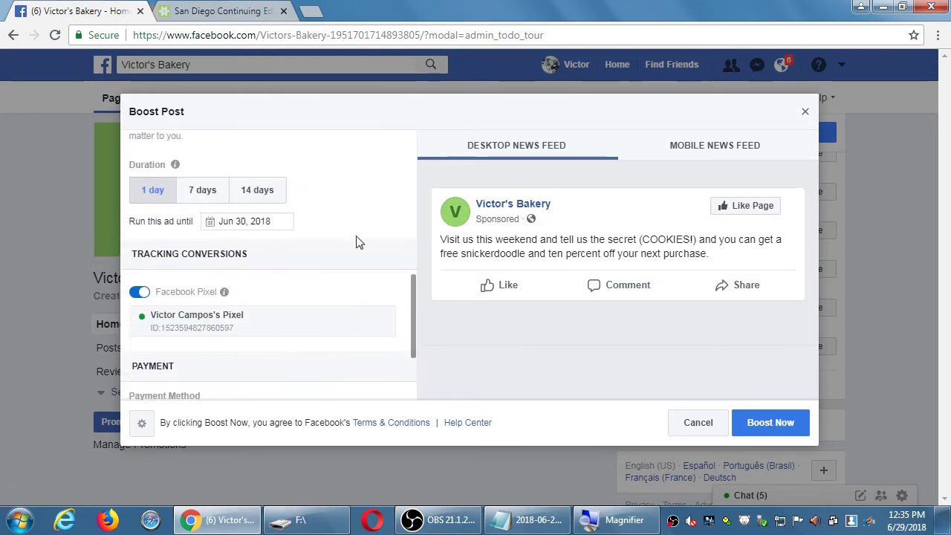
pyautogui.scroll(-2, 364, 310)
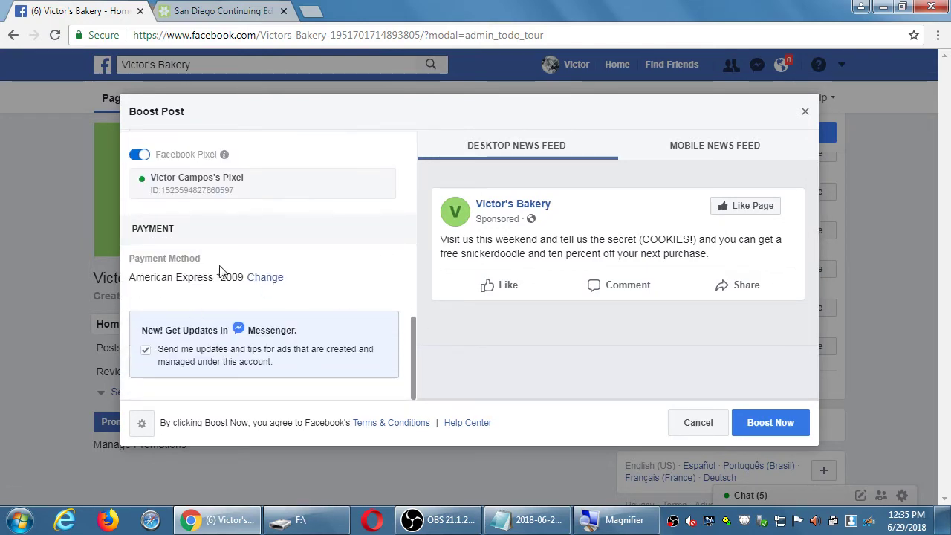
pyautogui.scroll(10, 223, 276)
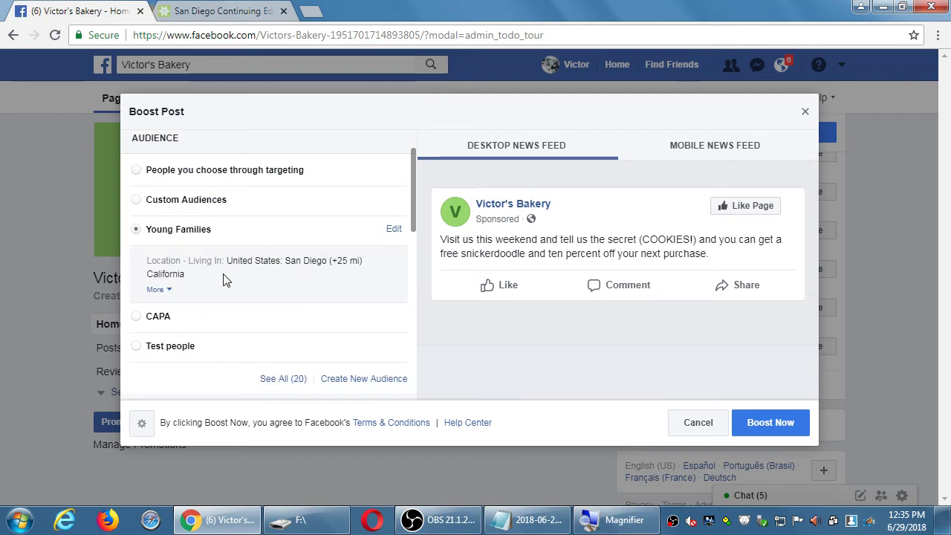
pyautogui.scroll(1, 231, 276)
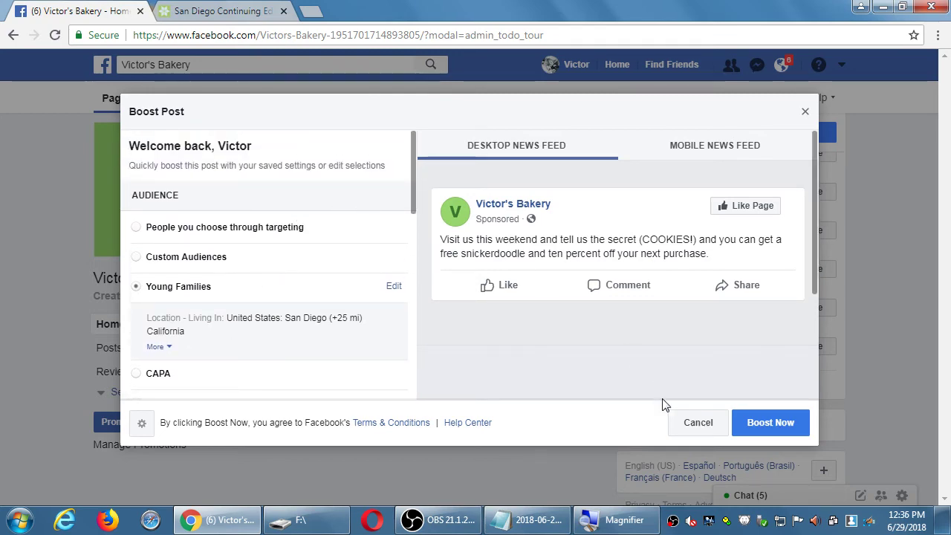
# - Cancel the bakery post's promotion and discard the boost changes
pyautogui.click(692, 425)
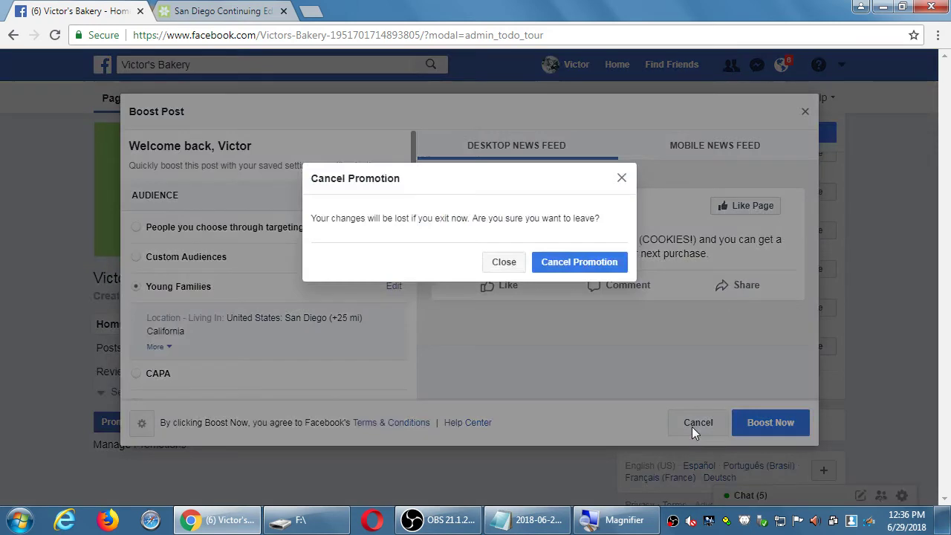
pyautogui.click(570, 271)
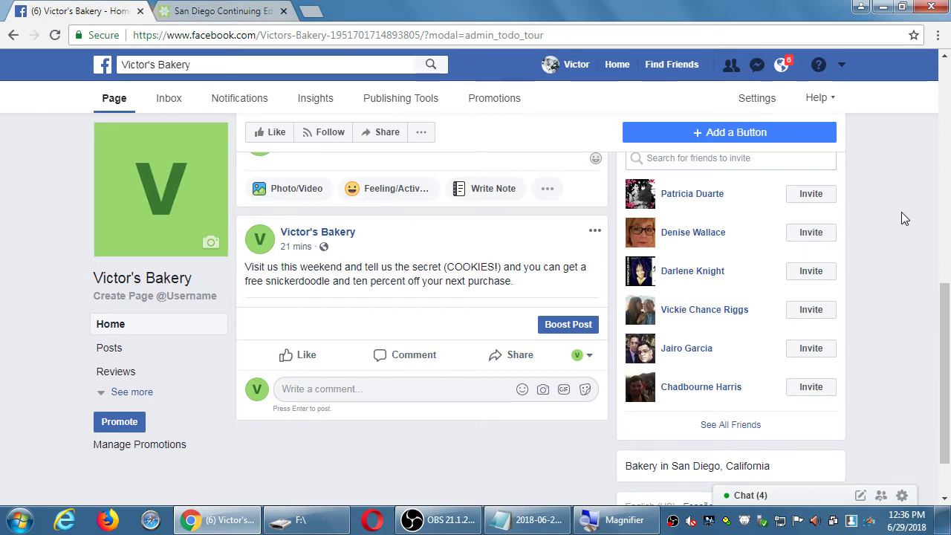
# - Look up Facebook's search suggestions for "birthday cakes" and dismiss them without leaving the bakery page
pyautogui.click(211, 64)
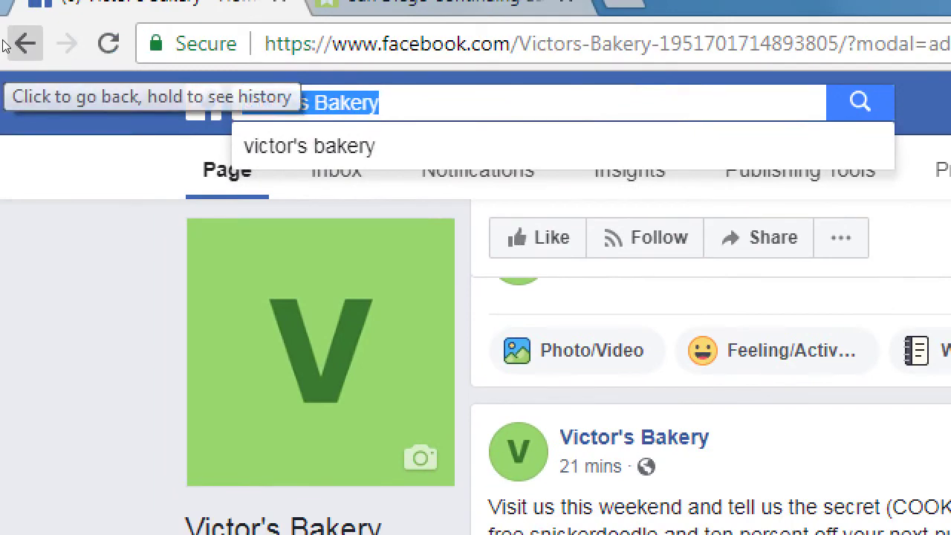
pyautogui.write('birthday cakes')
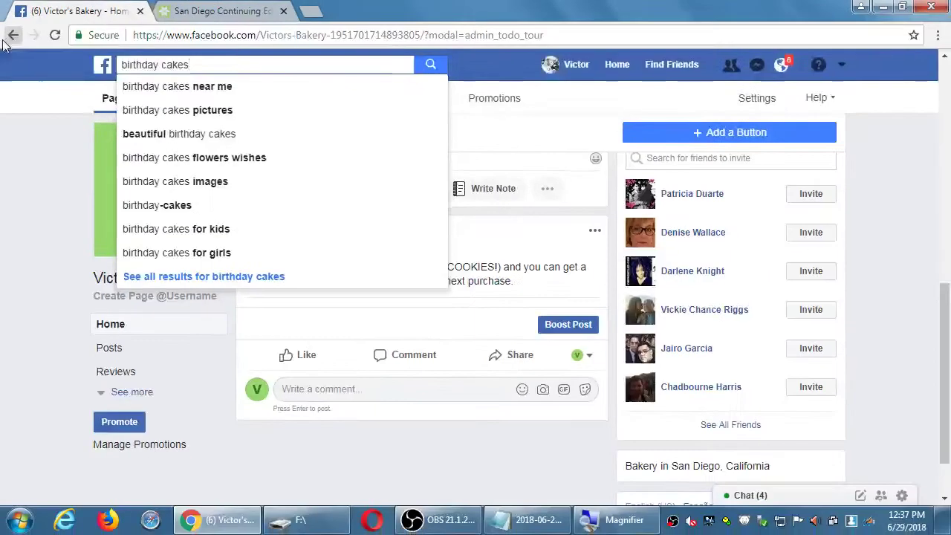
pyautogui.click(191, 220)
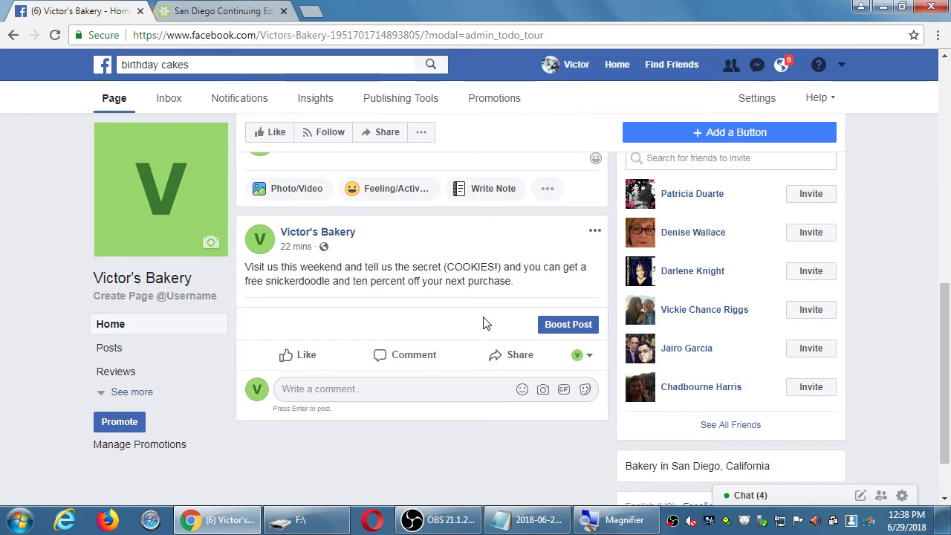
# - Reopen the boost settings for the cookies post, preview its mobile News Feed version, and cancel the promotion
pyautogui.click(550, 325)
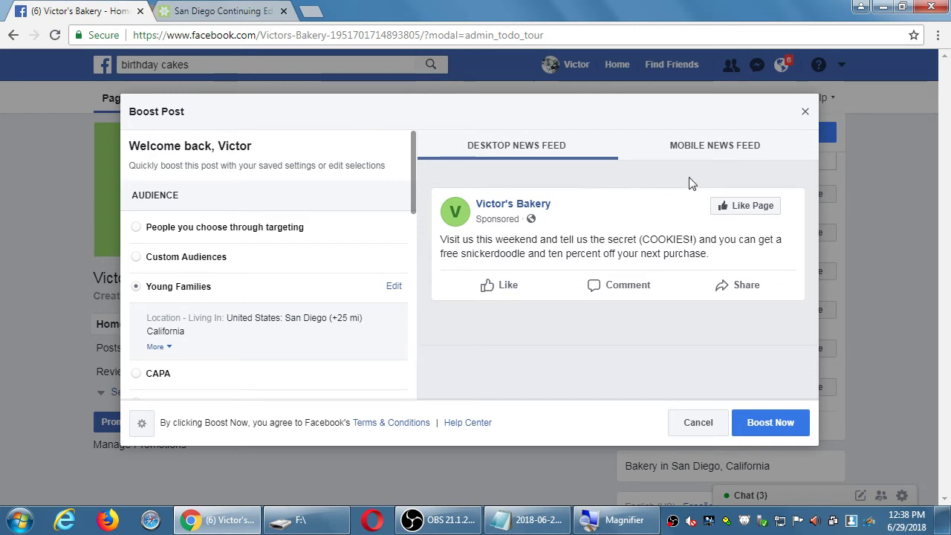
pyautogui.click(715, 145)
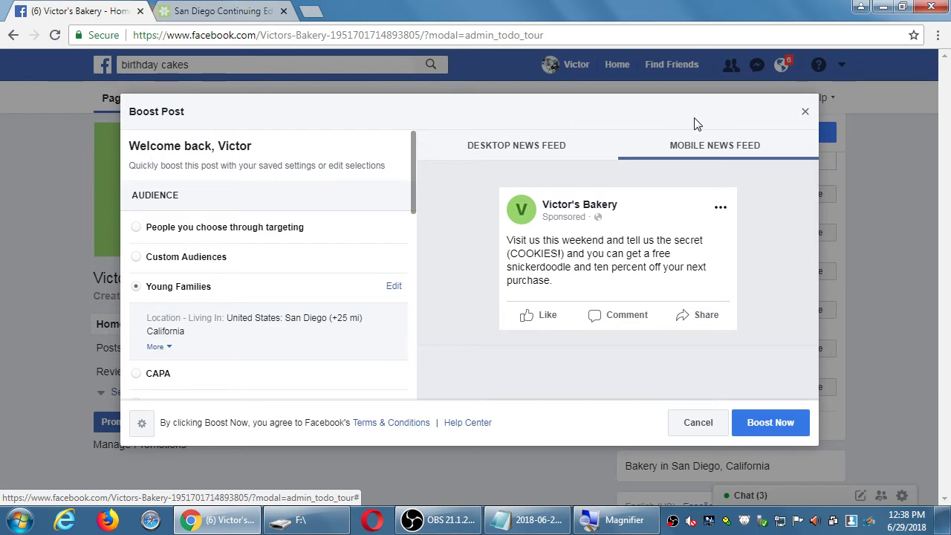
pyautogui.click(698, 422)
pyautogui.click(598, 263)
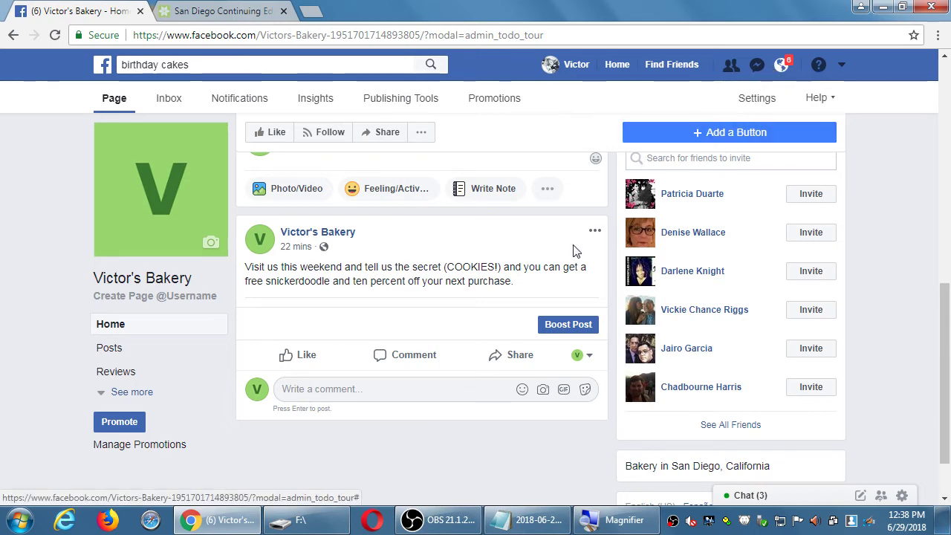
# - Go to the Facebook home News Feed and examine how sponsored posts and promotion offers appear in it
pyautogui.click(606, 64)
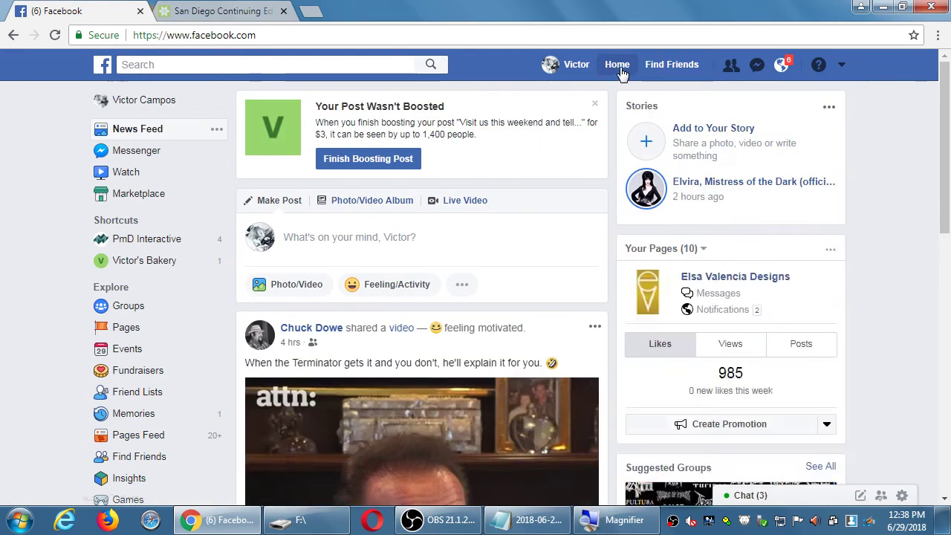
pyautogui.scroll(-1, 915, 221)
pyautogui.scroll(-3, 915, 219)
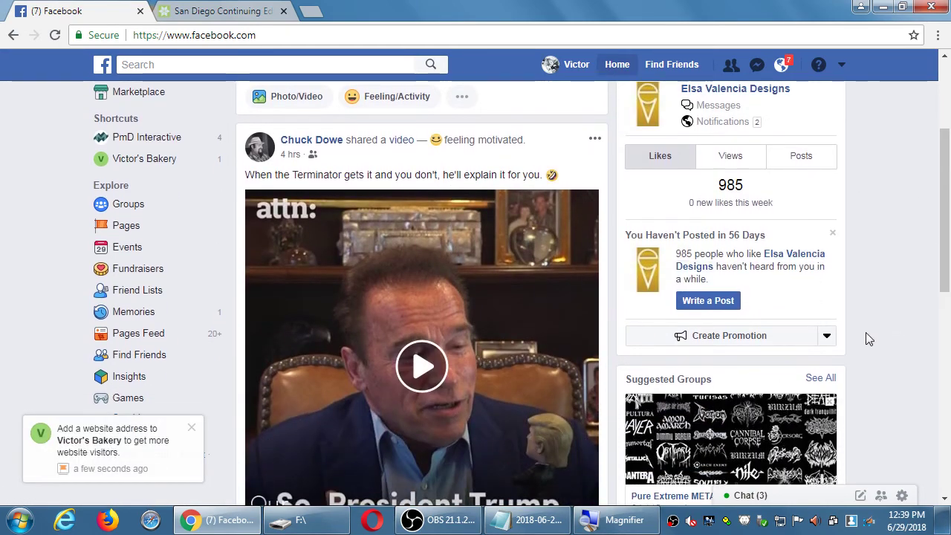
pyautogui.scroll(3, 862, 327)
pyautogui.scroll(-10, 802, 305)
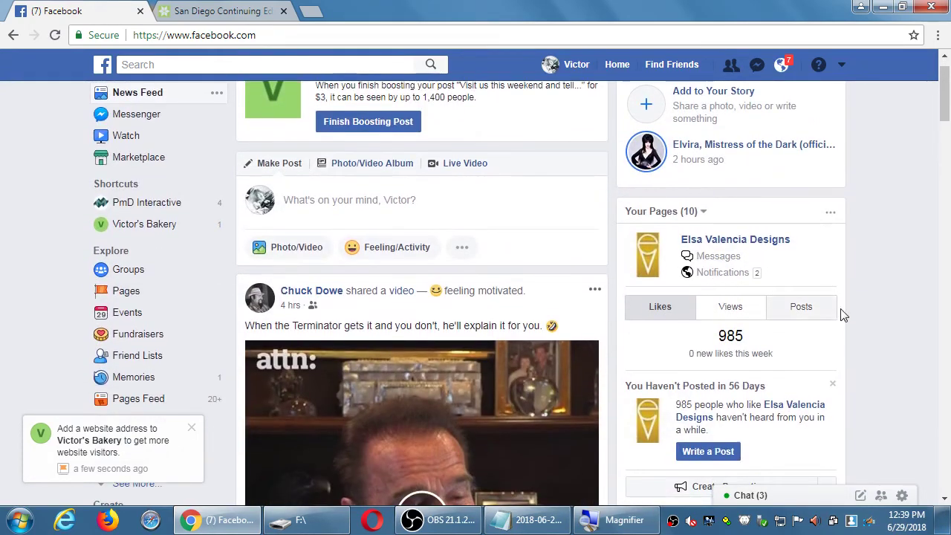
pyautogui.scroll(-4, 520, 293)
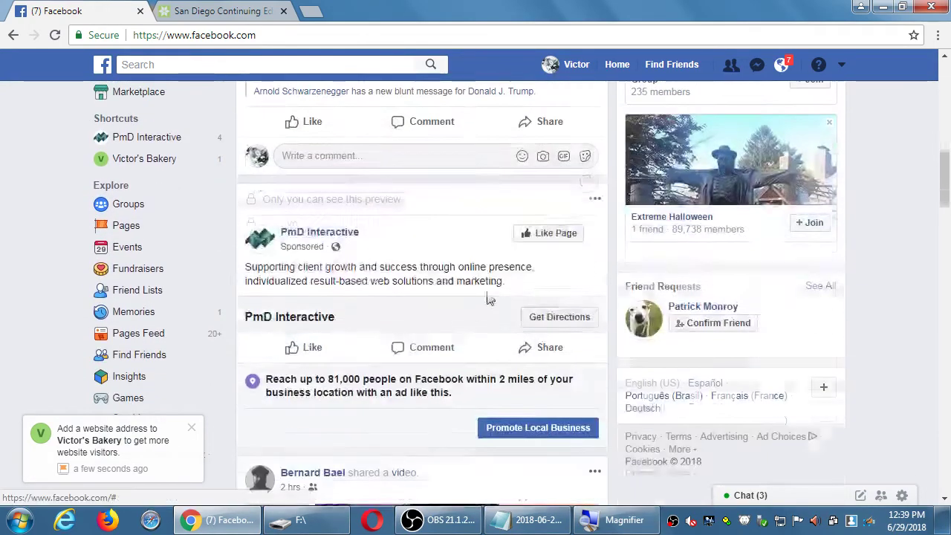
pyautogui.scroll(-3, 362, 376)
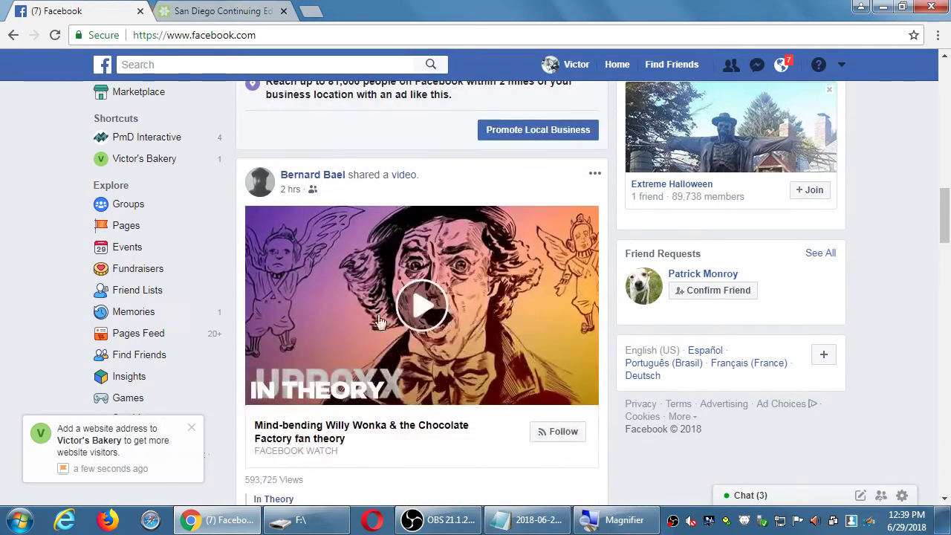
pyautogui.scroll(2, 854, 265)
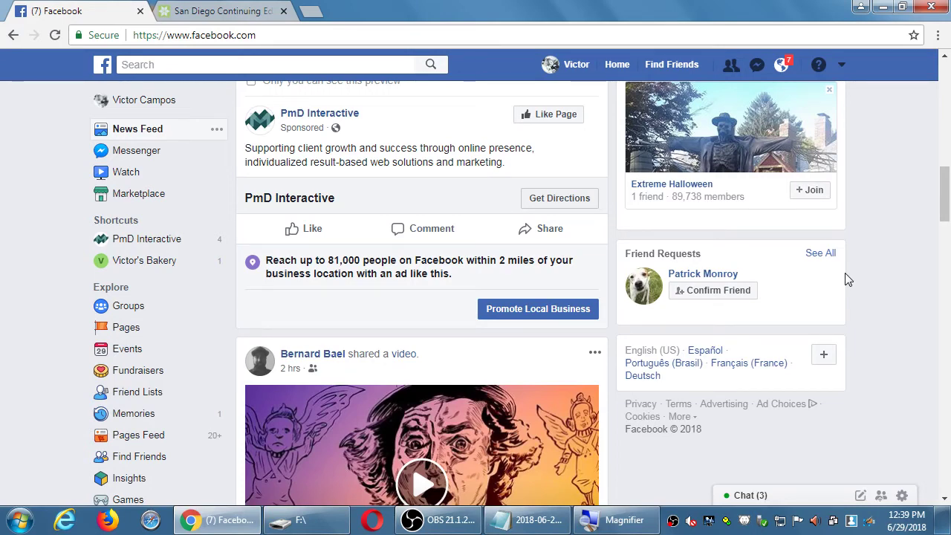
# - Leave the News Feed, return to the Victor's Bakery page, and bring its cookies post into view
pyautogui.scroll(6, 848, 279)
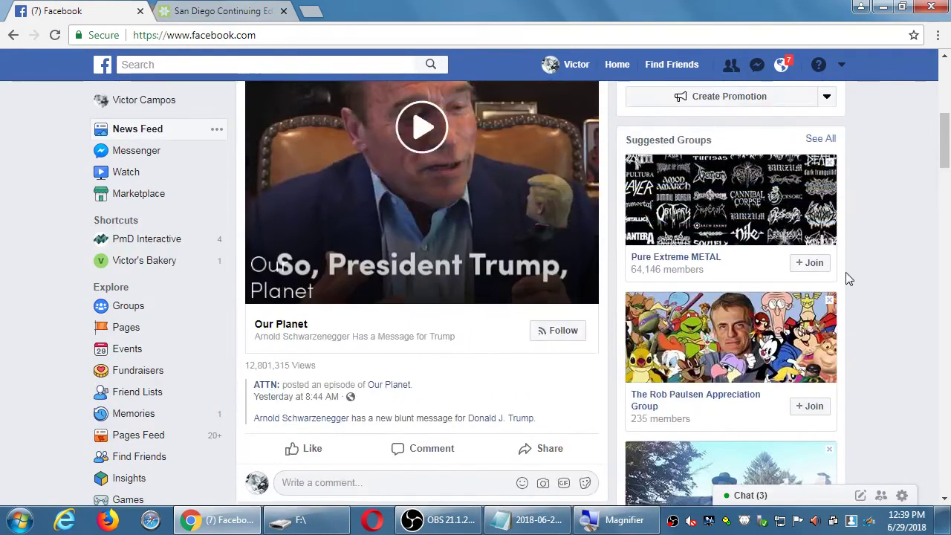
pyautogui.scroll(-1, 853, 286)
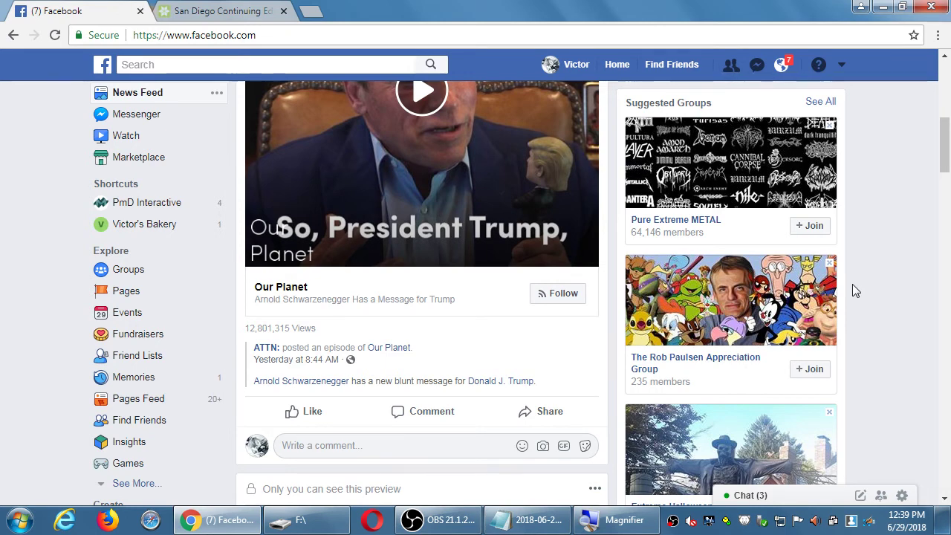
pyautogui.scroll(10, 853, 284)
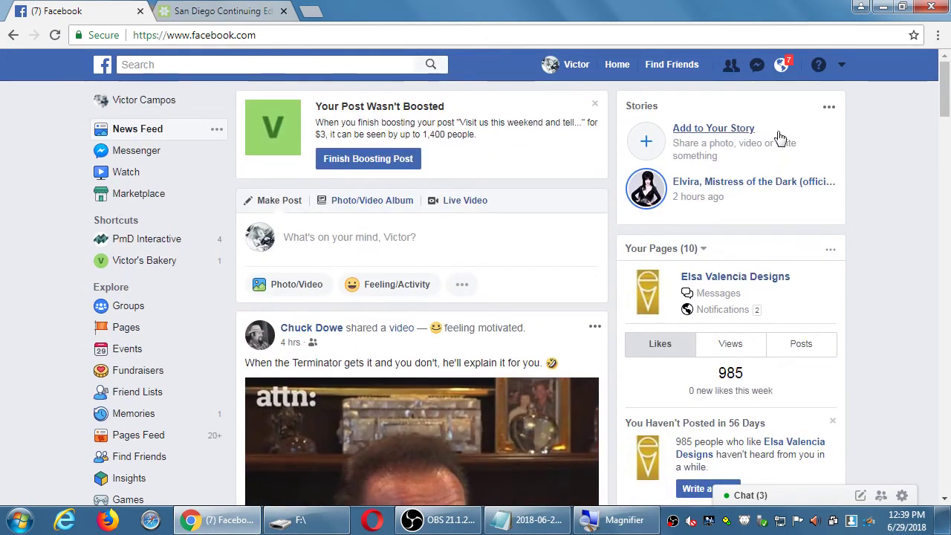
pyautogui.click(13, 35)
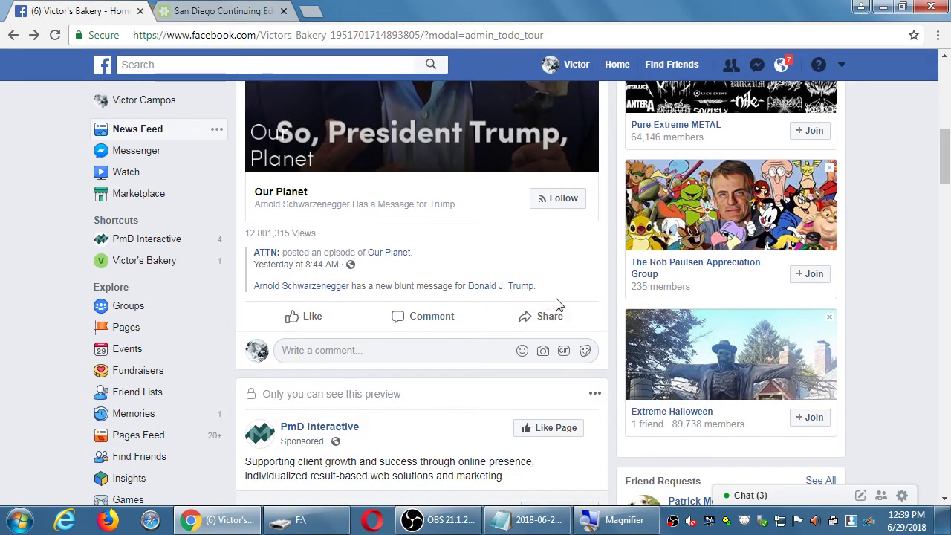
pyautogui.click(13, 35)
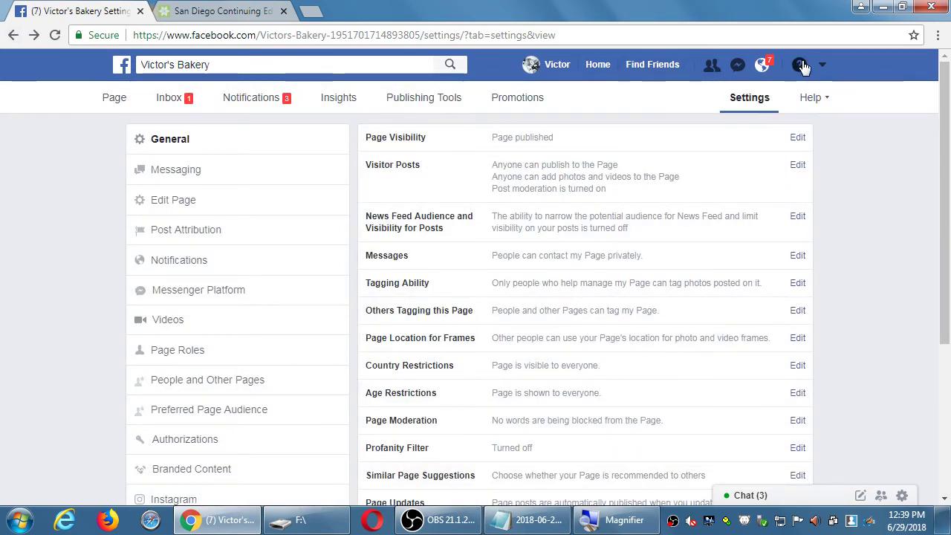
pyautogui.click(117, 103)
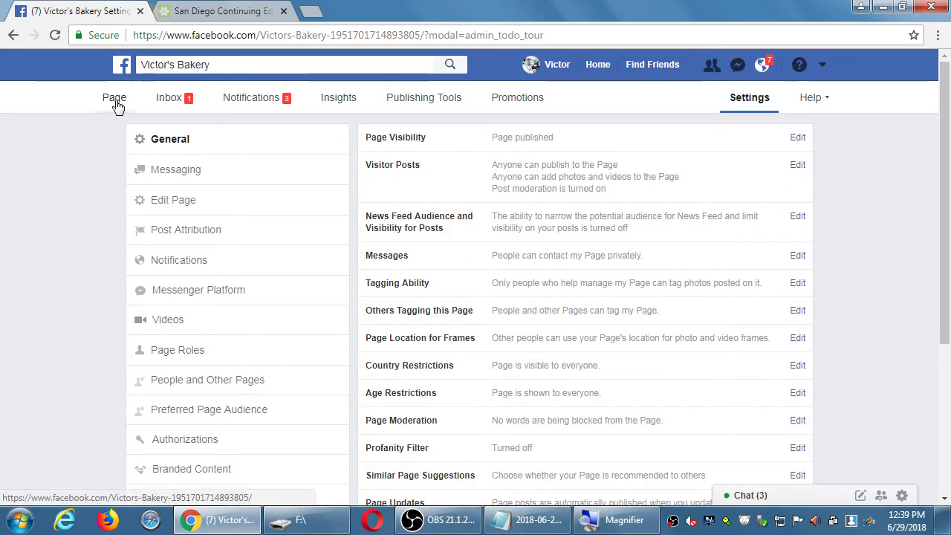
pyautogui.scroll(-7, 480, 329)
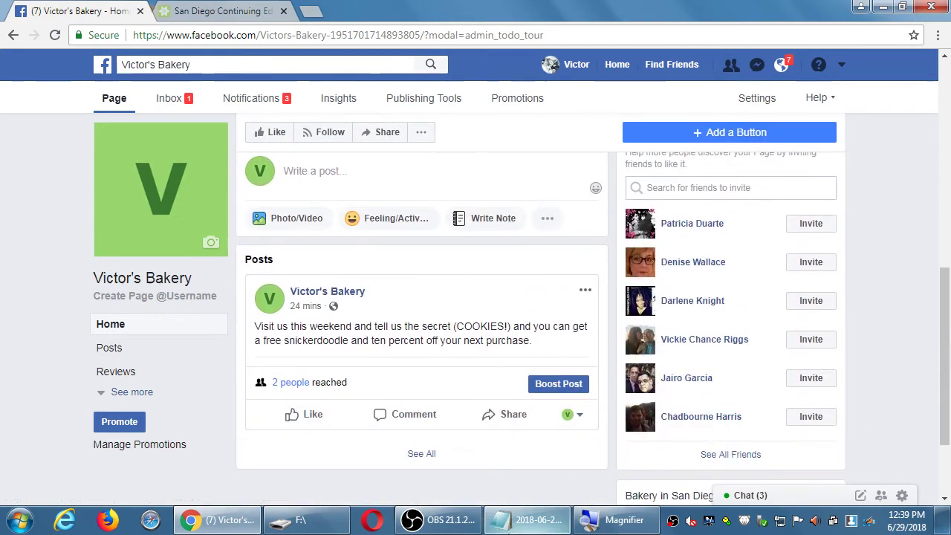
# - Switch to the Notepad notes and add the line "The easier way to start off" under "Boosting an existing post"
pyautogui.click(524, 520)
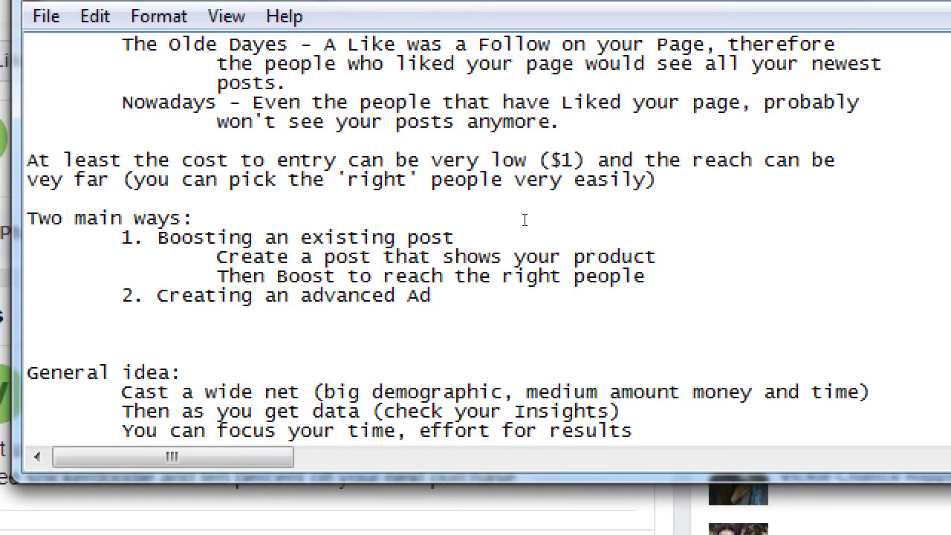
pyautogui.press('Return')
pyautogui.write('The ')
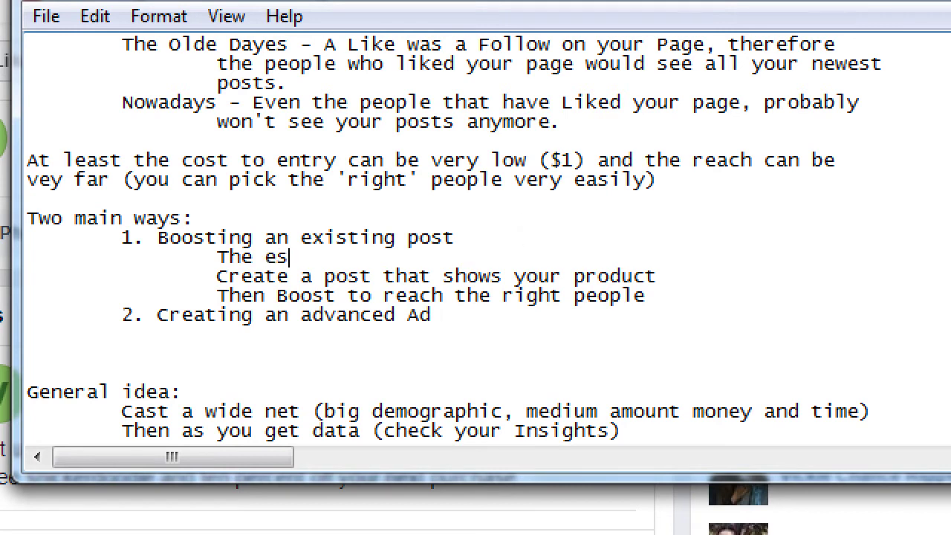
pyautogui.write('easi')
pyautogui.press('BackSpace')
pyautogui.press('BackSpace')
pyautogui.write('asier way')
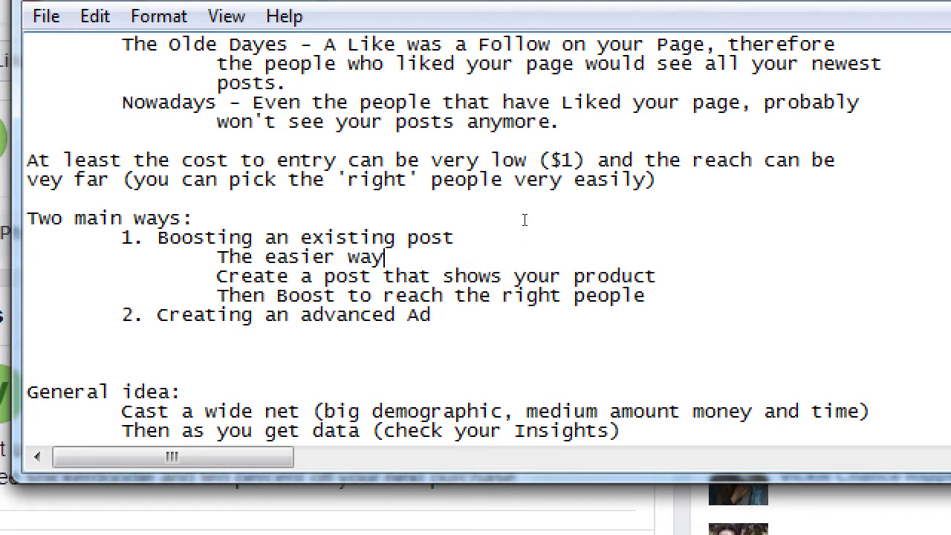
pyautogui.write(' to start off')
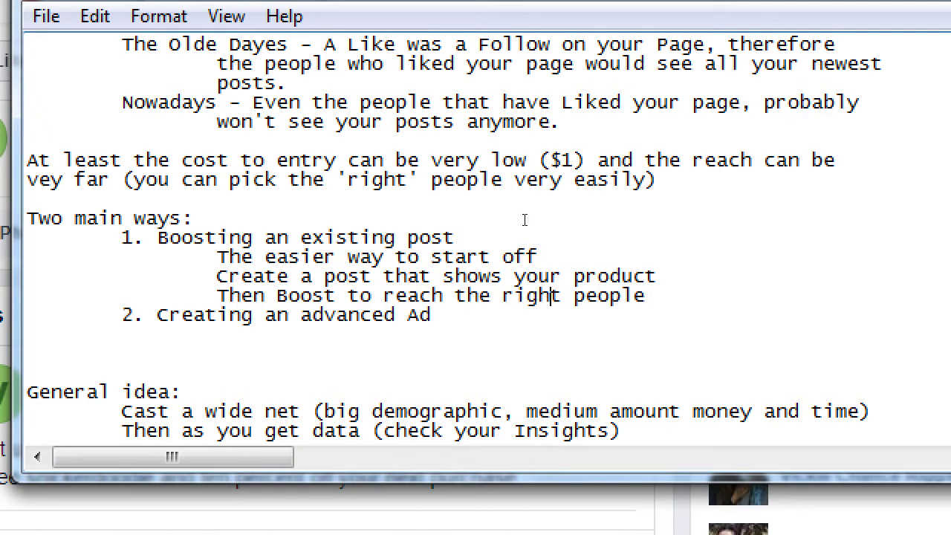
# - Add the indented line "The much more powerful way to continue" under "Creating an advanced Ad" in the notes
pyautogui.press('Return')
pyautogui.press('Tab')
pyautogui.write('The mus')
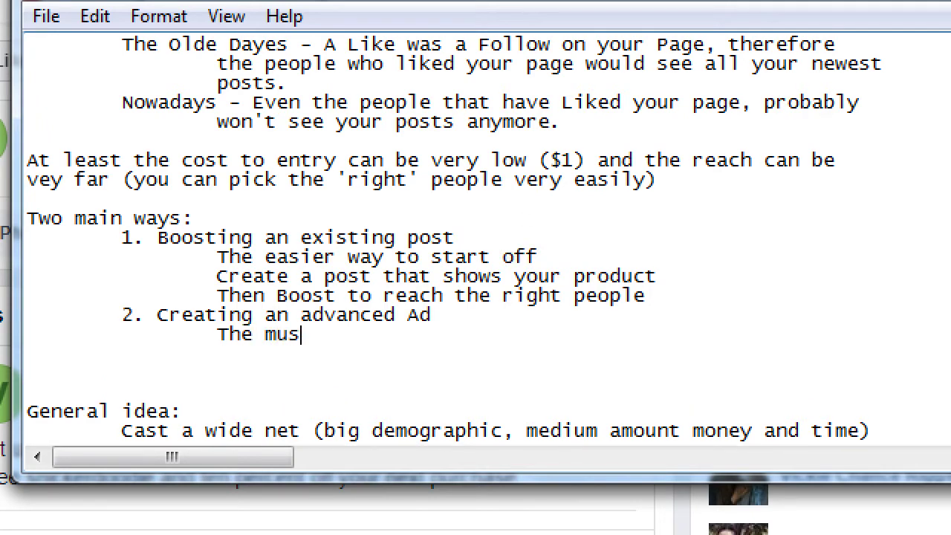
pyautogui.press('BackSpace')
pyautogui.write('ch more powerful')
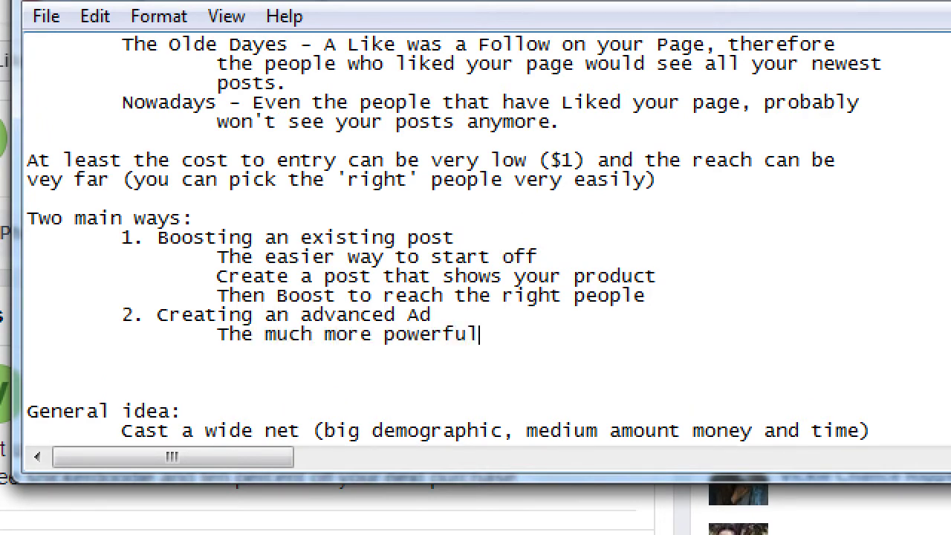
pyautogui.write(' way to ')
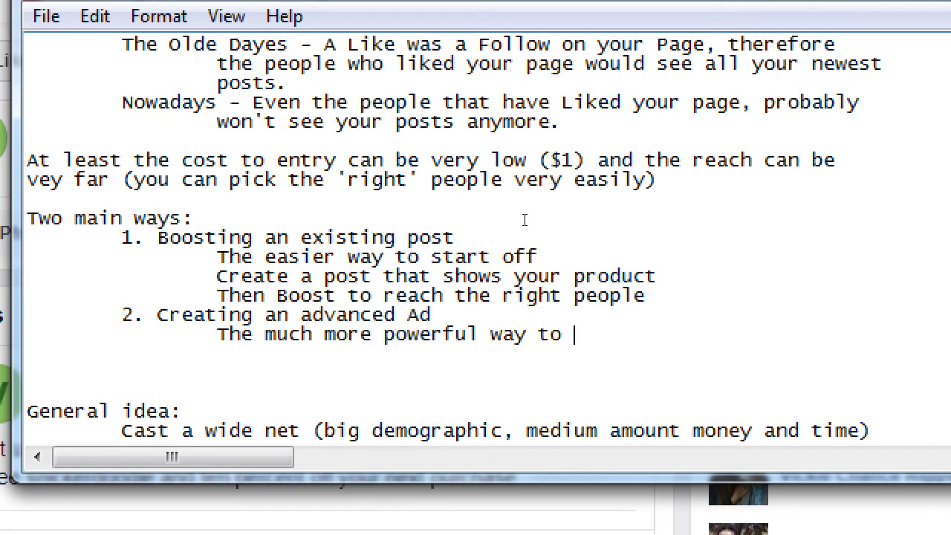
pyautogui.write('continue')
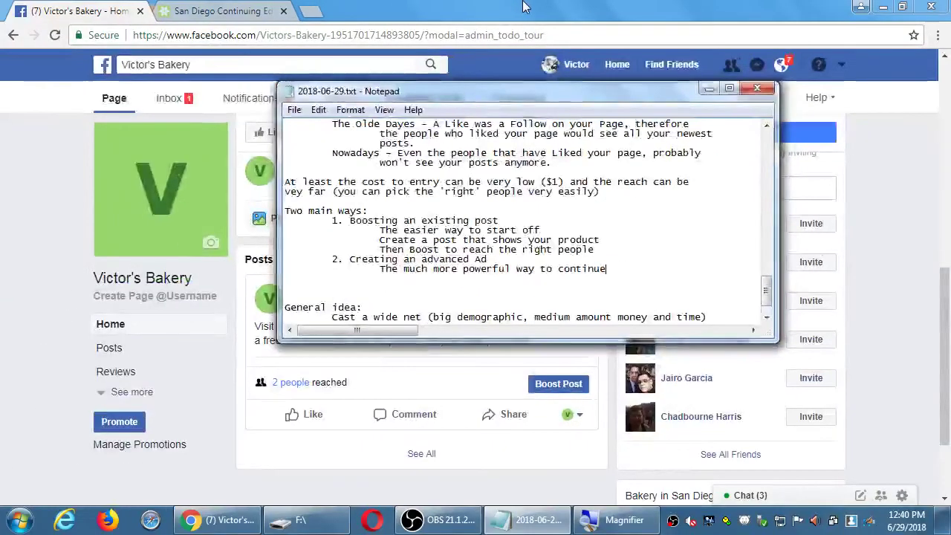
# - Return to Facebook in the browser and start creating an ad in Ads Manager
pyautogui.click(881, 65)
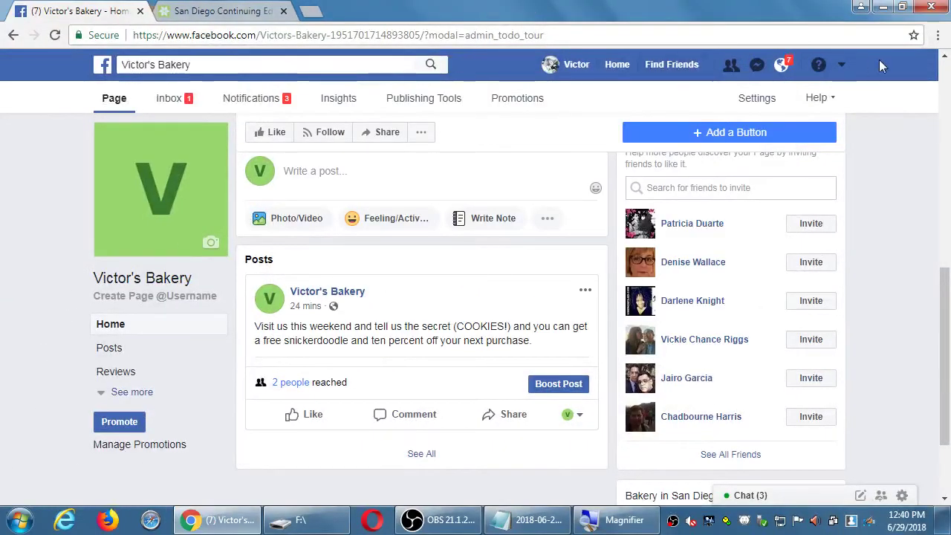
pyautogui.click(843, 66)
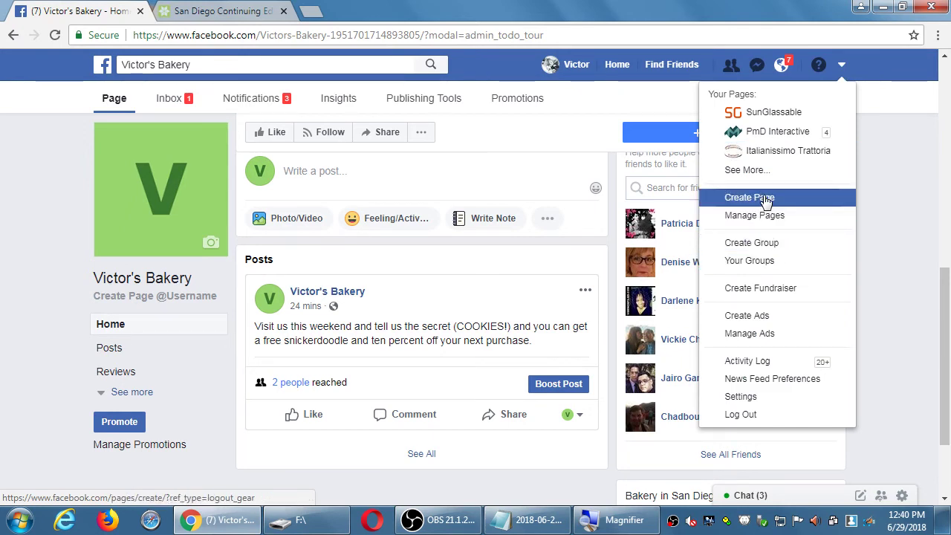
pyautogui.click(785, 318)
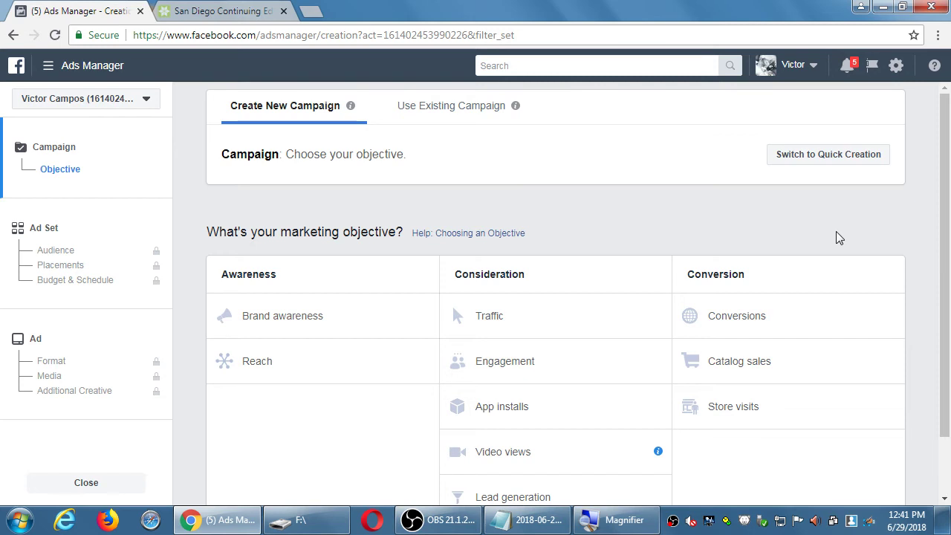
# - Choose the Catalog sales objective and preview the products in the catalog offered for the campaign
pyautogui.click(757, 366)
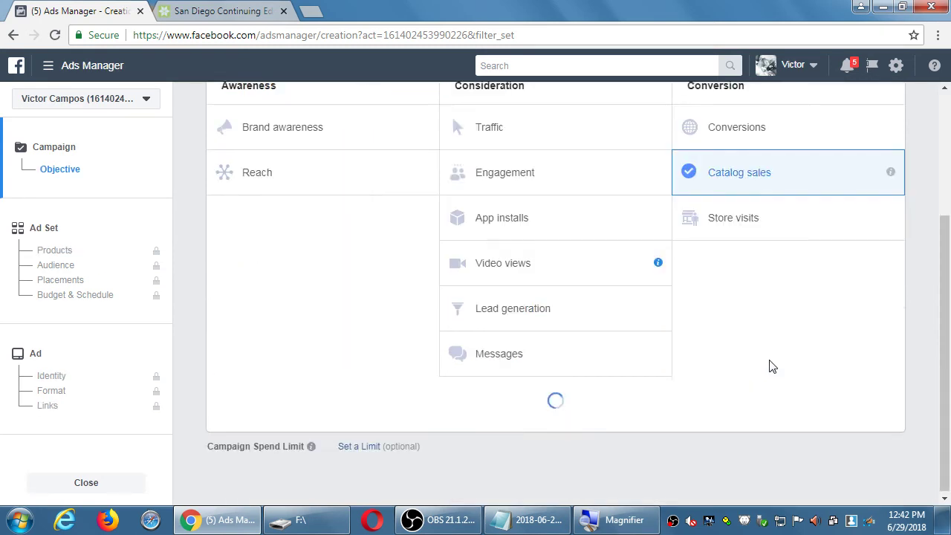
pyautogui.scroll(2, 919, 304)
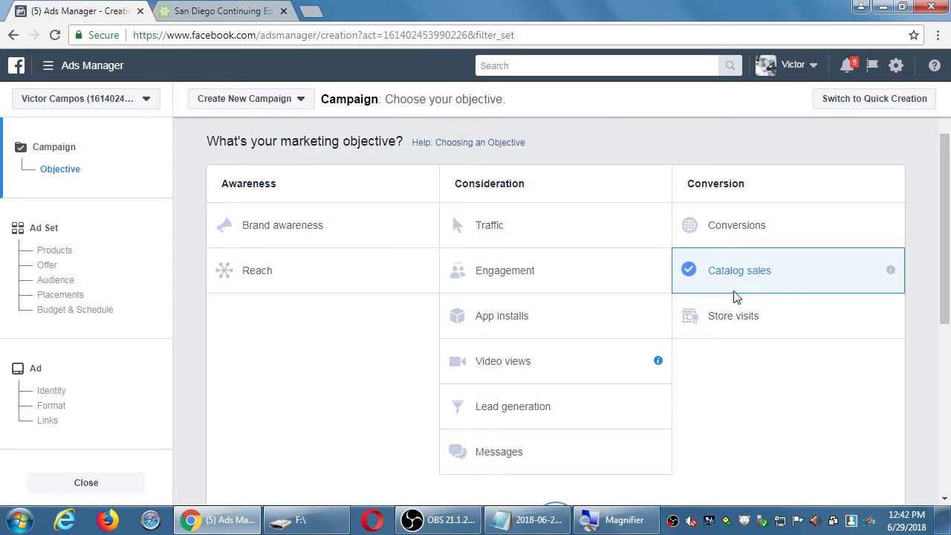
pyautogui.scroll(-2, 756, 269)
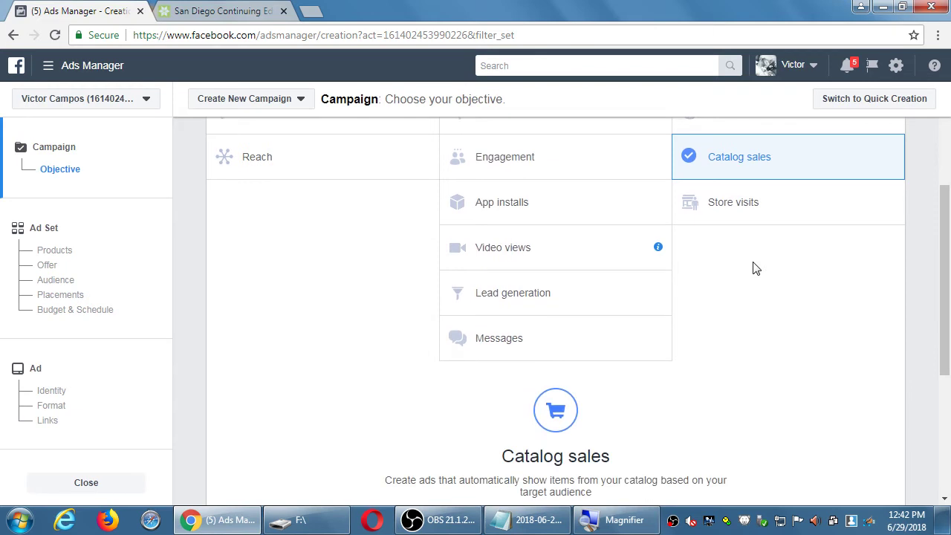
pyautogui.scroll(-3, 756, 269)
pyautogui.scroll(-1, 756, 269)
pyautogui.scroll(-1, 756, 269)
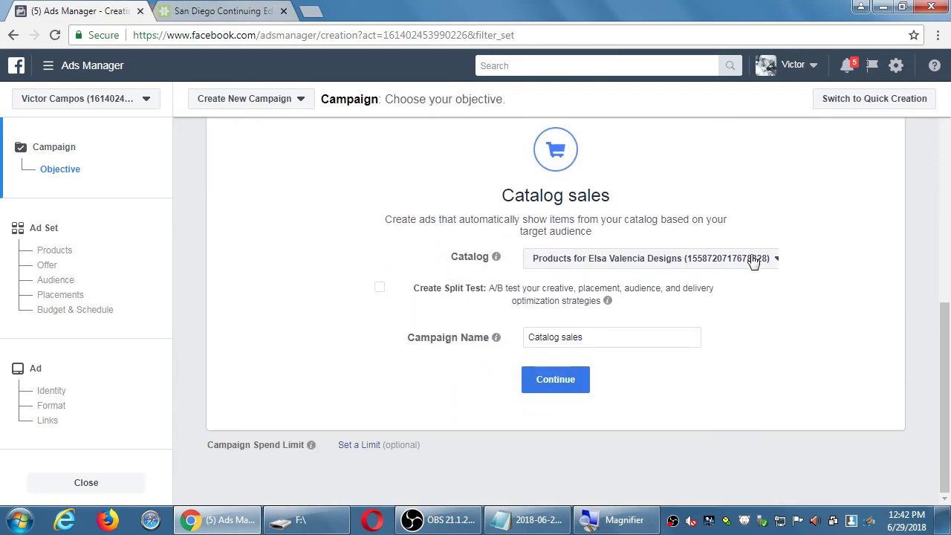
pyautogui.click(713, 260)
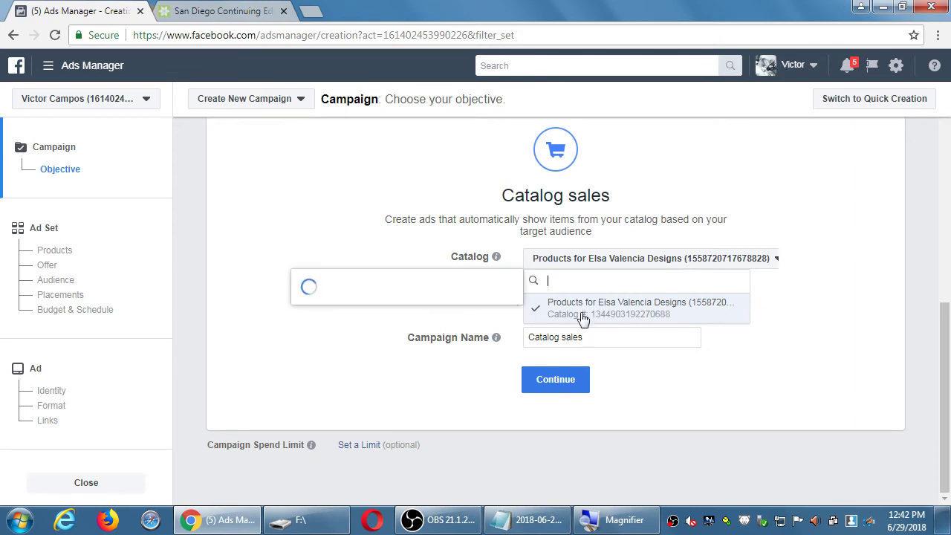
pyautogui.moveTo(680, 319)
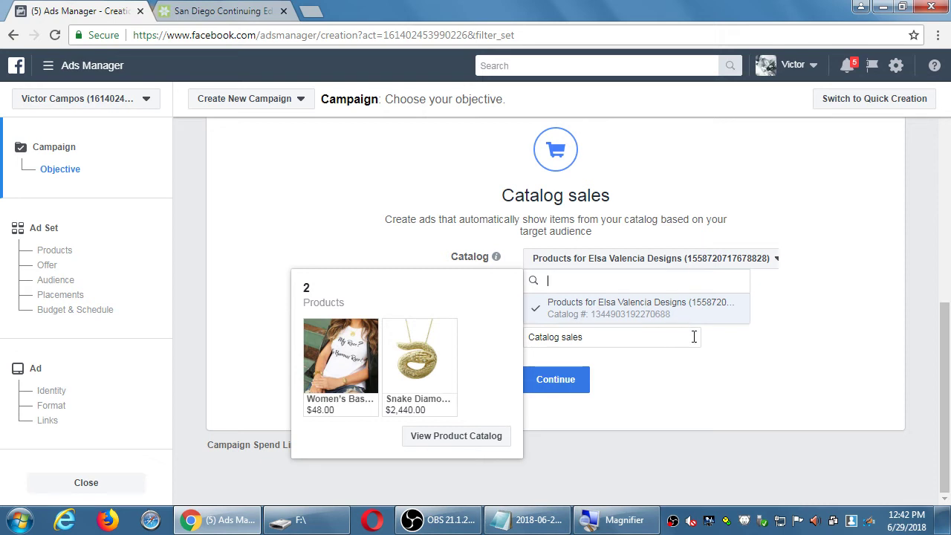
pyautogui.click(705, 414)
pyautogui.scroll(3, 710, 409)
pyautogui.scroll(2, 715, 405)
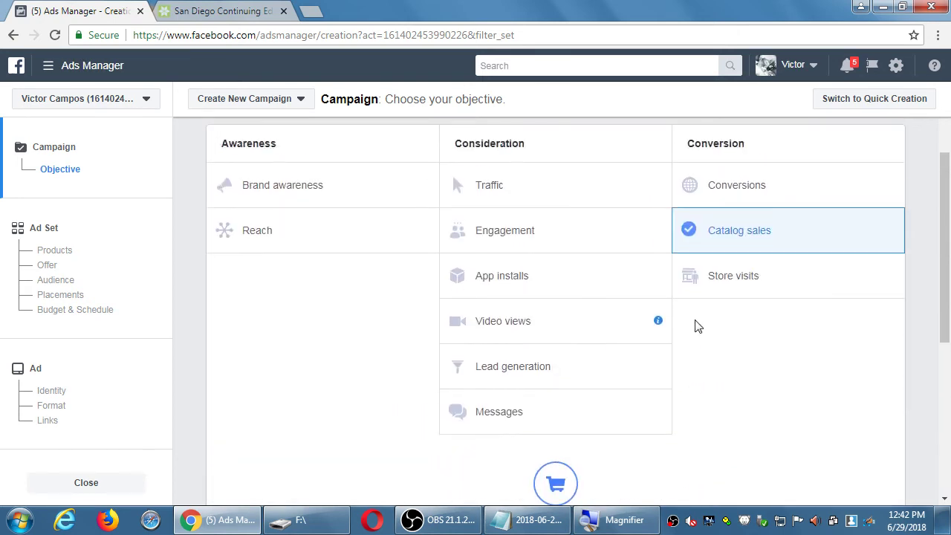
# - Choose the Store visits objective and review its campaign settings
pyautogui.click(776, 290)
pyautogui.scroll(-2, 788, 293)
pyautogui.scroll(-3, 810, 304)
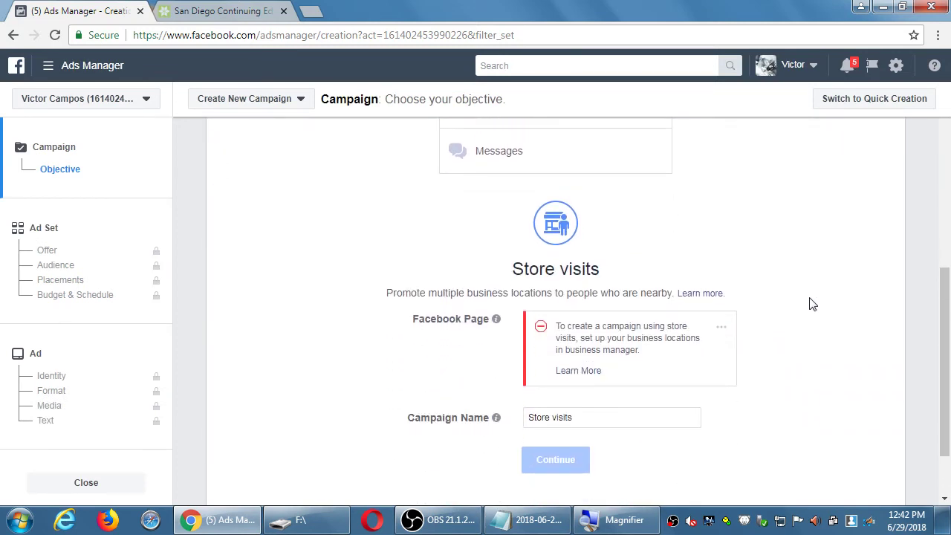
# - Choose the Conversions marketing objective and read its description and campaign options
pyautogui.scroll(5, 810, 304)
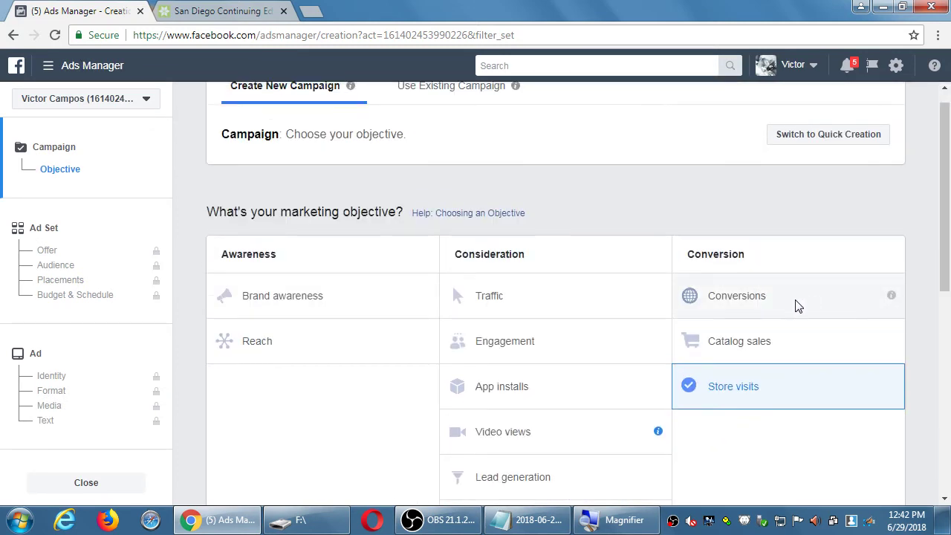
pyautogui.click(797, 306)
pyautogui.scroll(-5, 822, 361)
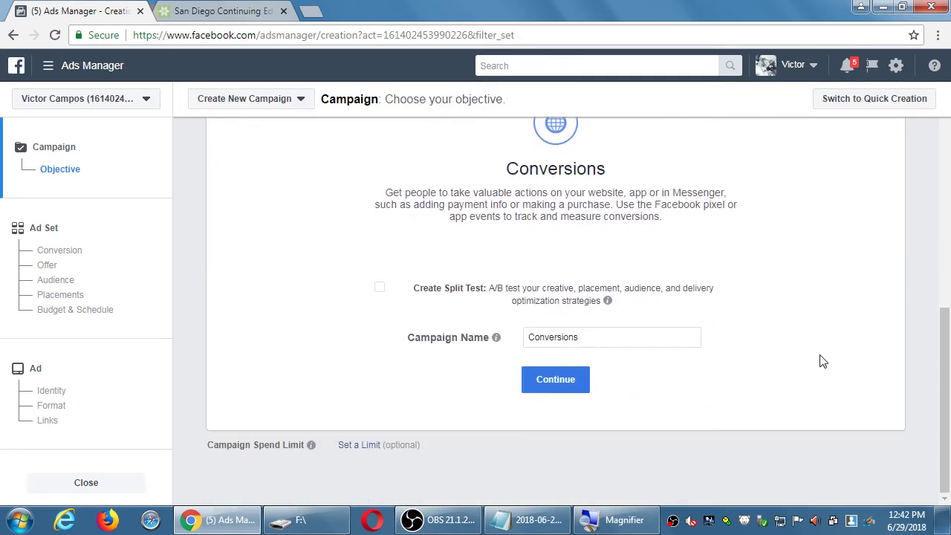
pyautogui.scroll(5, 822, 361)
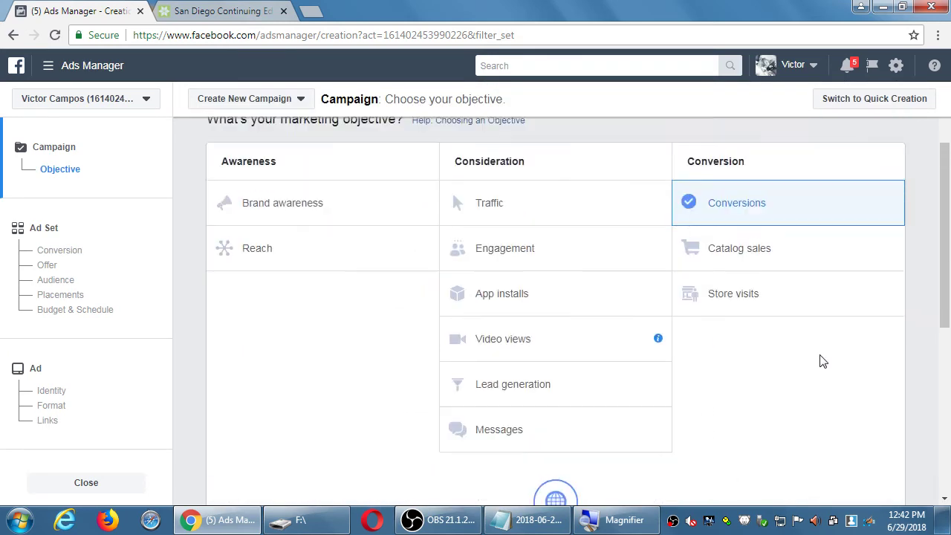
pyautogui.scroll(-4, 773, 402)
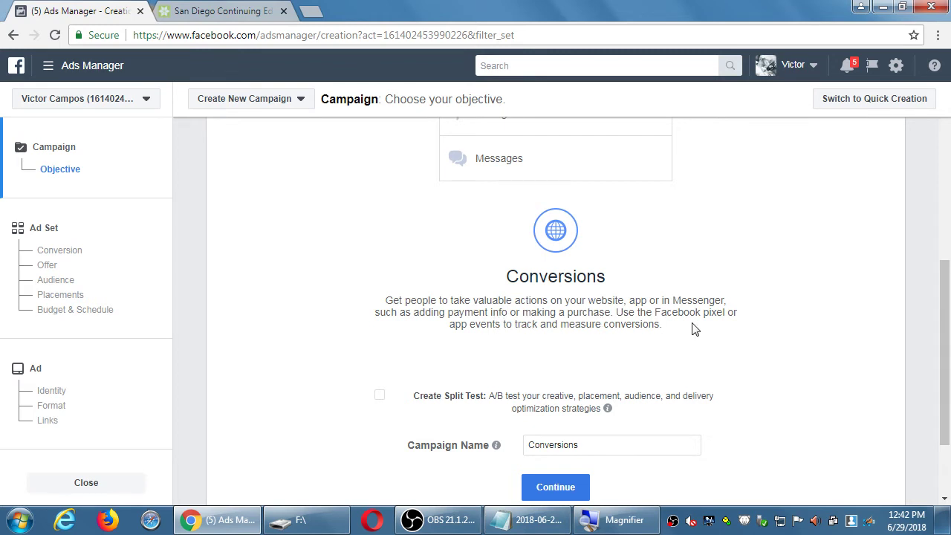
pyautogui.doubleClick(549, 274)
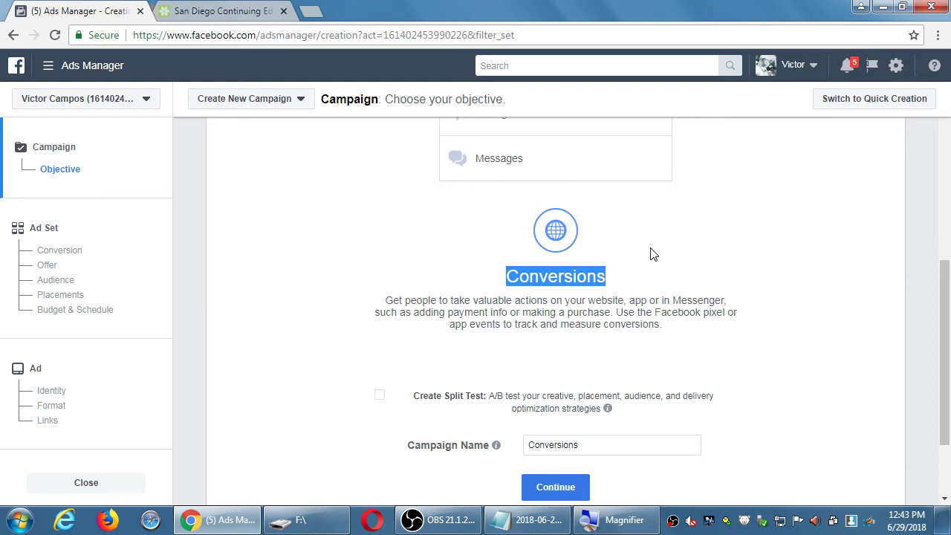
pyautogui.click(313, 349)
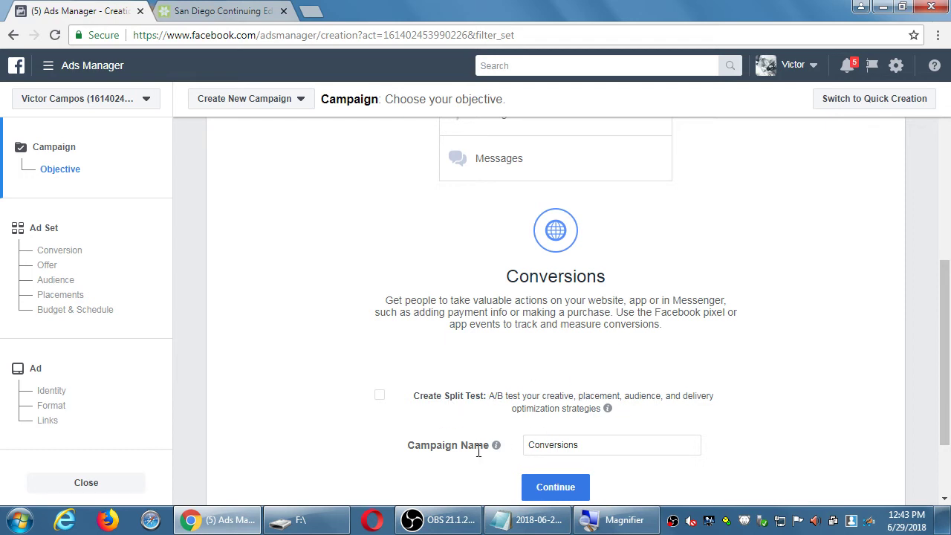
# - Continue to the ad set setup and review the audience size, estimated daily results and conversion section
pyautogui.scroll(-2, 497, 441)
pyautogui.click(546, 381)
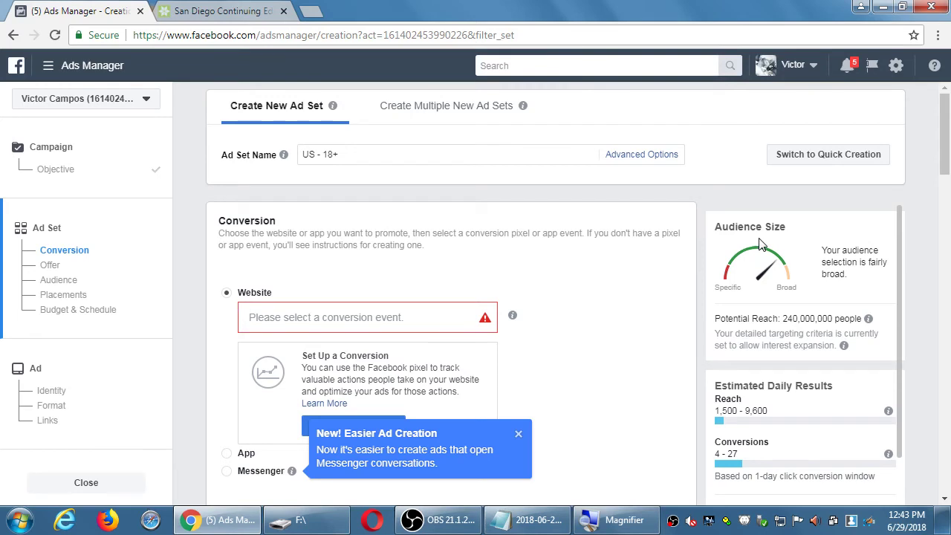
pyautogui.scroll(-1, 766, 281)
pyautogui.scroll(1, 772, 267)
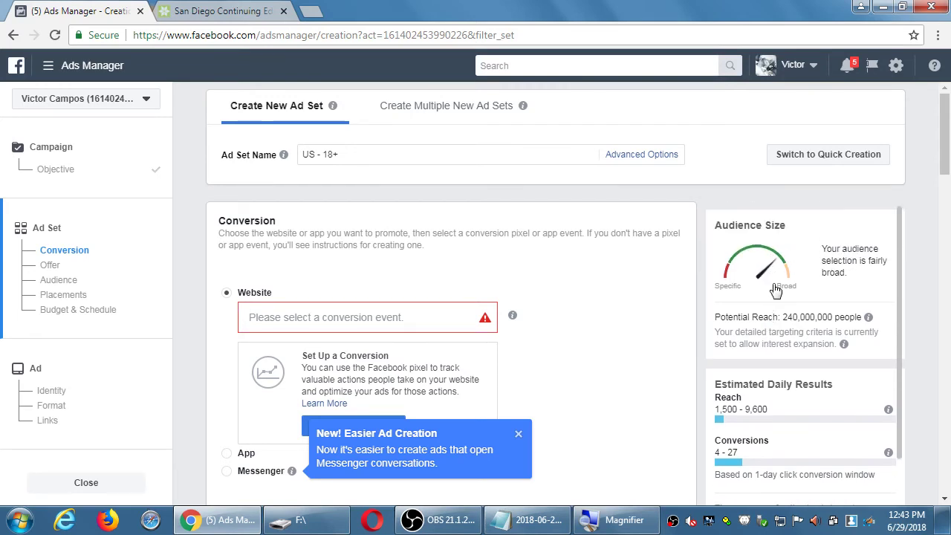
pyautogui.scroll(-1, 780, 286)
pyautogui.scroll(-1, 605, 339)
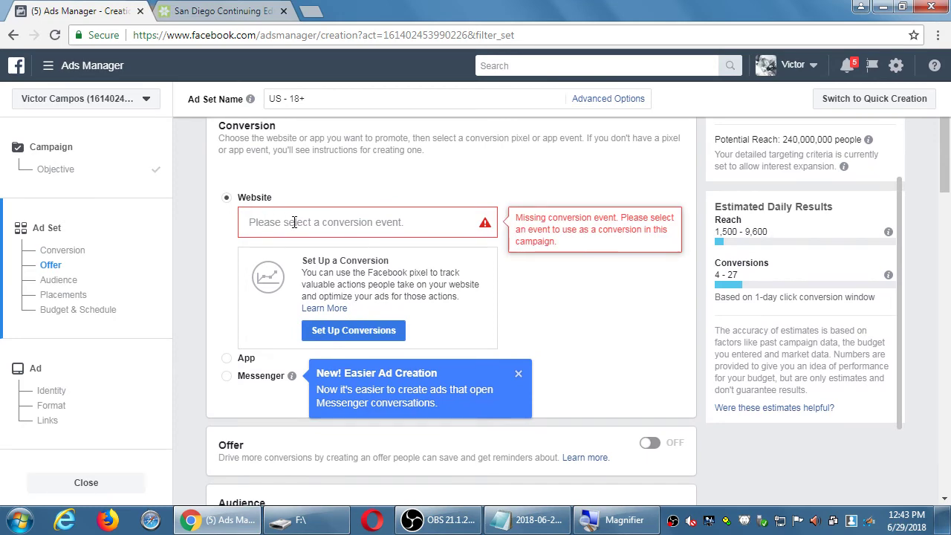
# - Review the ad set's offer, audience and placement sections
pyautogui.scroll(-2, 294, 222)
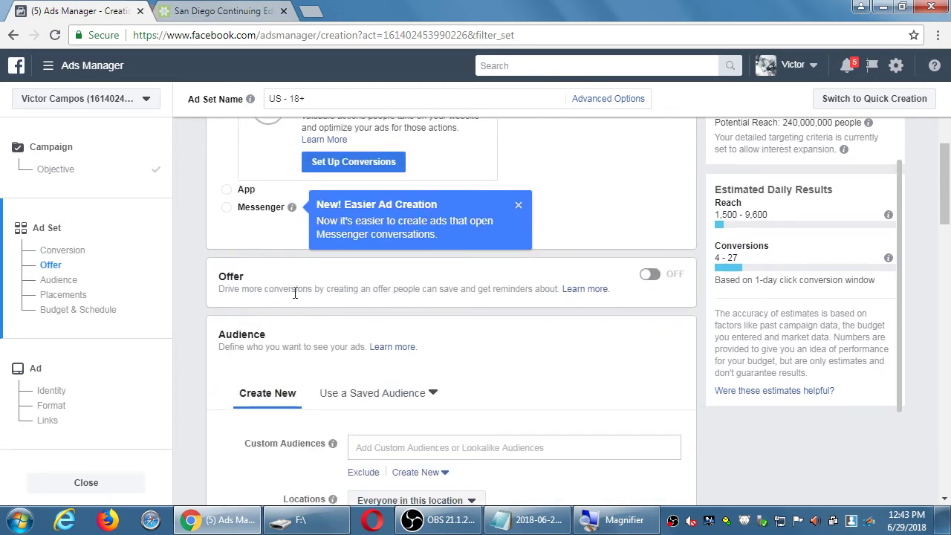
pyautogui.scroll(-2, 616, 327)
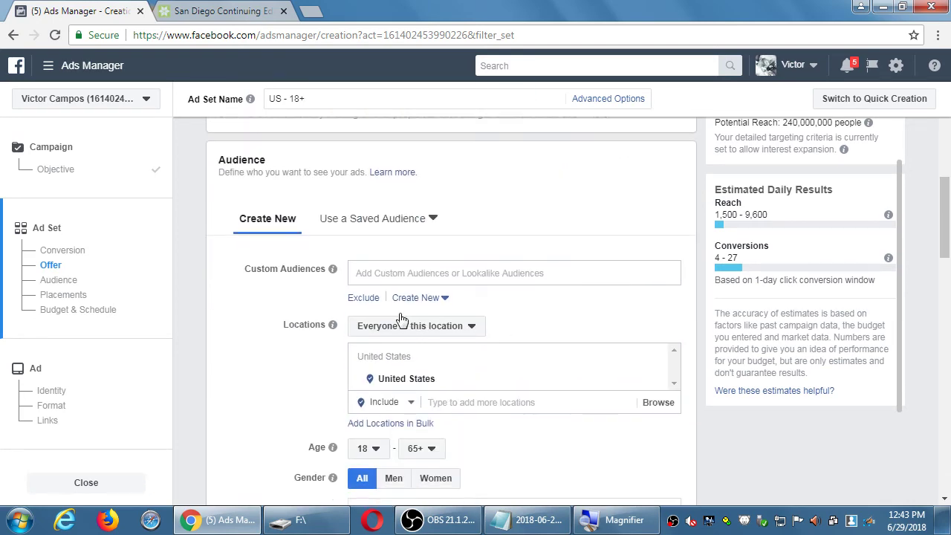
pyautogui.scroll(-2, 401, 298)
pyautogui.scroll(-3, 408, 298)
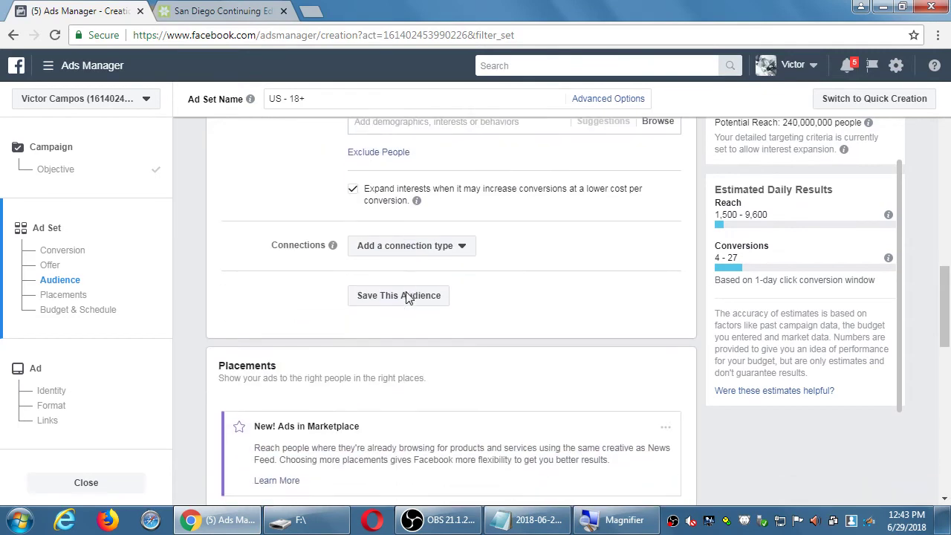
pyautogui.scroll(-1, 407, 297)
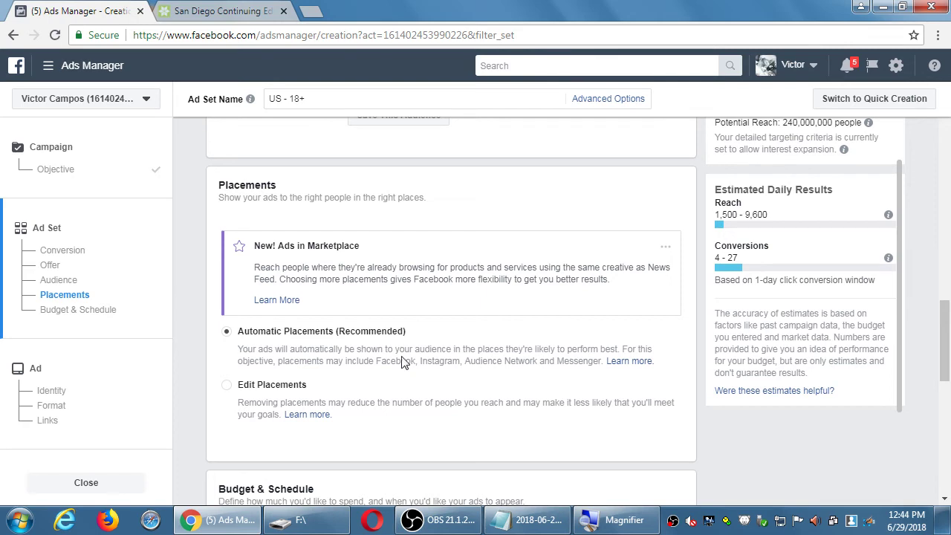
# - Switch the ad set's budget type from daily to Lifetime Budget
pyautogui.scroll(-3, 401, 358)
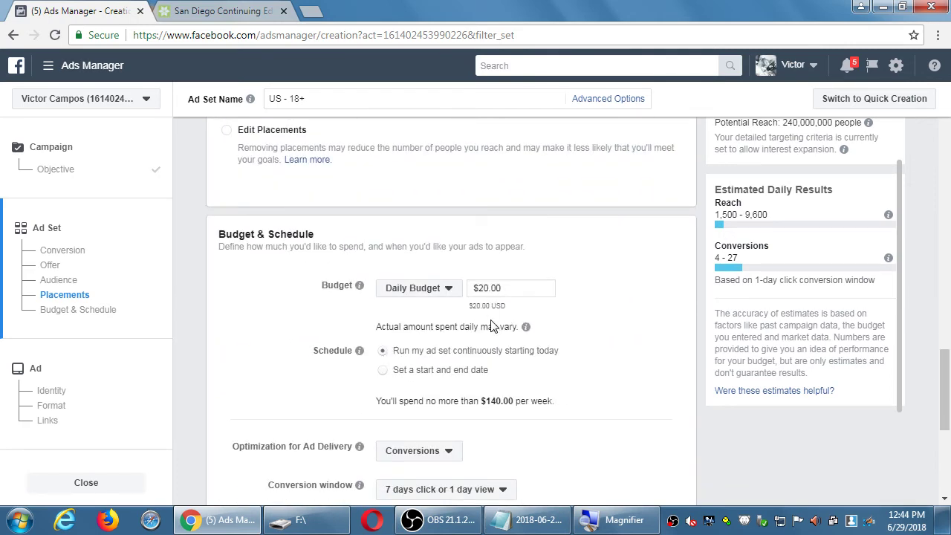
pyautogui.click(447, 288)
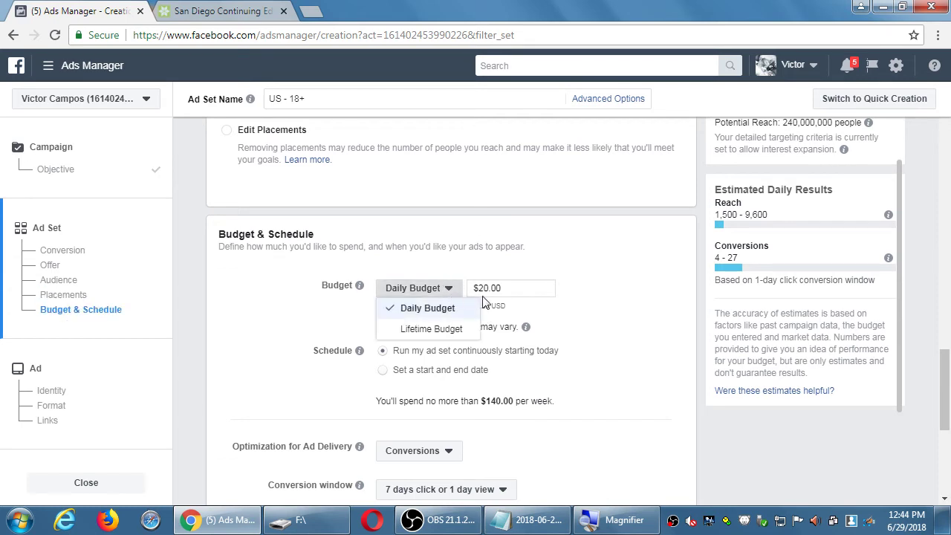
pyautogui.click(411, 328)
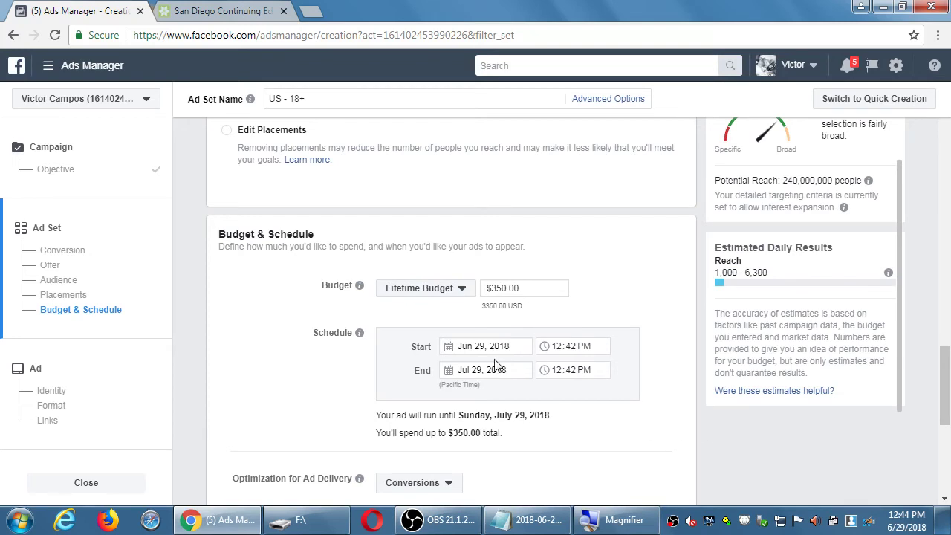
# - Examine the schedule, conversion window choices, bid strategy and delivery type, and return to the start of the ad set form
pyautogui.scroll(-2, 520, 367)
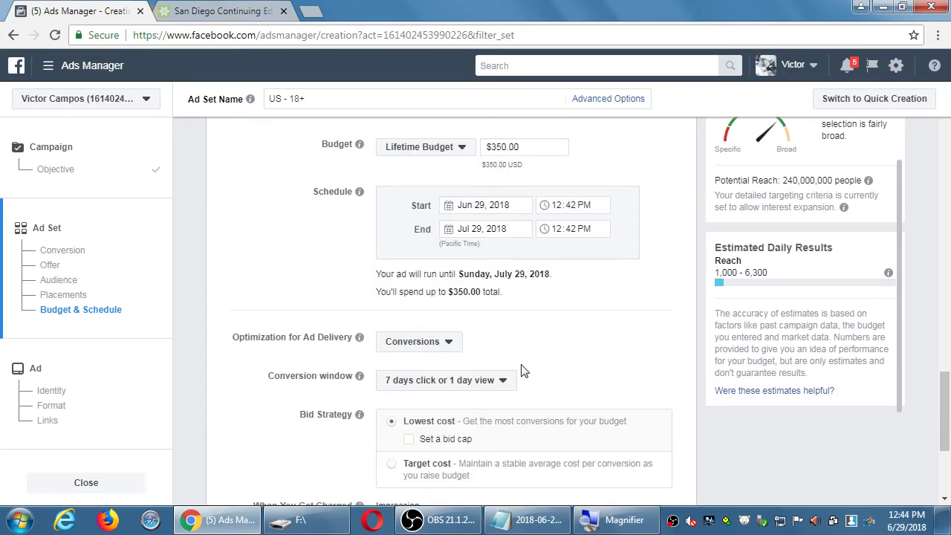
pyautogui.click(461, 380)
pyautogui.moveTo(737, 468)
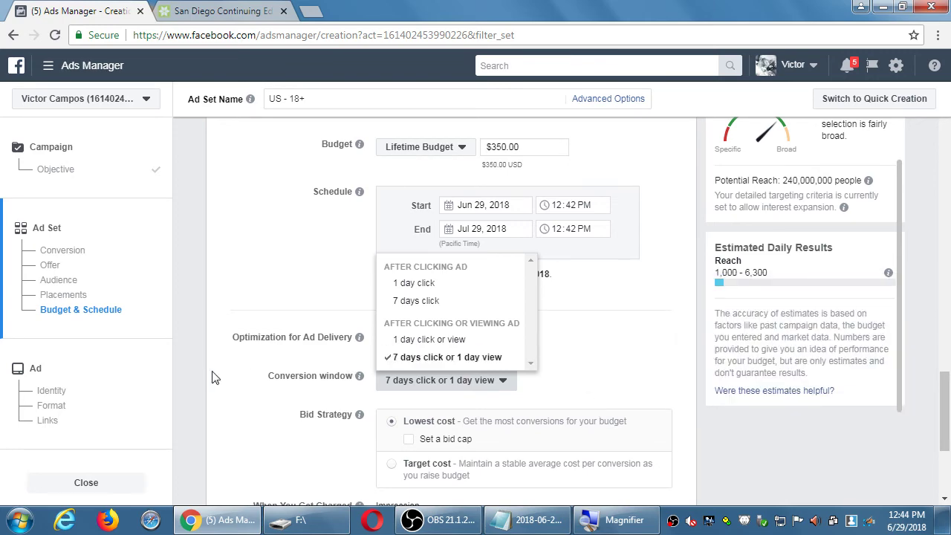
pyautogui.click(239, 390)
pyautogui.scroll(-3, 244, 393)
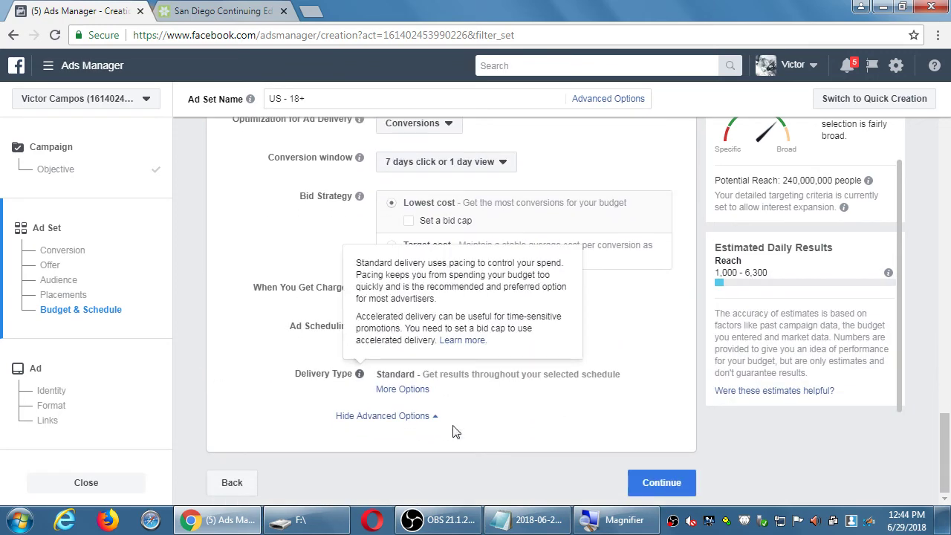
pyautogui.scroll(15, 488, 450)
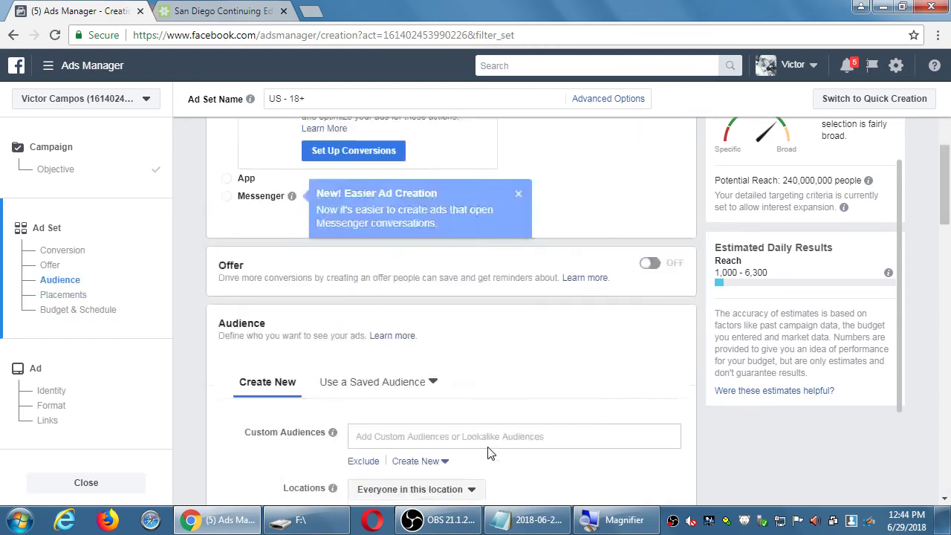
pyautogui.scroll(3, 491, 453)
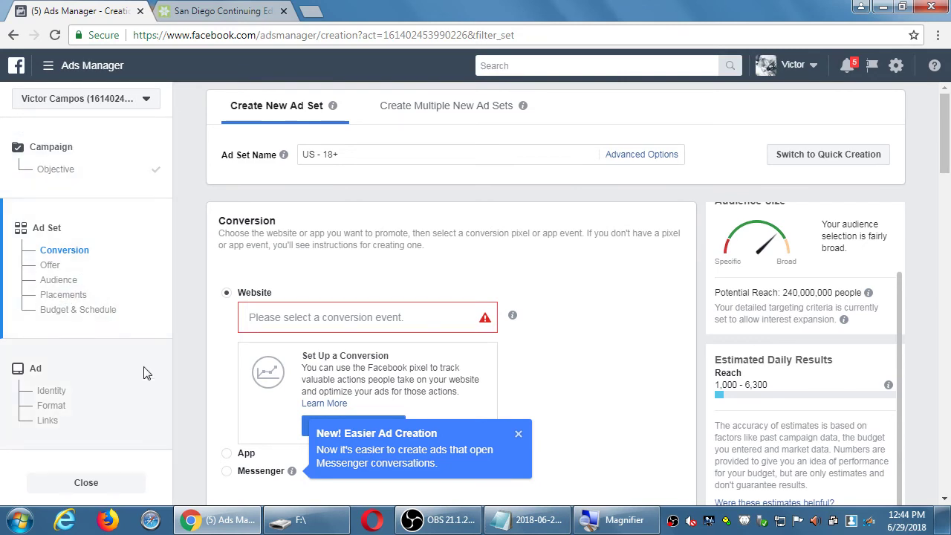
# - Leave the ad creation form for the personal News Feed, discarding the unsaved changes
pyautogui.click(812, 79)
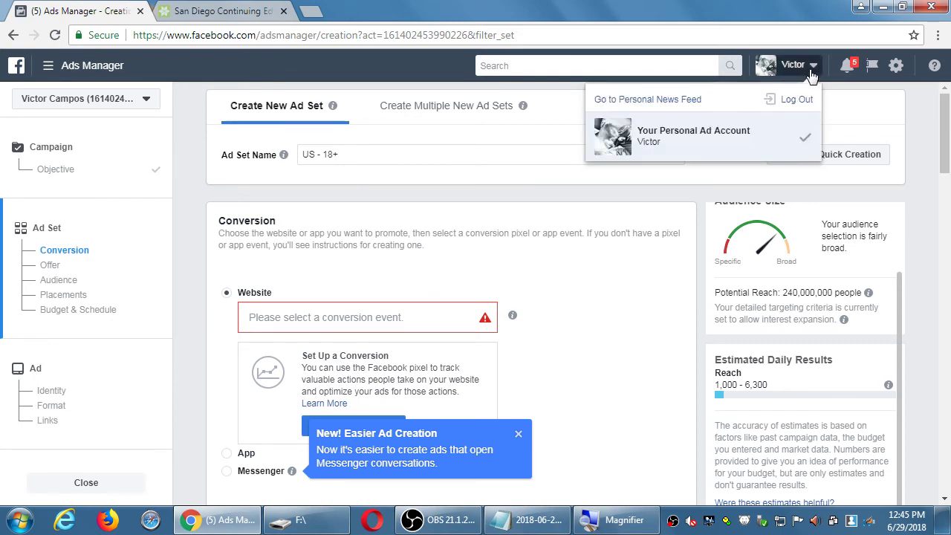
pyautogui.click(674, 214)
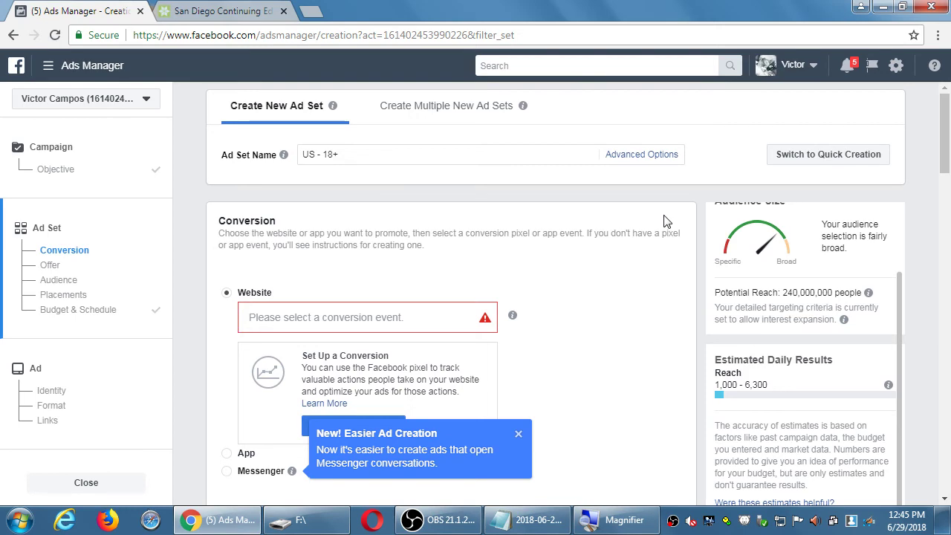
pyautogui.click(793, 66)
pyautogui.click(635, 98)
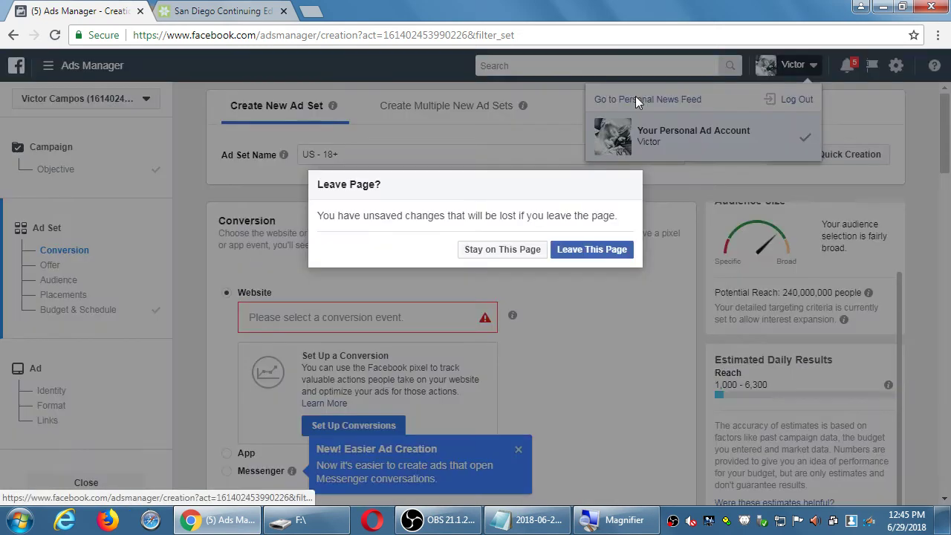
pyautogui.click(592, 249)
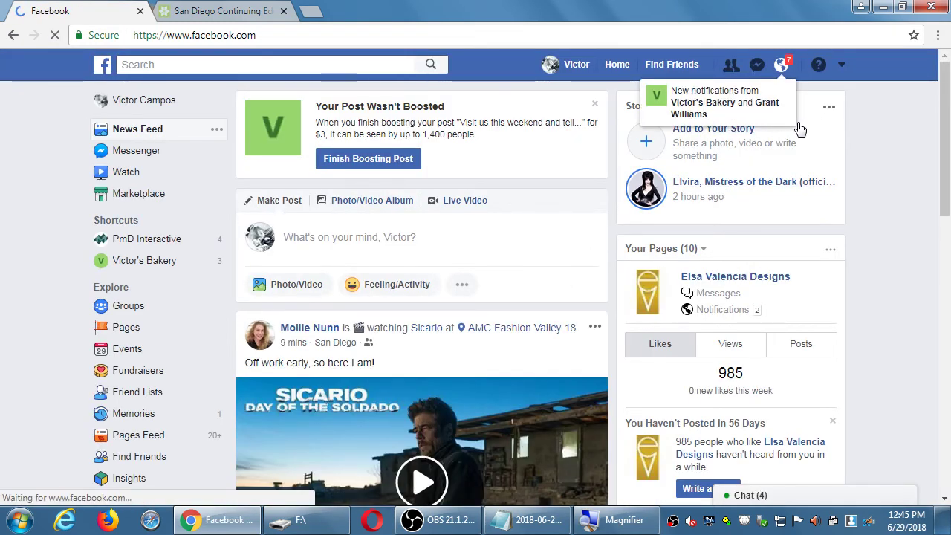
pyautogui.click(376, 63)
pyautogui.write('victor')
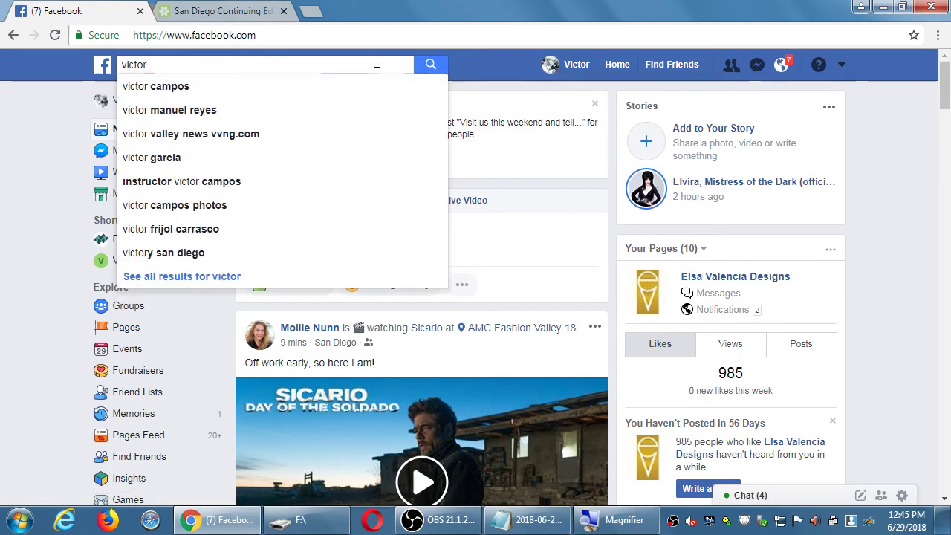
pyautogui.write("'s bak")
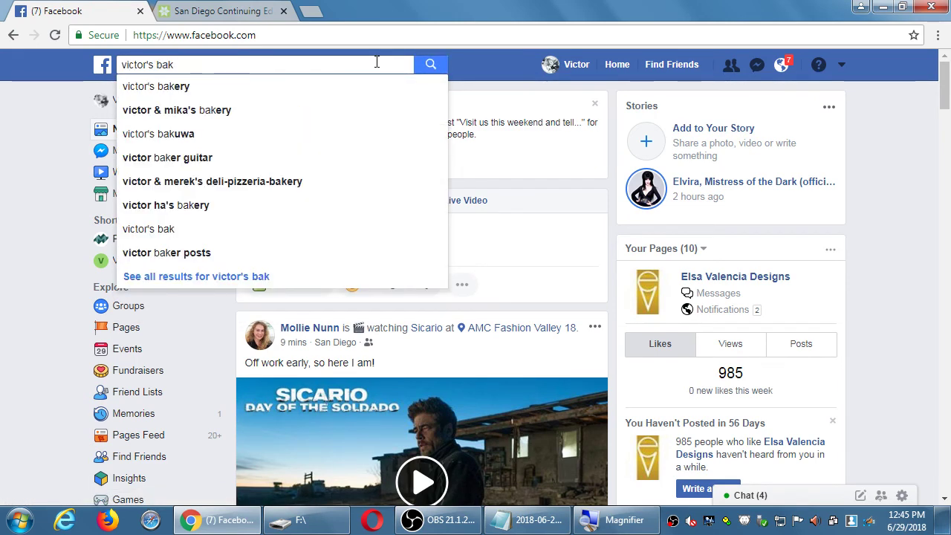
# - Open the Victor's Bakery page from the full list of managed pages
pyautogui.click(841, 64)
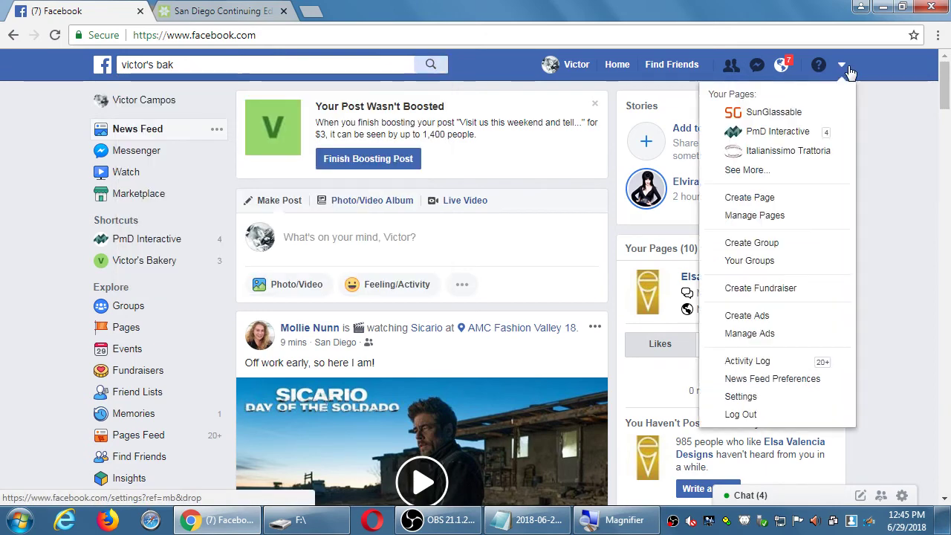
pyautogui.click(808, 169)
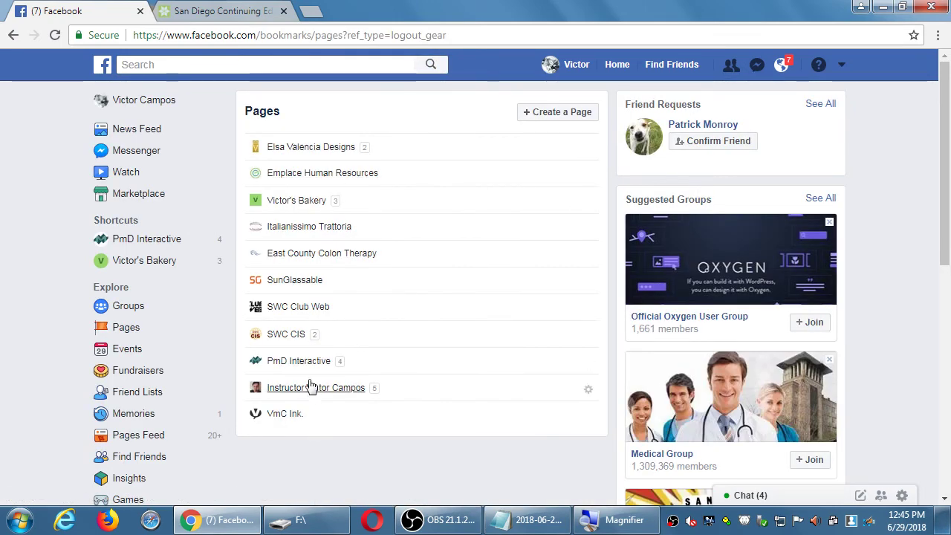
pyautogui.click(307, 202)
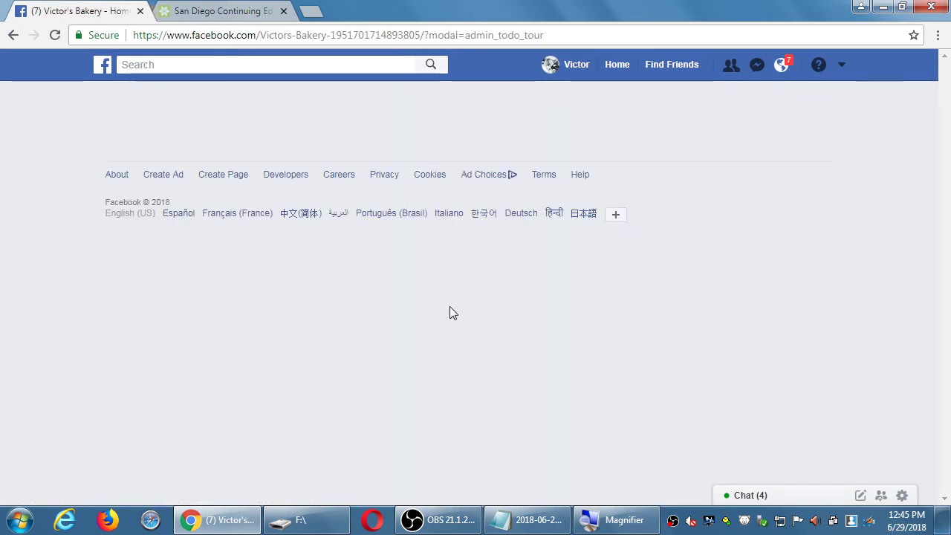
# - Find the page's snickerdoodle post with its boost option and show the account's options for creating and managing ads
pyautogui.scroll(-5, 453, 306)
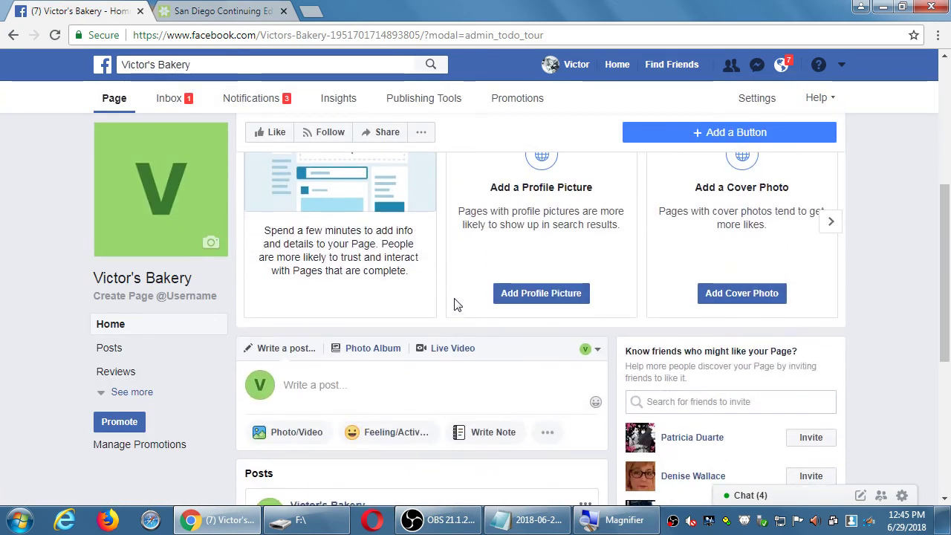
pyautogui.scroll(-4, 454, 304)
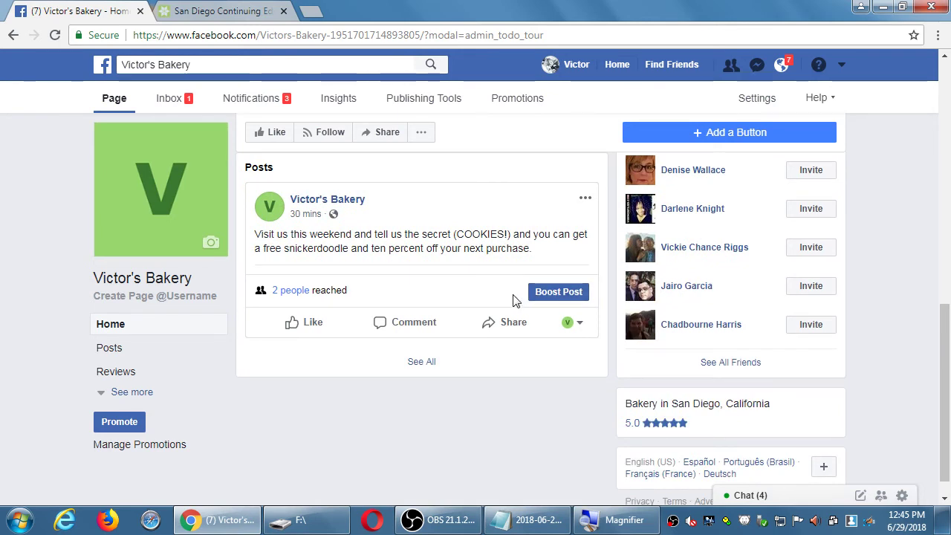
pyautogui.click(841, 64)
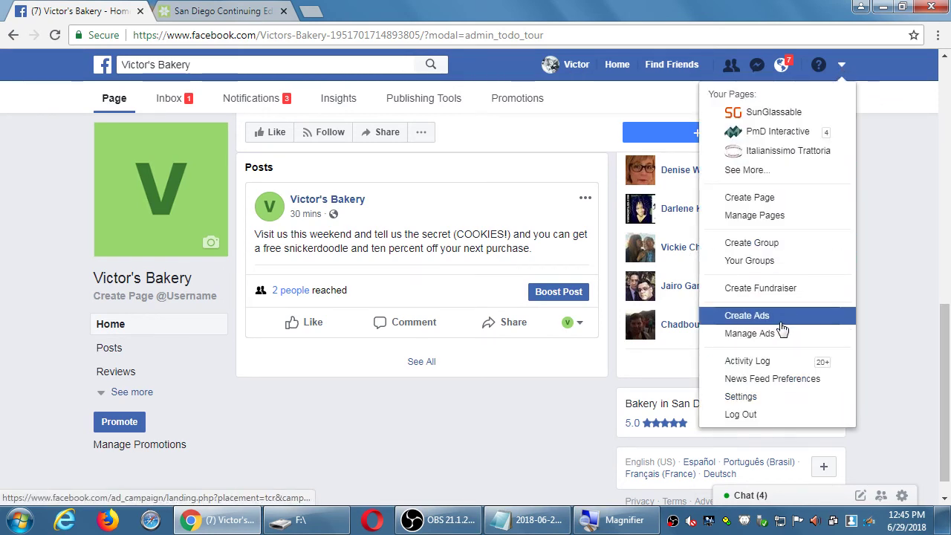